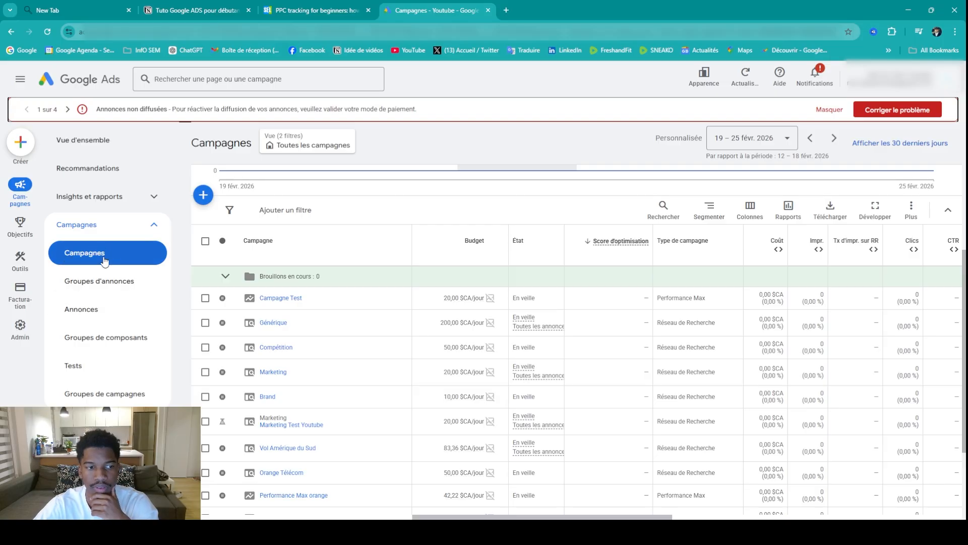
Open Campagne Test, switch to the Brand campaign, and view the Brand campaign's ads
left_click(273, 300)
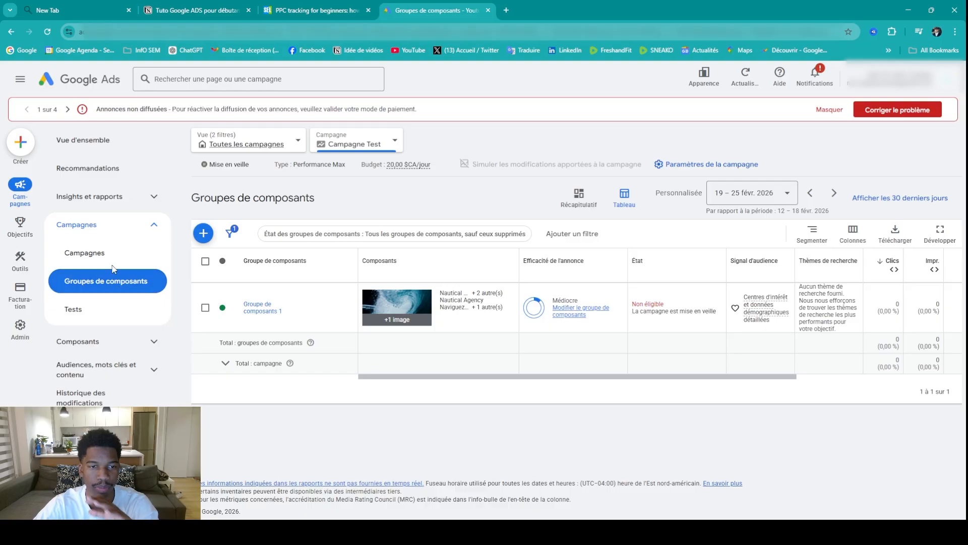
left_click(372, 139)
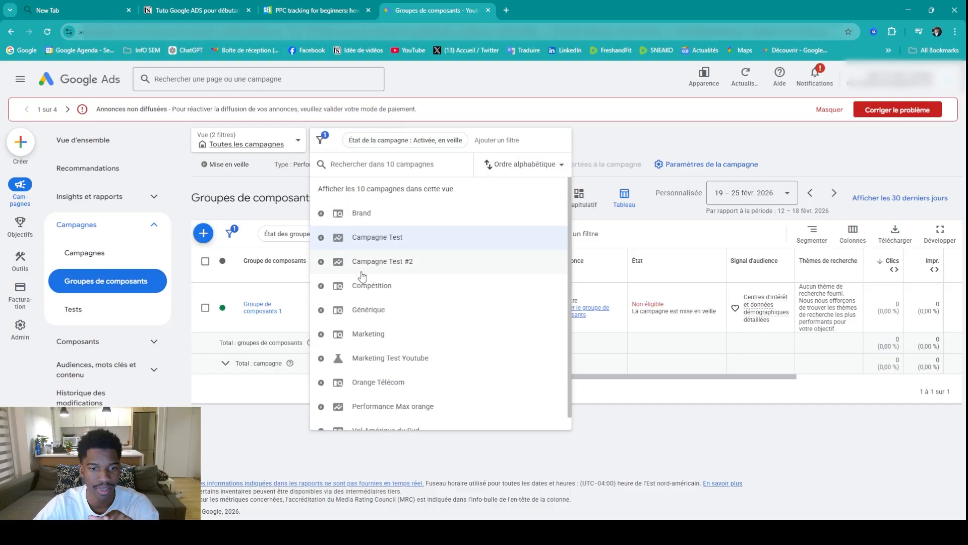
left_click(373, 214)
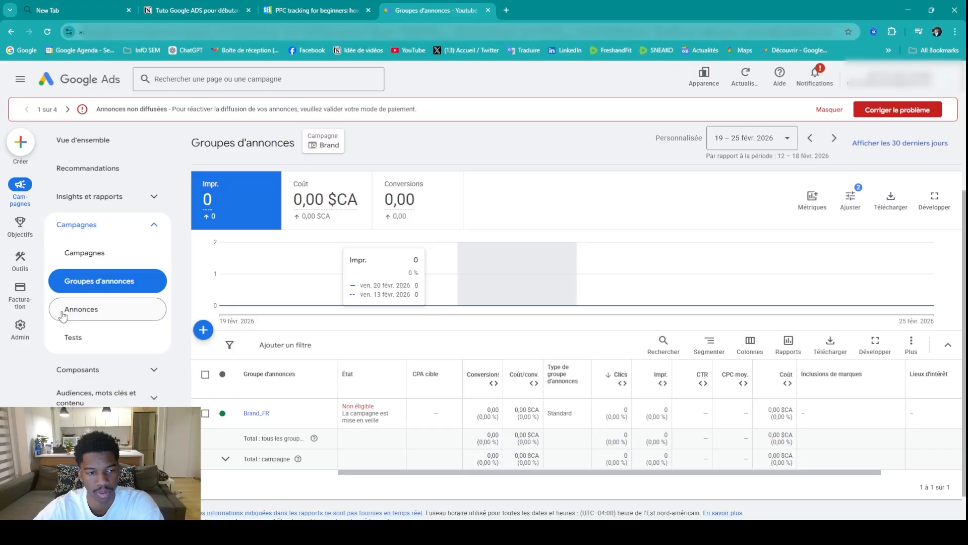
left_click(126, 312)
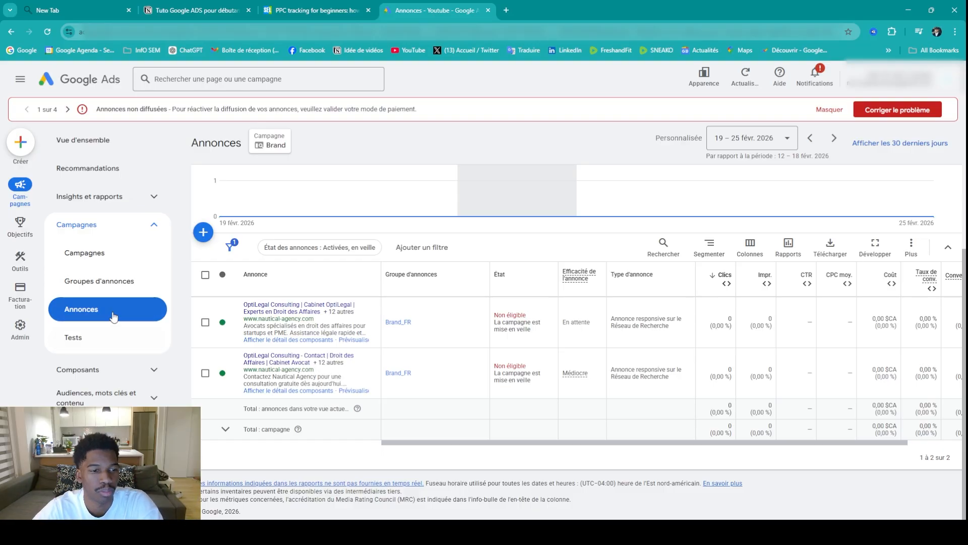
Return to the Brand campaign's ad groups and review the campaign's search keywords
left_click(146, 285)
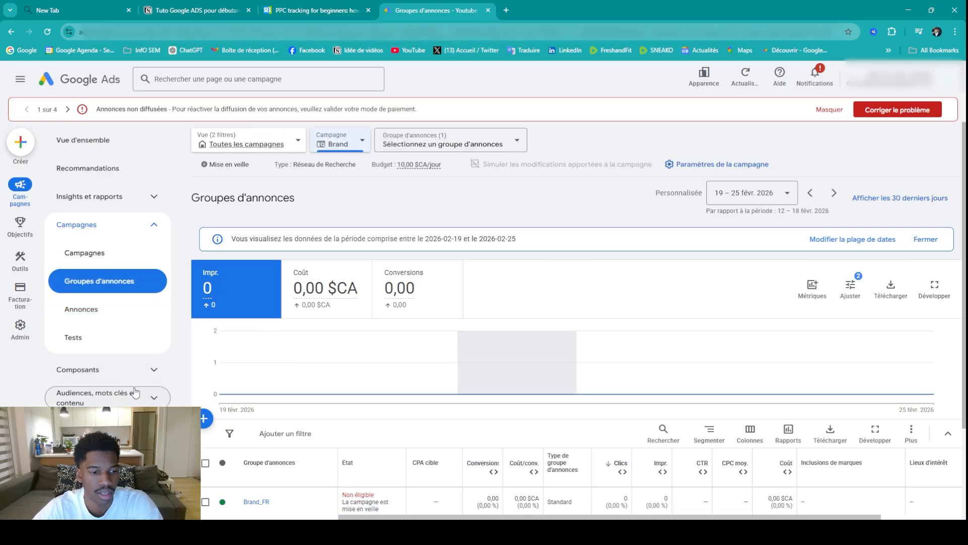
scroll(84, 354, "down", 1)
left_click(85, 341)
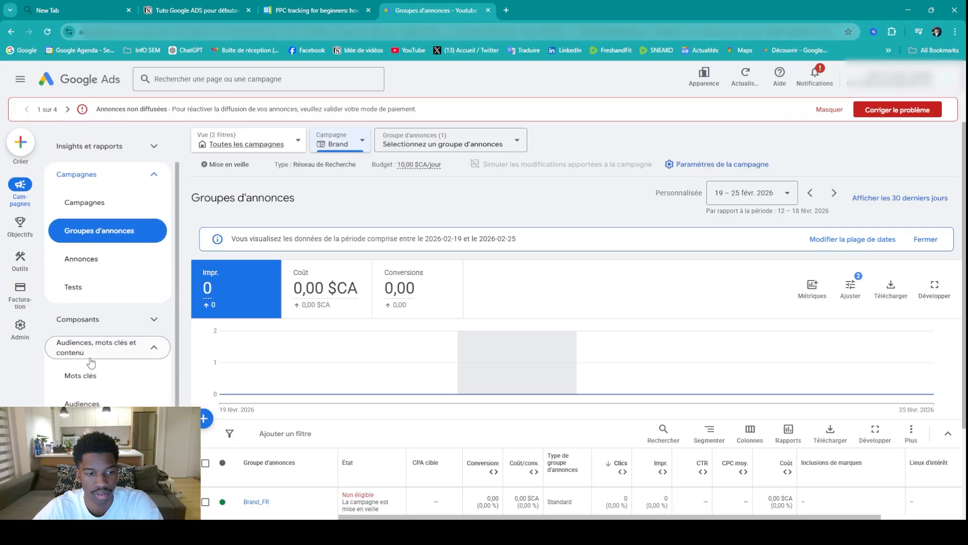
left_click(92, 379)
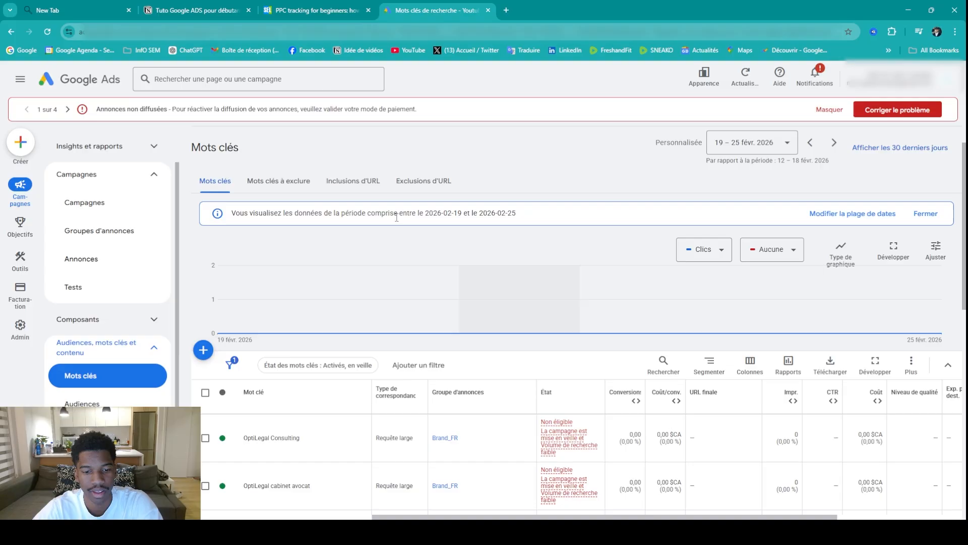
scroll(403, 250, "down", 5)
scroll(282, 366, "up", 2)
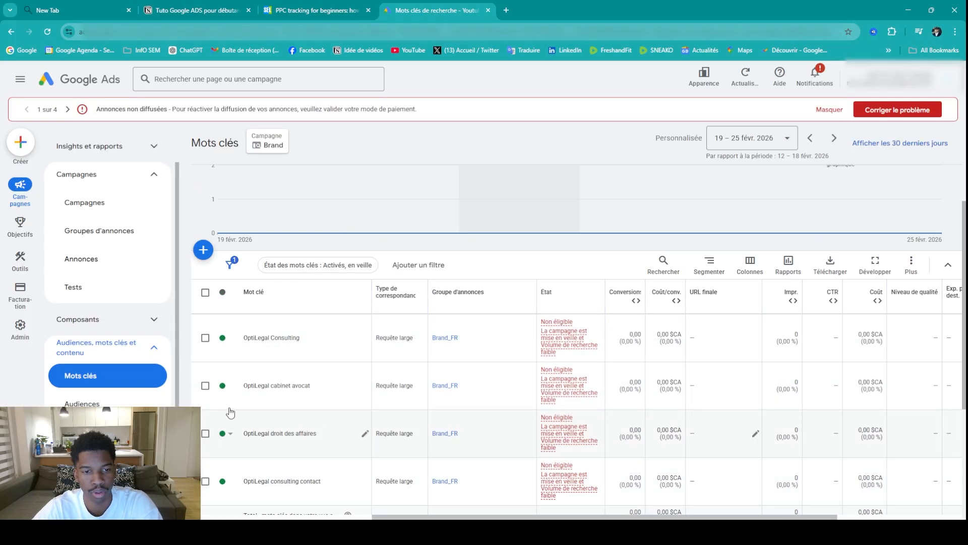
scroll(230, 411, "up", 3)
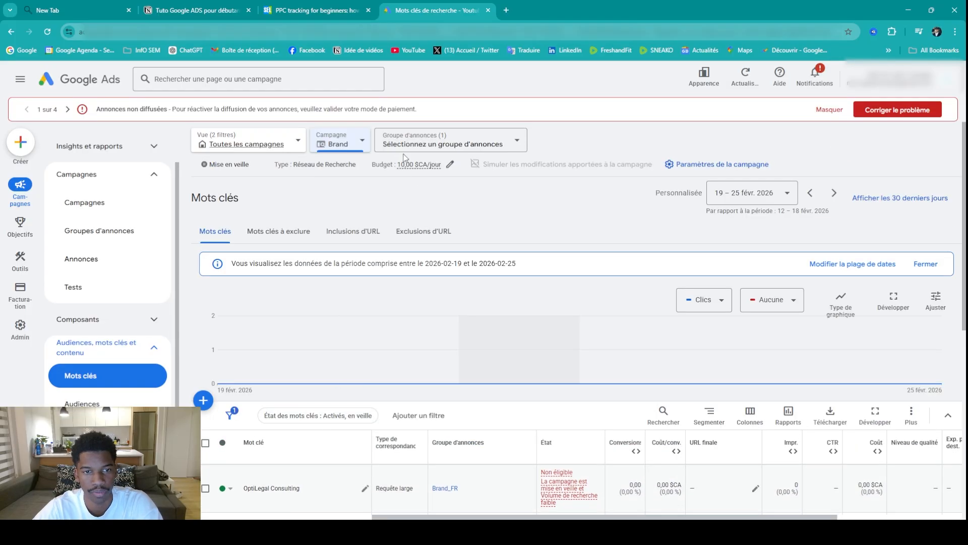
Narrow the keyword view to the Brand_FR ad group and examine its keywords and match types
left_click(429, 141)
left_click(410, 246)
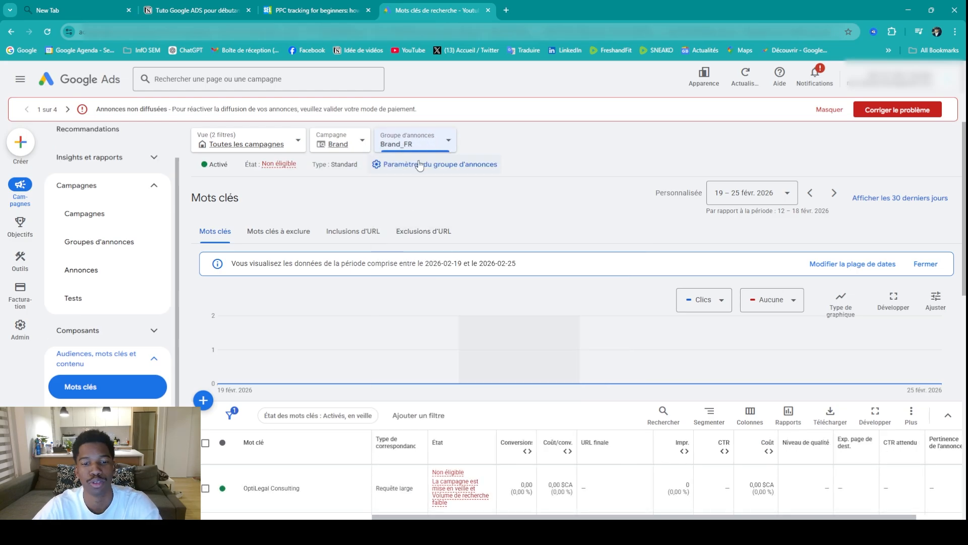
scroll(415, 186, "down", 5)
scroll(414, 187, "up", 2)
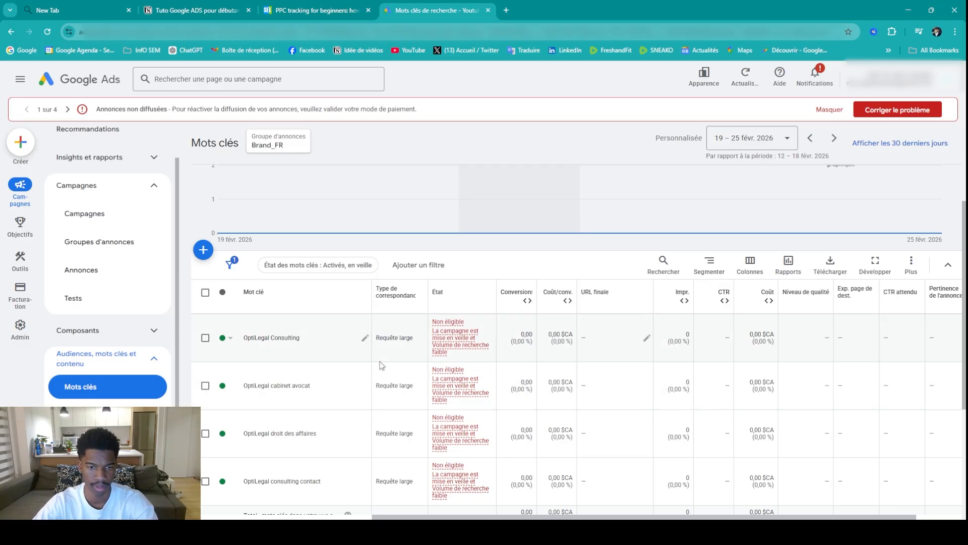
scroll(225, 420, "down", 2)
scroll(378, 253, "down", 1)
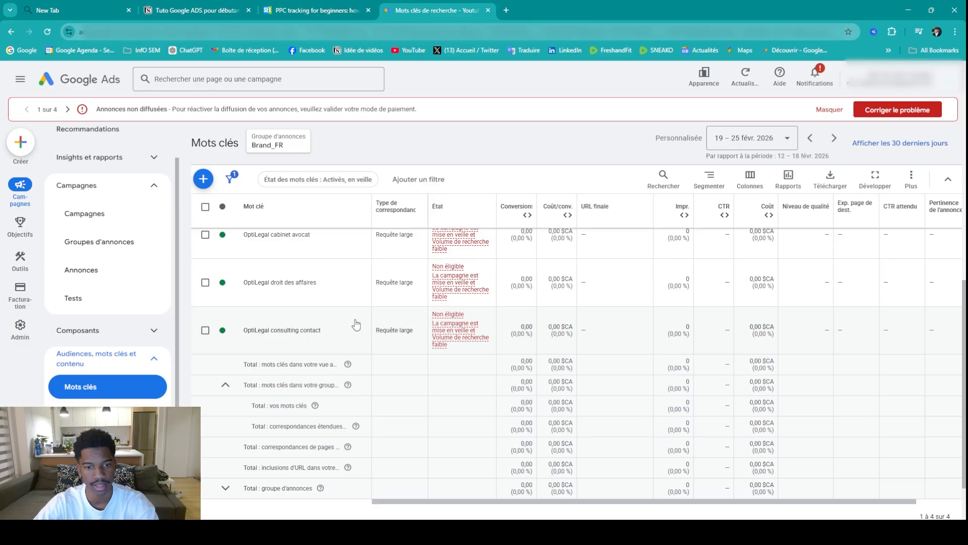
scroll(404, 319, "up", 2)
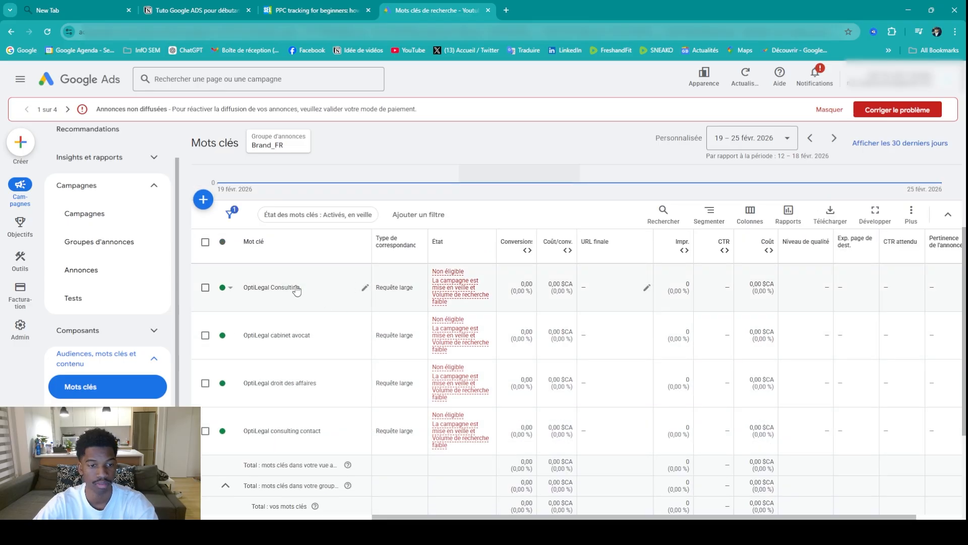
scroll(119, 296, "up", 1)
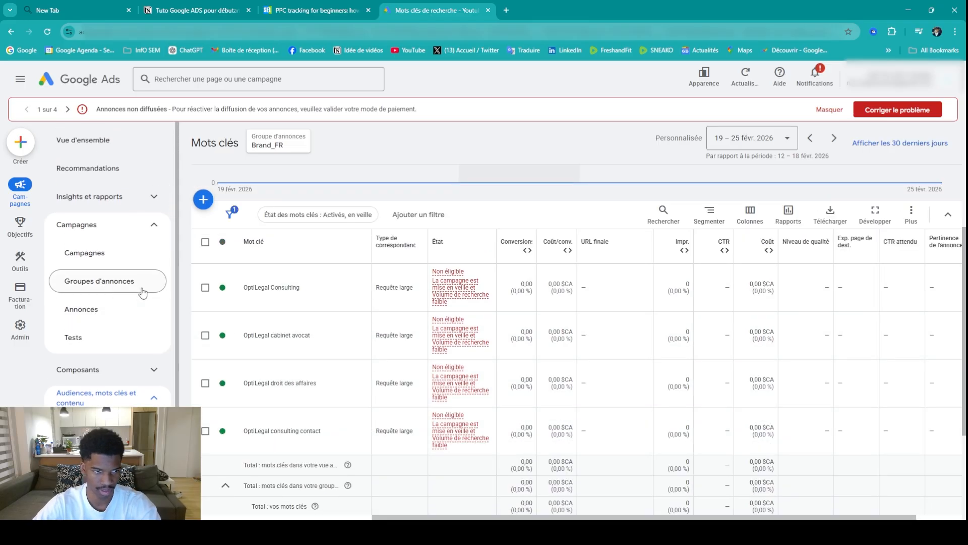
Start a new campaign with the Leads objective and accept the default Contacts conversion goal
left_click(24, 147)
left_click(68, 149)
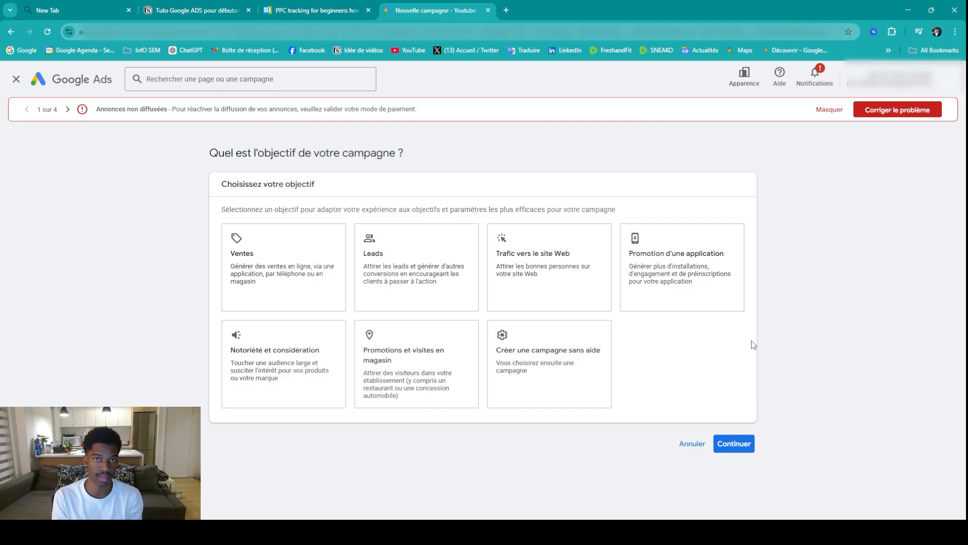
left_click(289, 378)
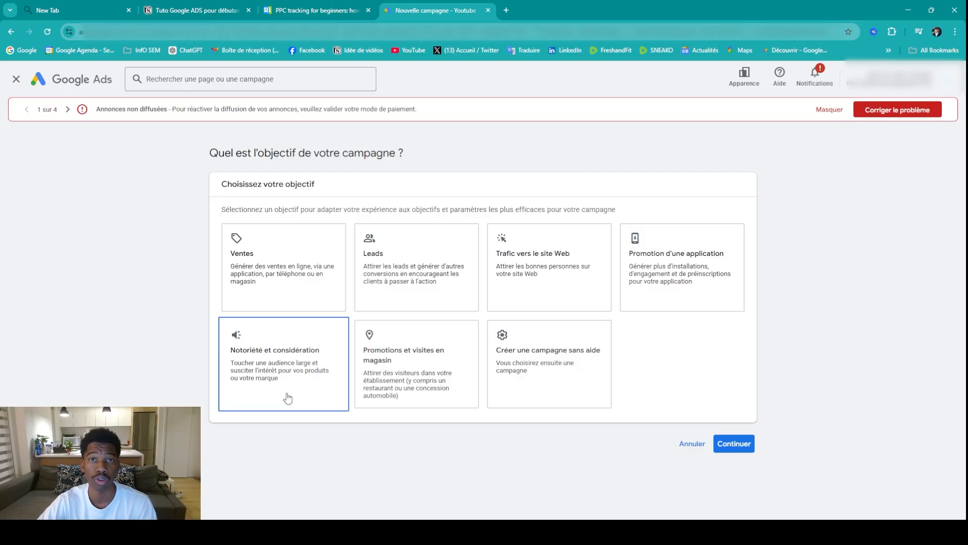
left_click(278, 277)
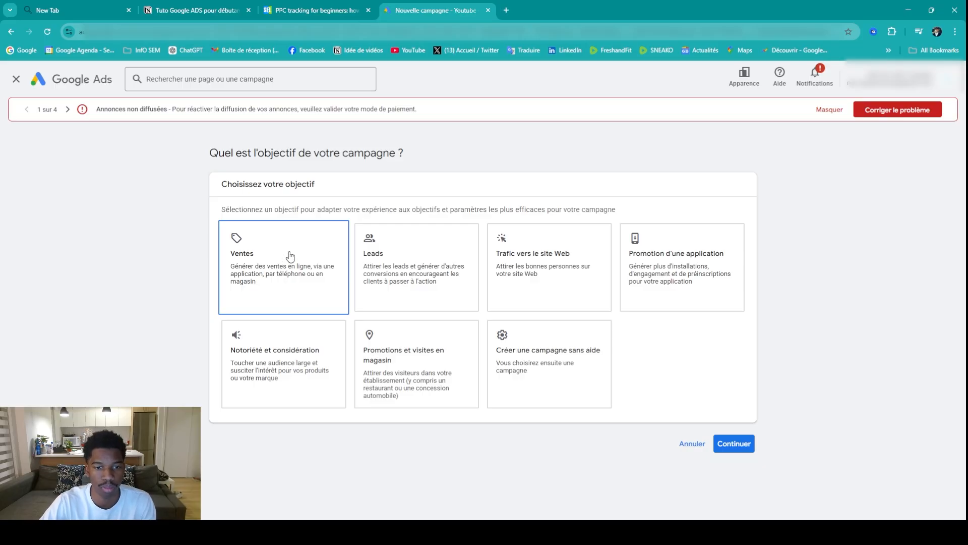
left_click(383, 273)
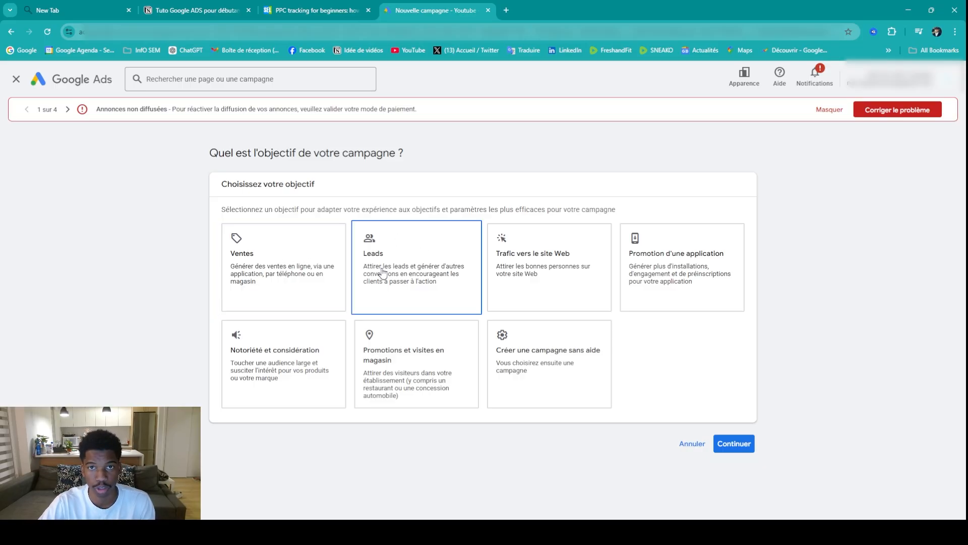
left_click(543, 282)
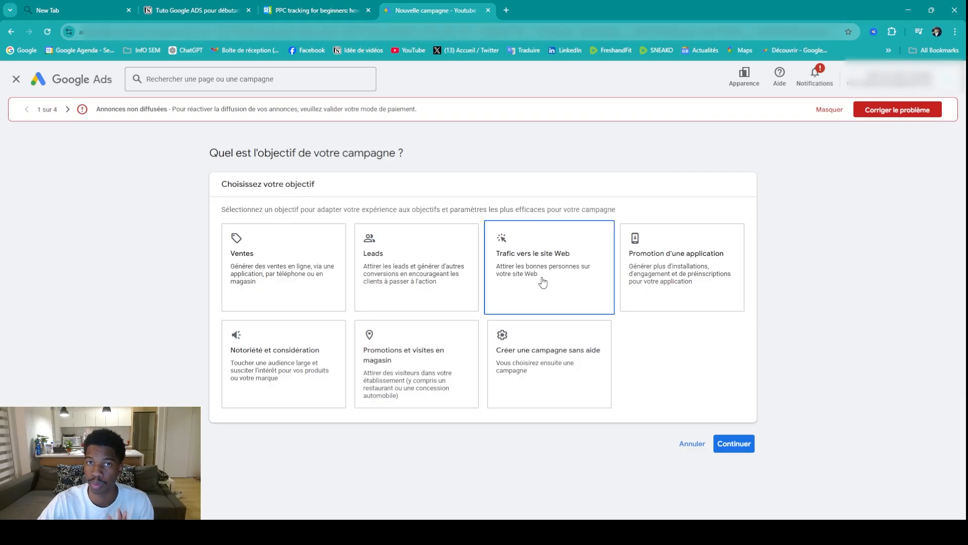
left_click(505, 406)
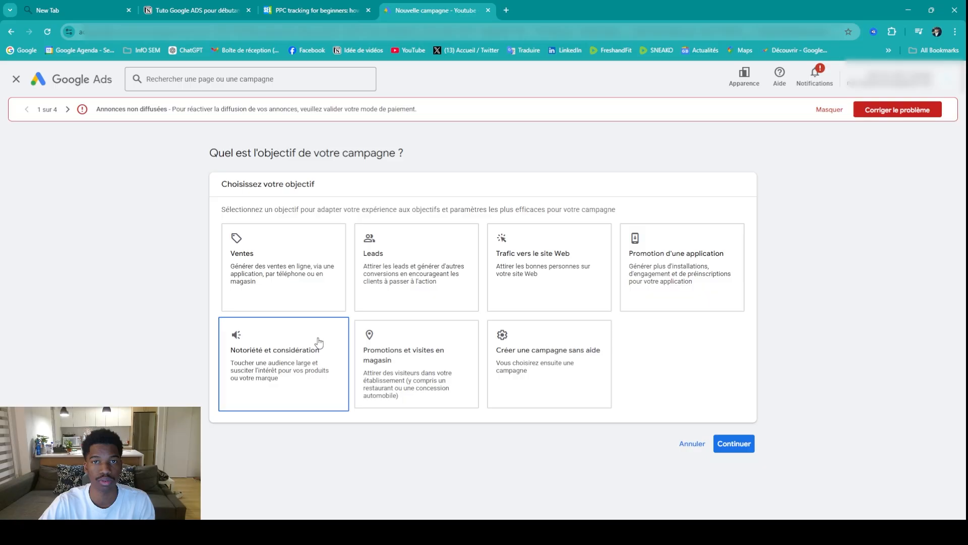
left_click(379, 304)
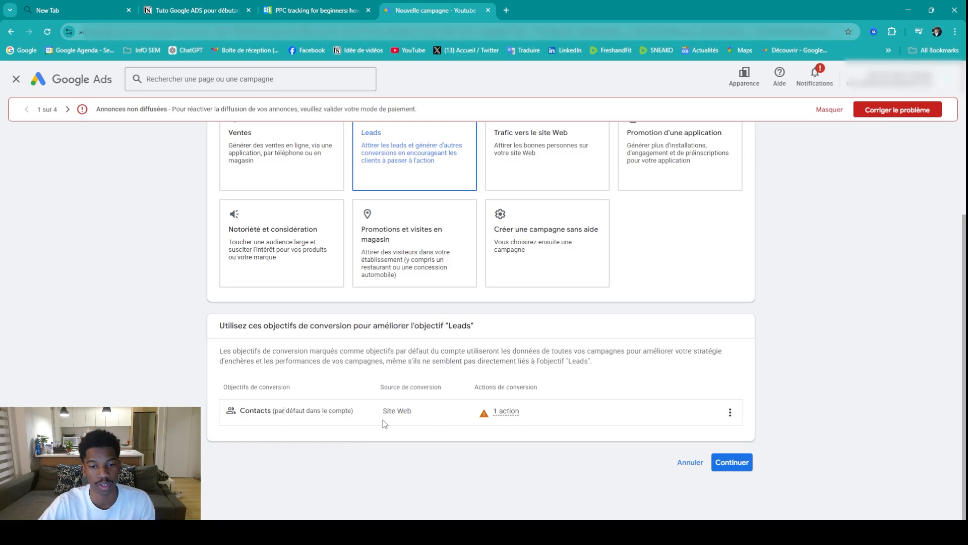
left_click(732, 462)
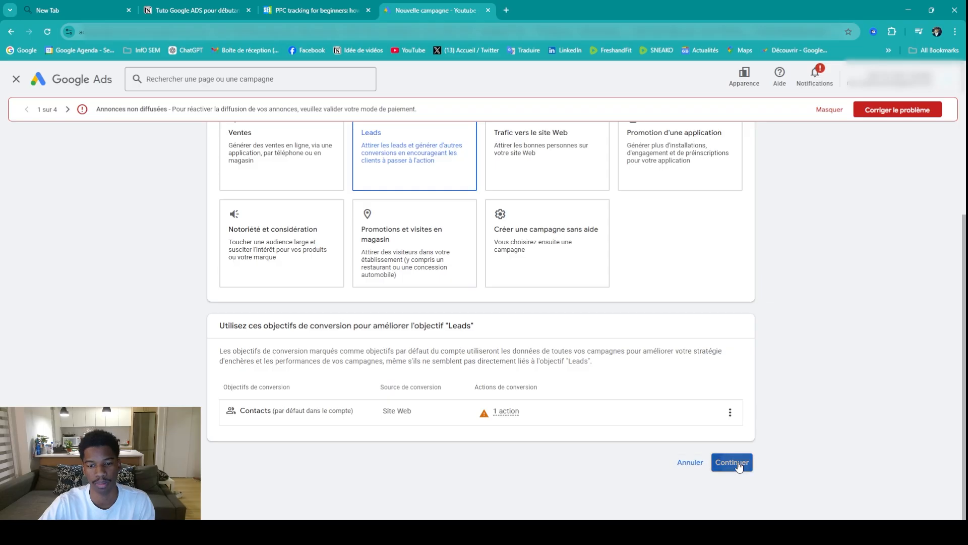
Choose Réseau de Recherche as the campaign type for the new Leads campaign
scroll(404, 384, "down", 2)
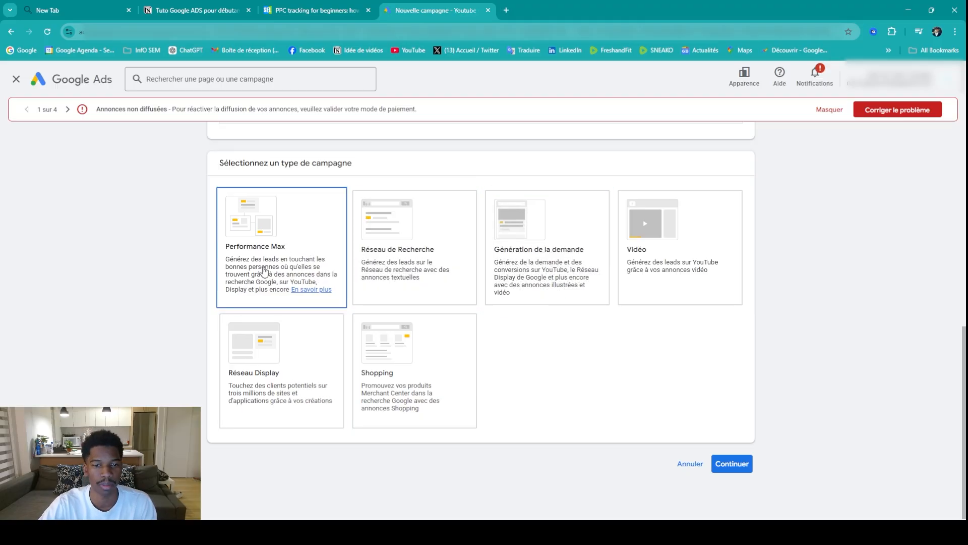
left_click(394, 222)
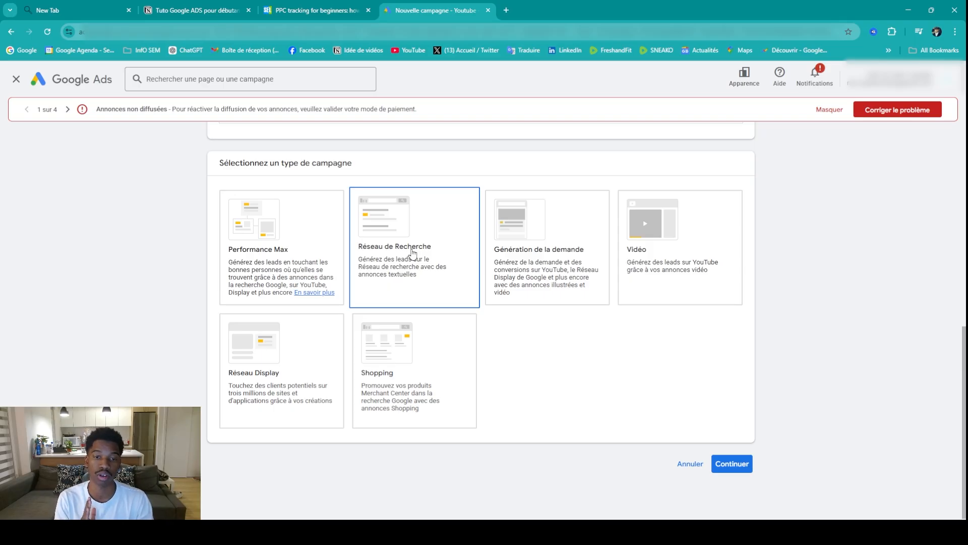
left_click(258, 233)
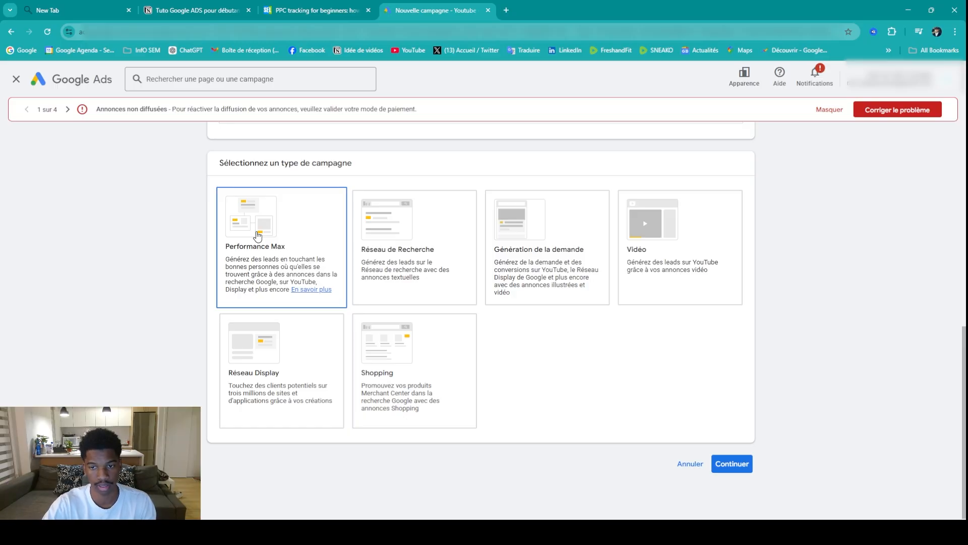
left_click(491, 201)
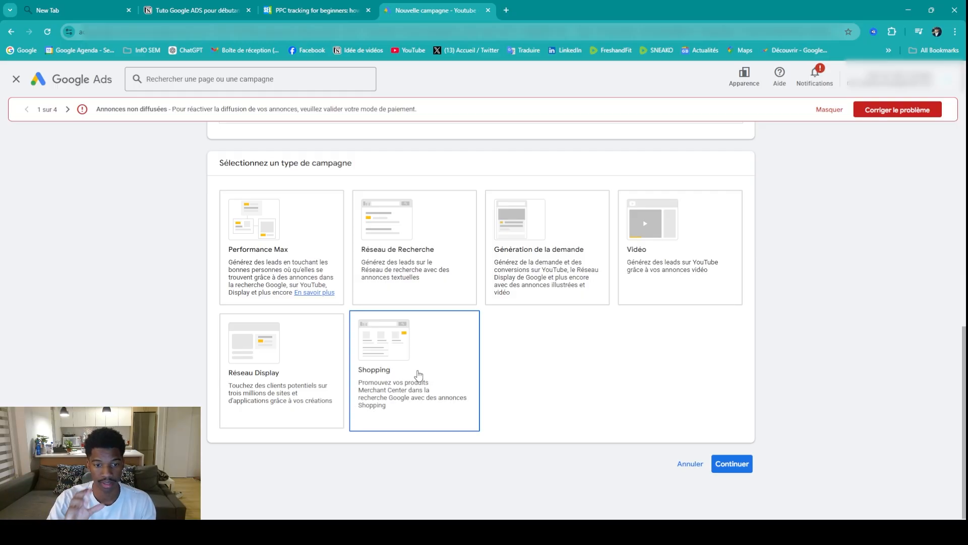
left_click(395, 283)
scroll(514, 422, "down", 3)
scroll(448, 368, "up", 2)
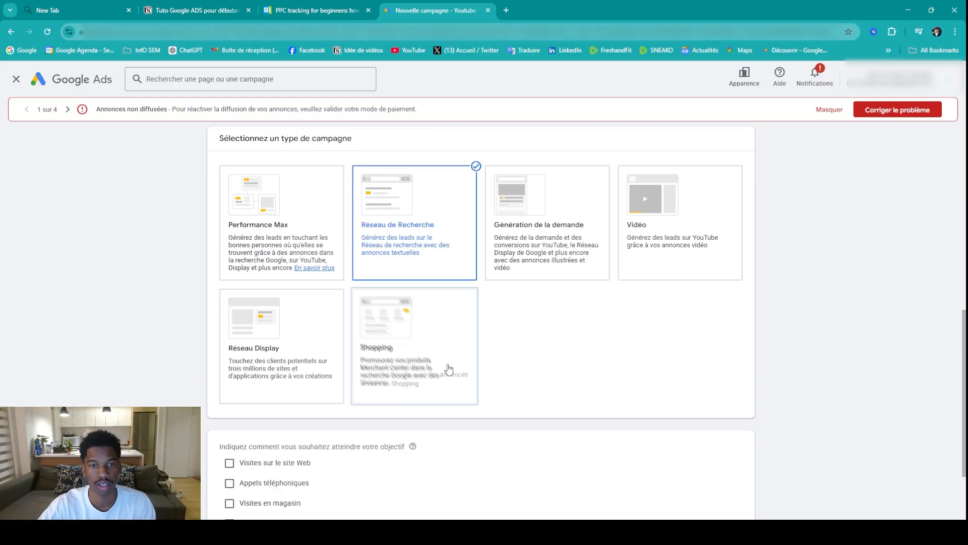
Set Envois du formulaire de lead as the only way to reach the campaign goal
scroll(386, 379, "down", 1)
scroll(386, 379, "down", 1)
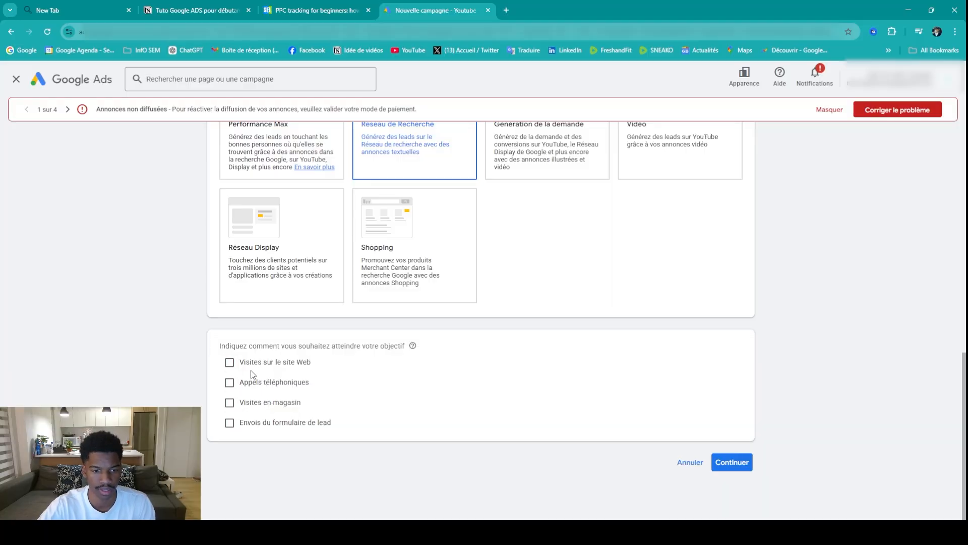
left_click(230, 363)
left_click(229, 418)
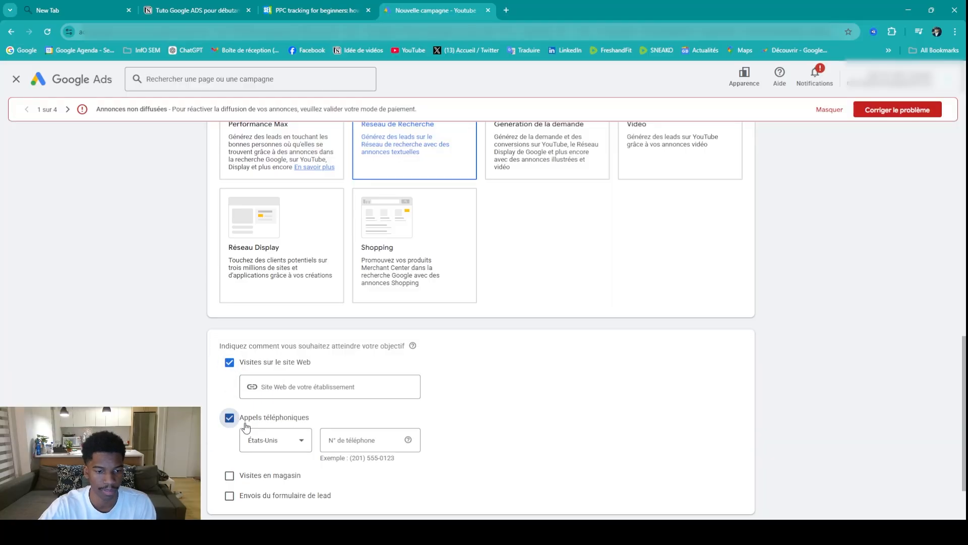
left_click(273, 456)
left_click(468, 417)
scroll(323, 436, "down", 2)
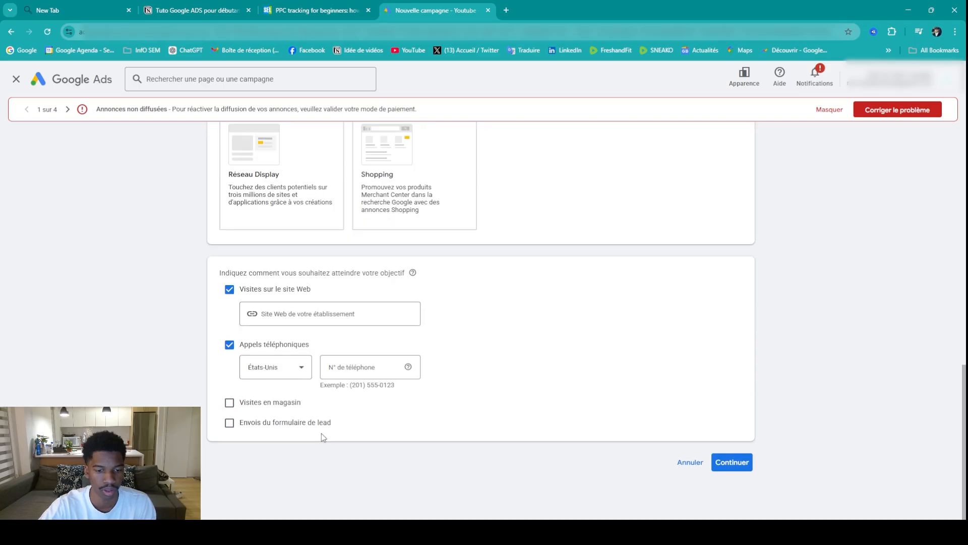
left_click(230, 421)
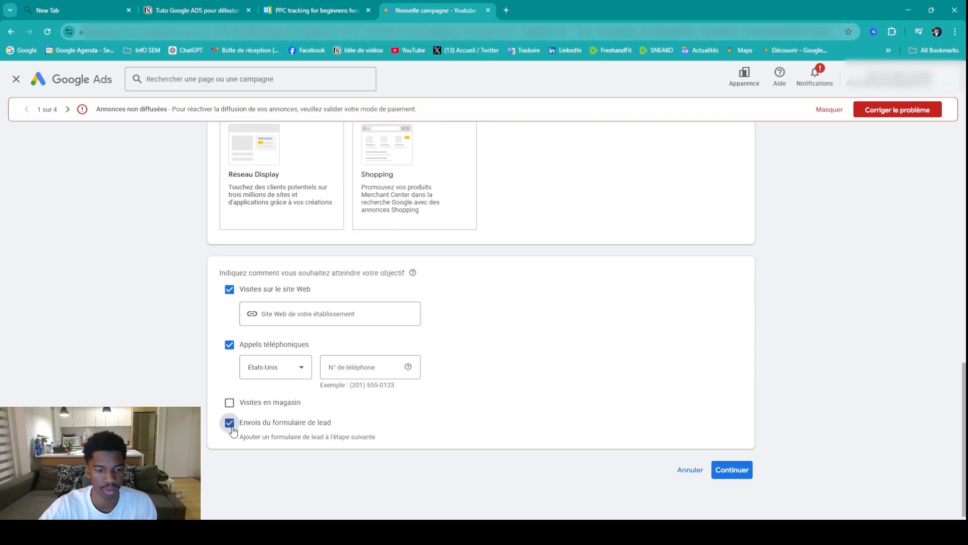
scroll(482, 463, "down", 2)
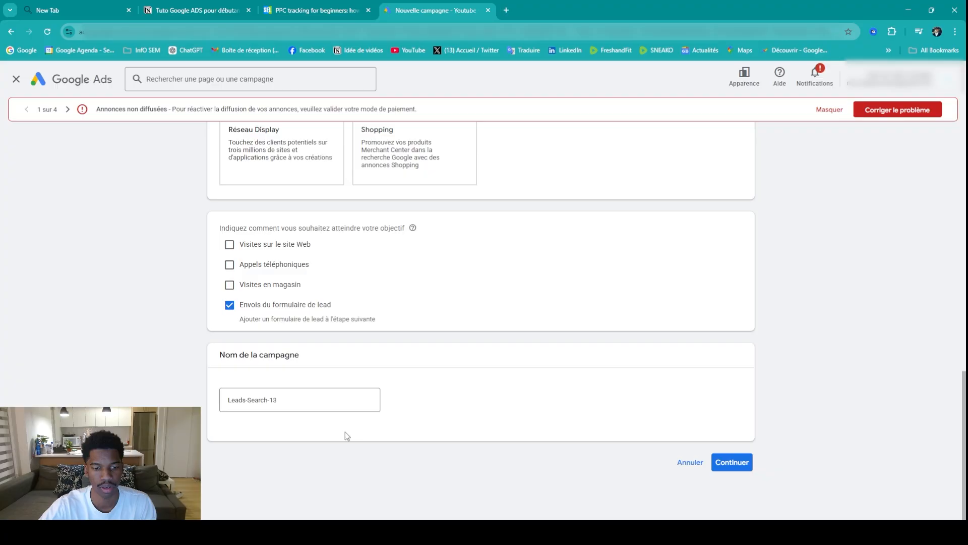
Confirm the campaign name and choose Conversions as the bidding focus
triple_click(272, 401)
key("Return")
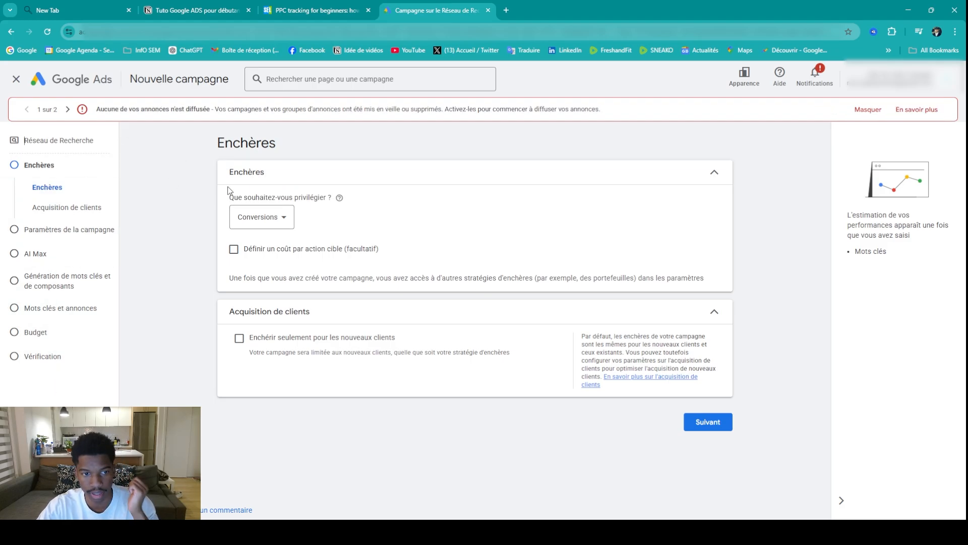
left_click(277, 228)
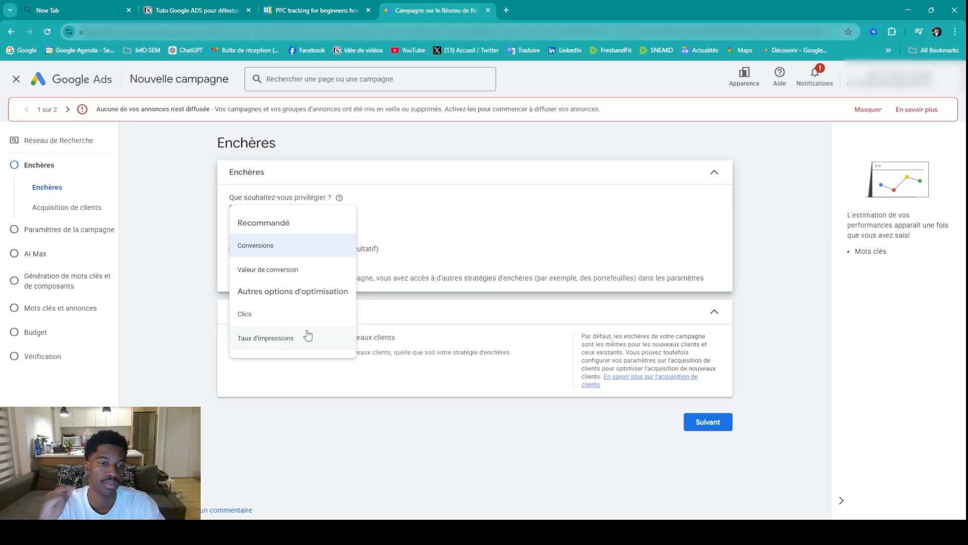
left_click(275, 246)
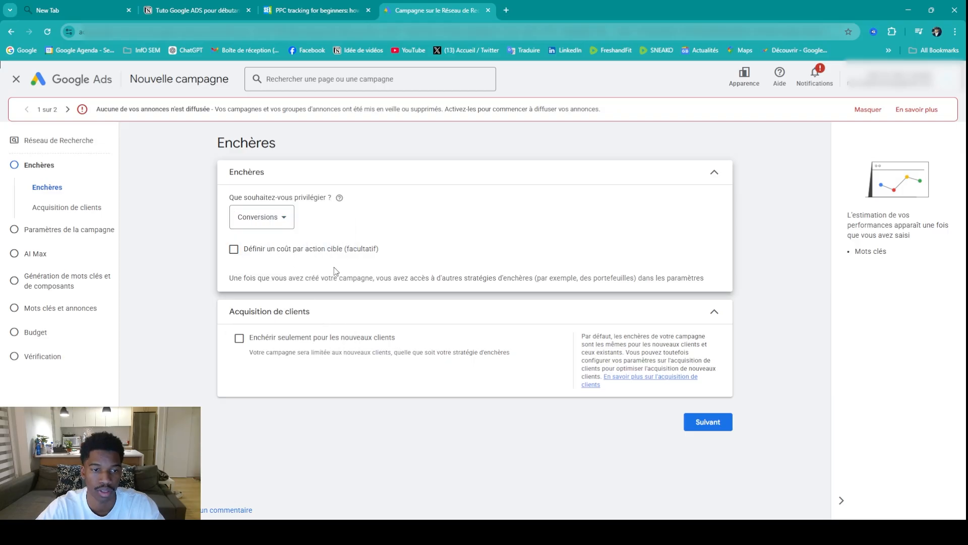
Switch the bidding focus to Valeur de conversion and enable the optional target return on ad spend
left_click_drag(238, 198, 314, 197)
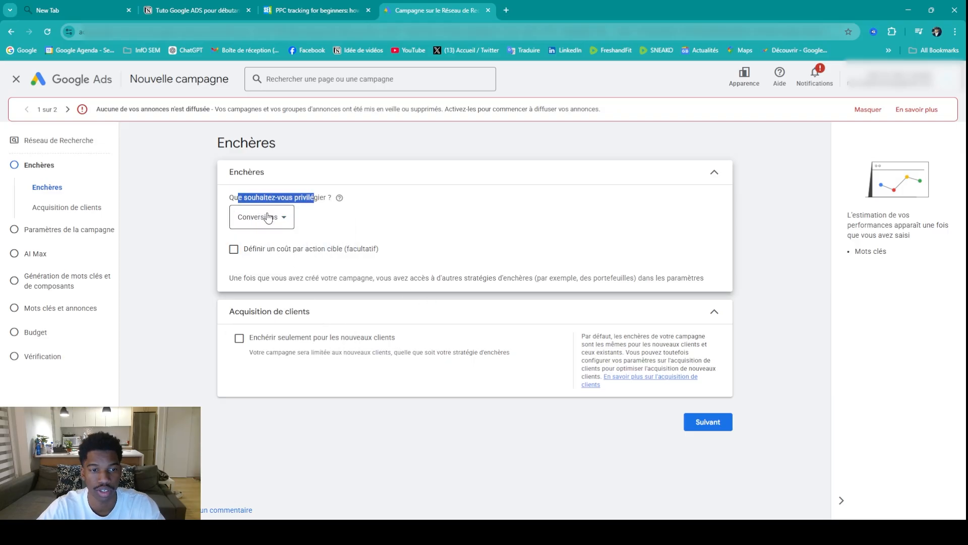
left_click(268, 216)
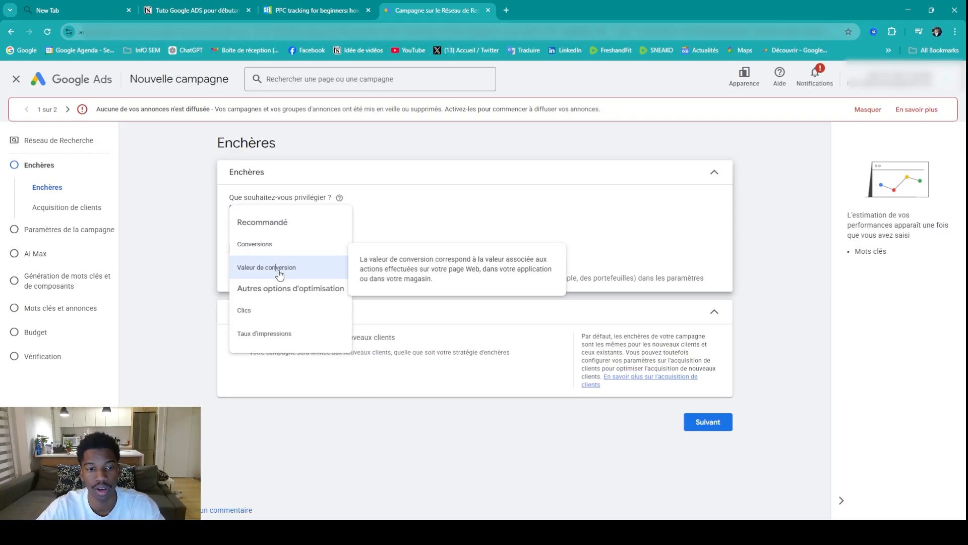
left_click(280, 271)
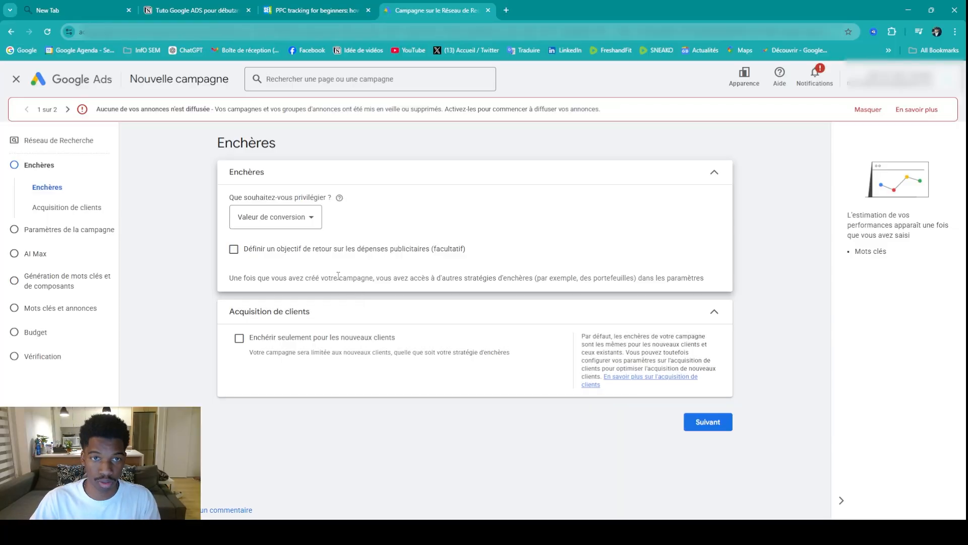
left_click(288, 227)
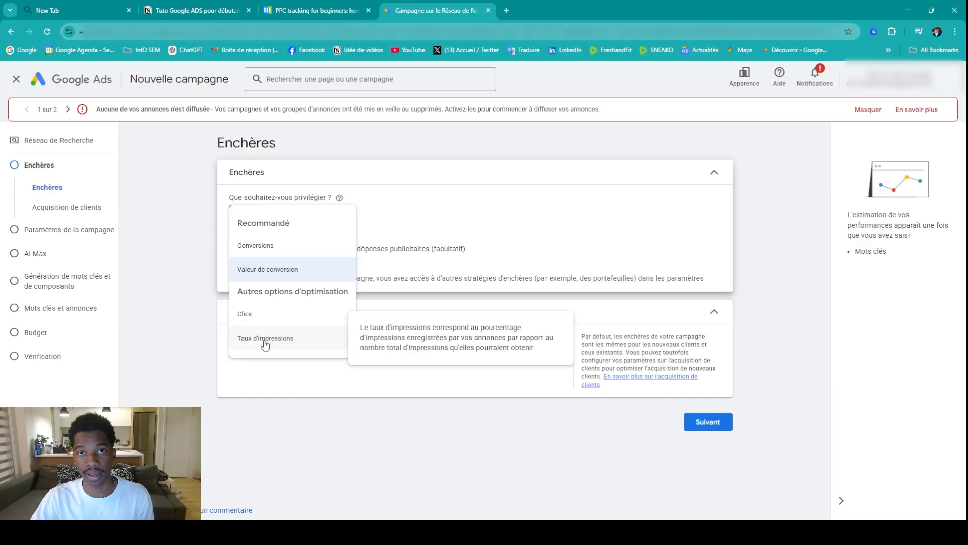
left_click(263, 270)
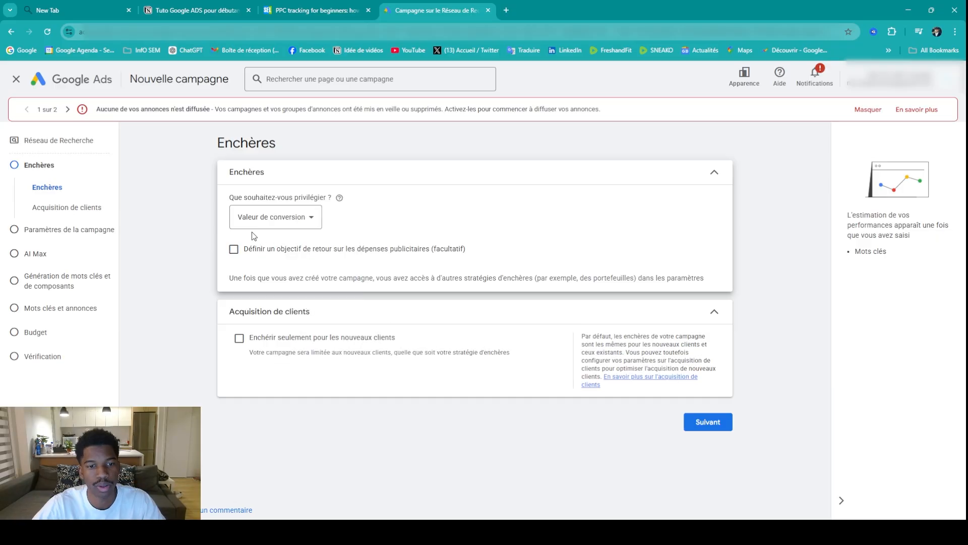
left_click(234, 251)
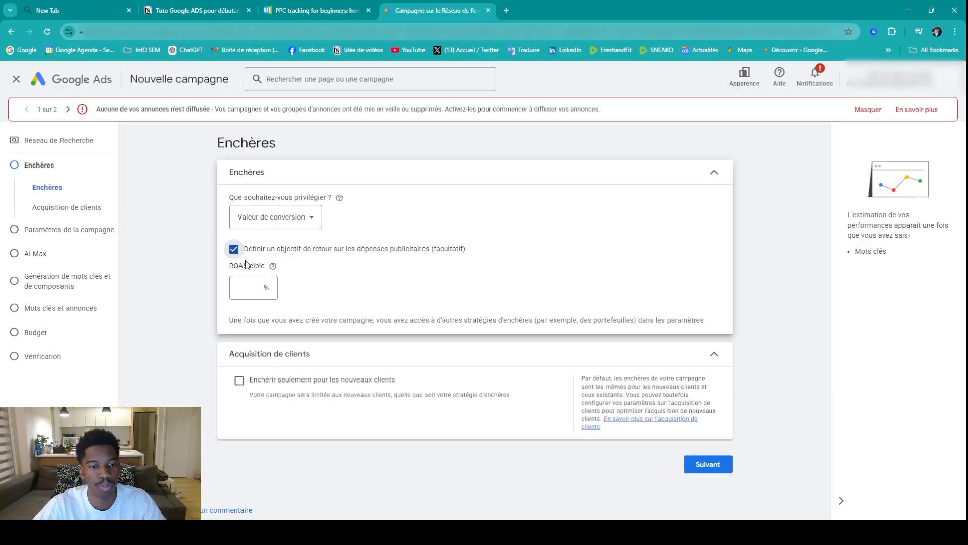
left_click(251, 288)
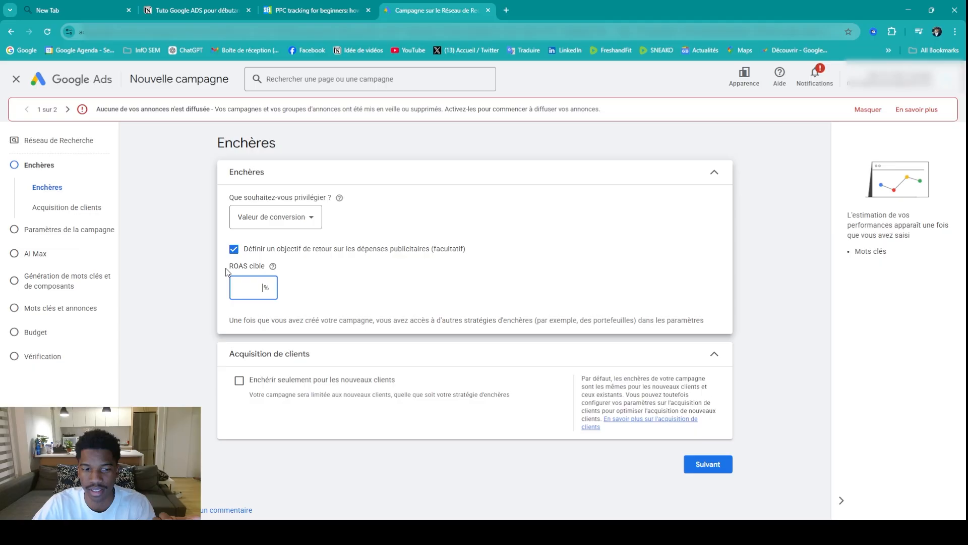
Set the bidding focus to Conversions, enable the optional target cost per action, and limit bidding to new customers only
left_click(273, 217)
left_click(276, 246)
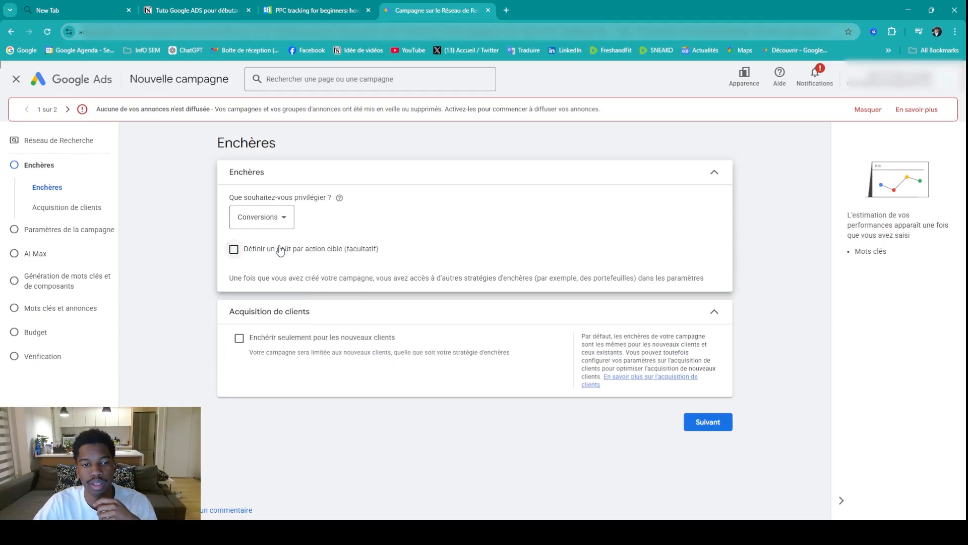
left_click(237, 250)
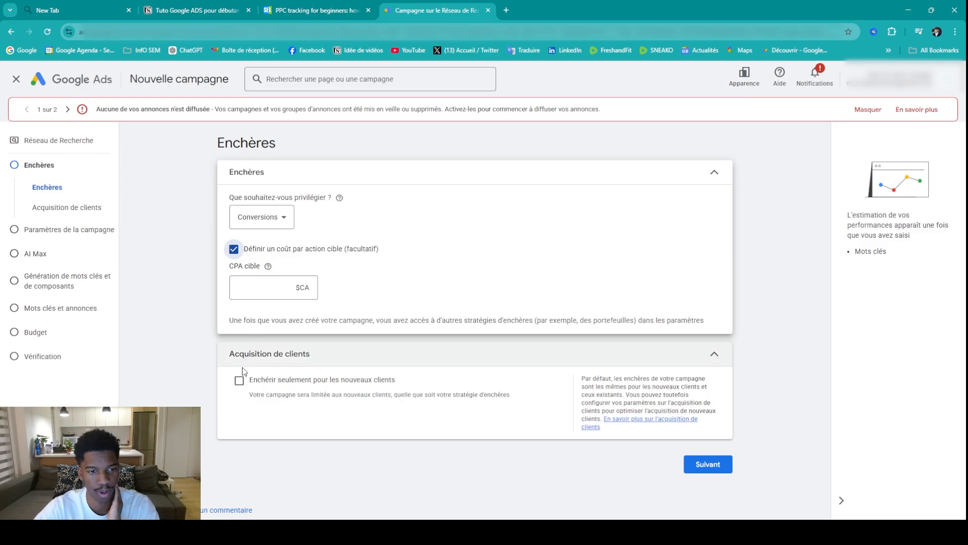
left_click(240, 381)
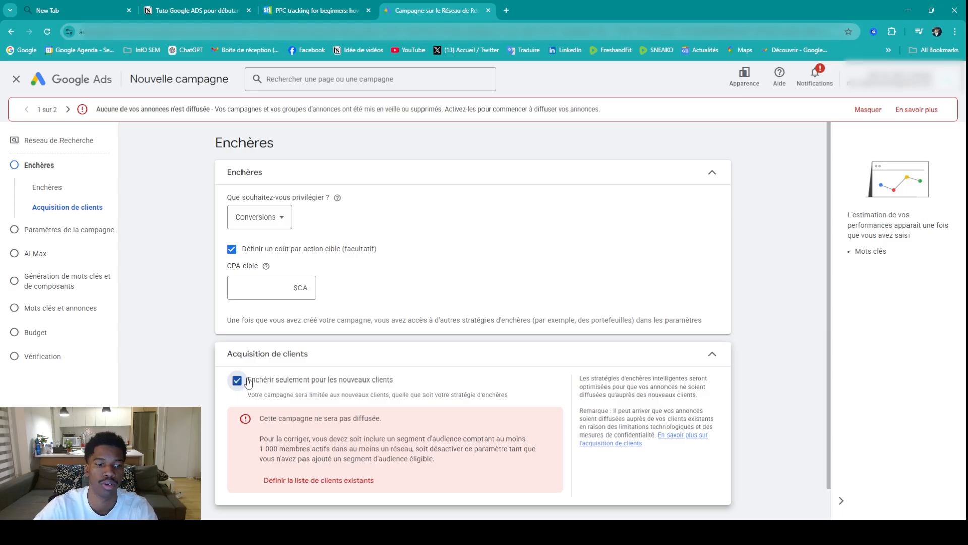
In the campaign settings, exclude both the Google Search partners and the Google Display Network, and collapse the Réseaux section
left_click(30, 230)
left_click(233, 217)
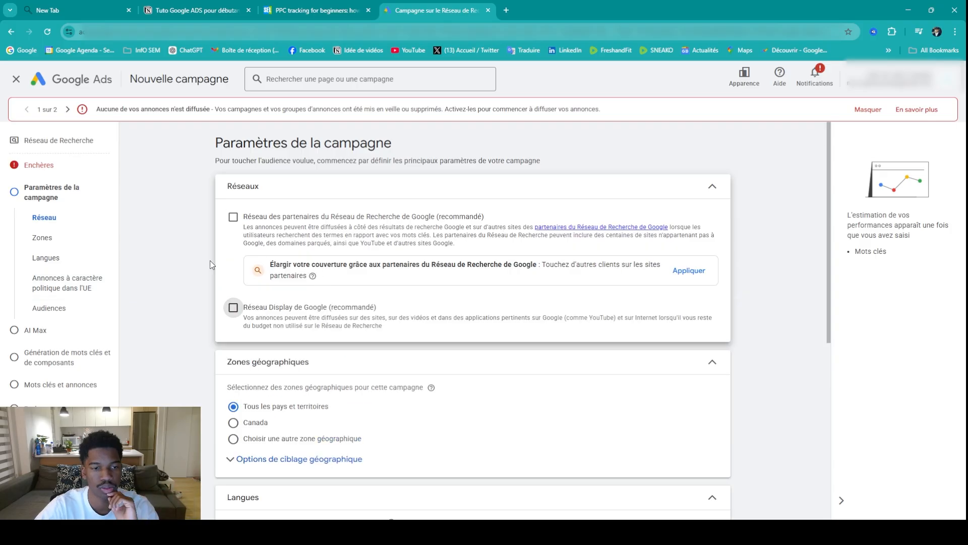
left_click(233, 307)
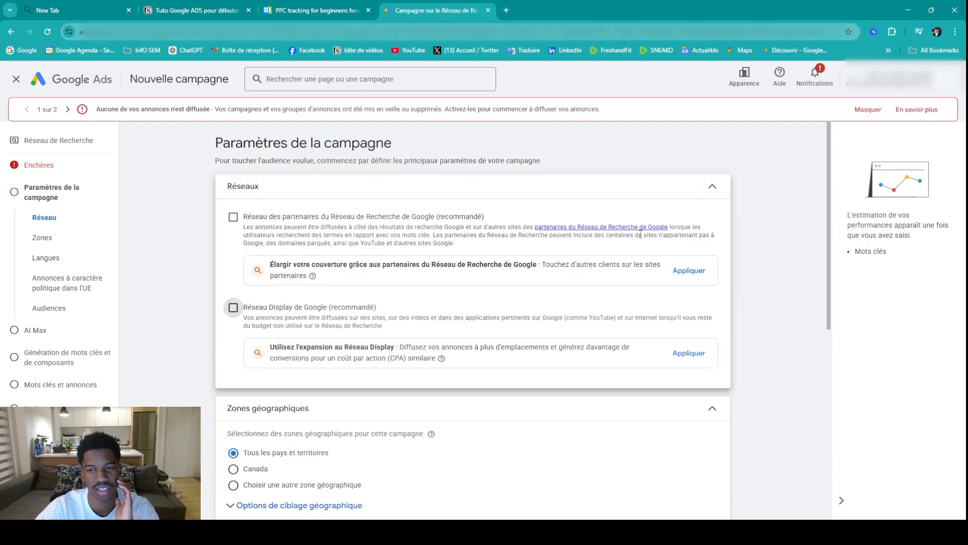
left_click(708, 191)
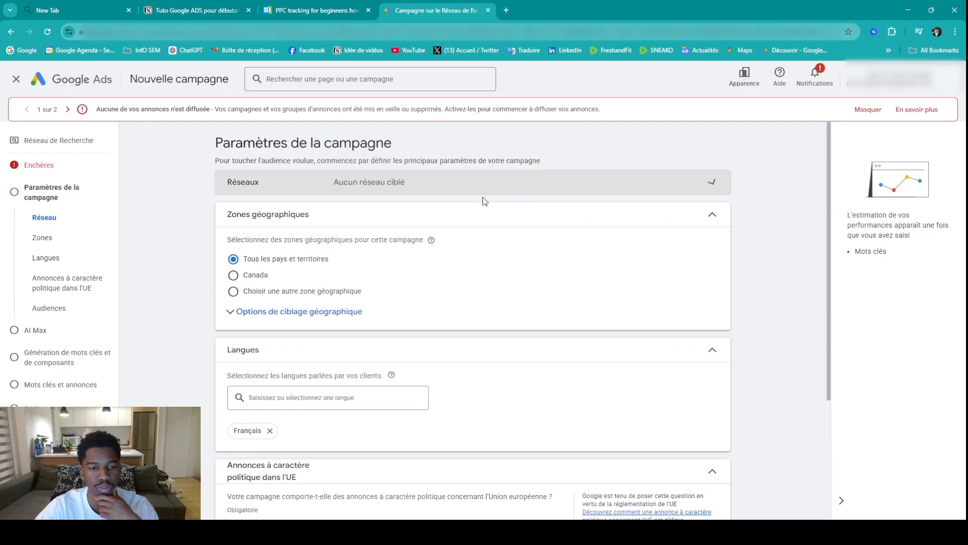
Expand the geographic targeting options and set the campaign's locations to Choisir une autre zone géographique
left_click(263, 310)
left_click(233, 276)
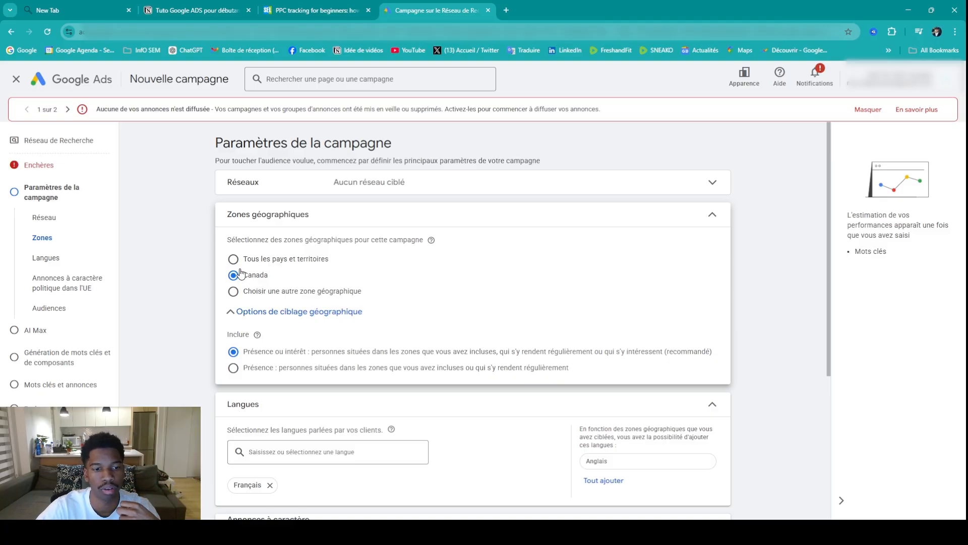
left_click(247, 311)
left_click(254, 311)
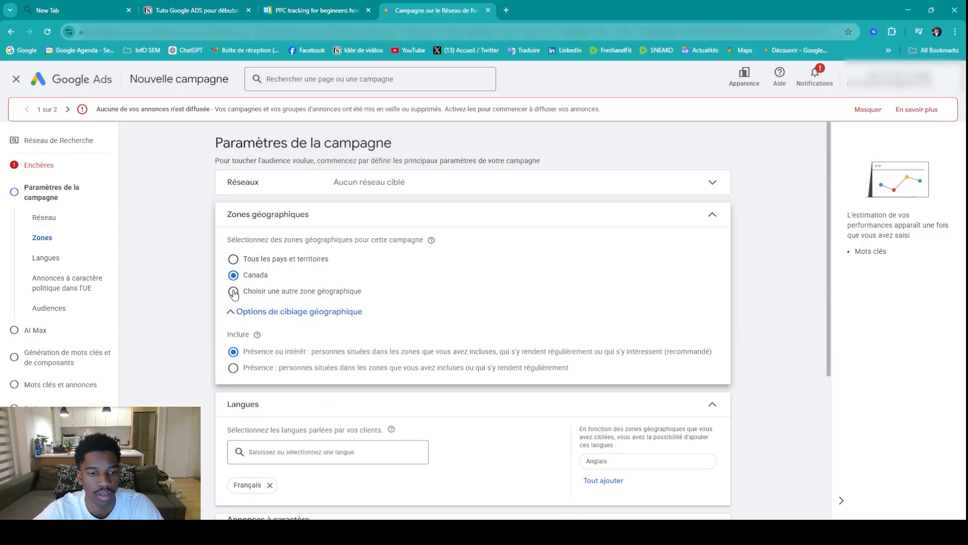
left_click(234, 293)
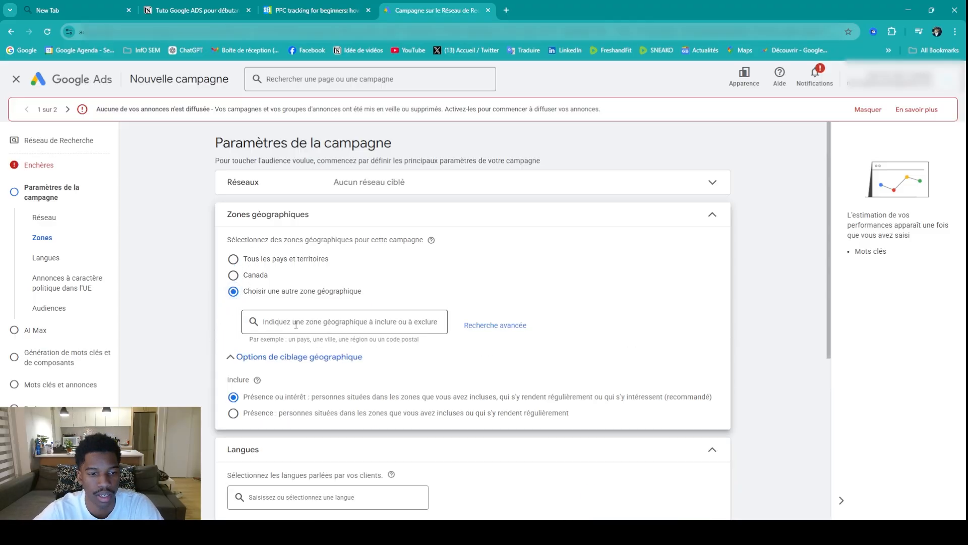
Open the advanced location search and try the option for adding several locations in bulk
left_click(509, 337)
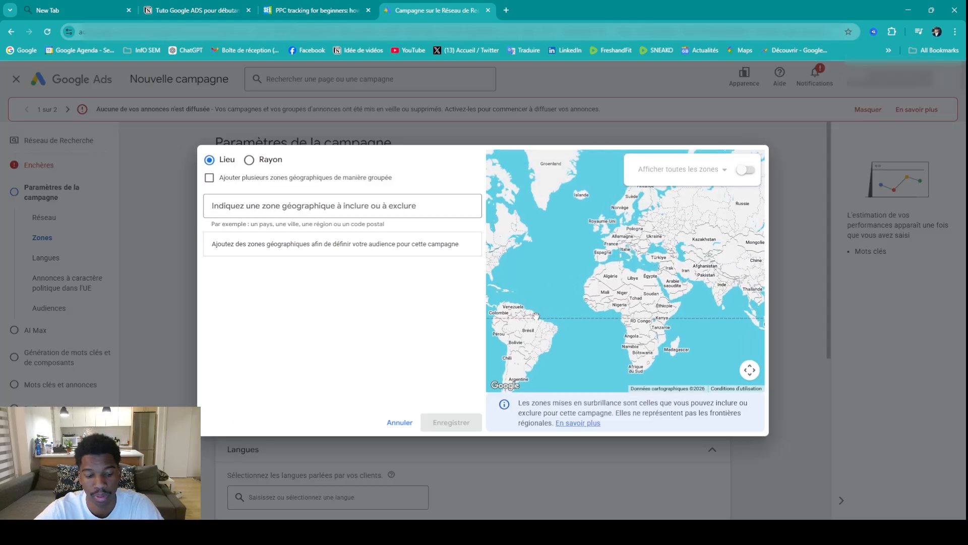
scroll(596, 291, "up", 3)
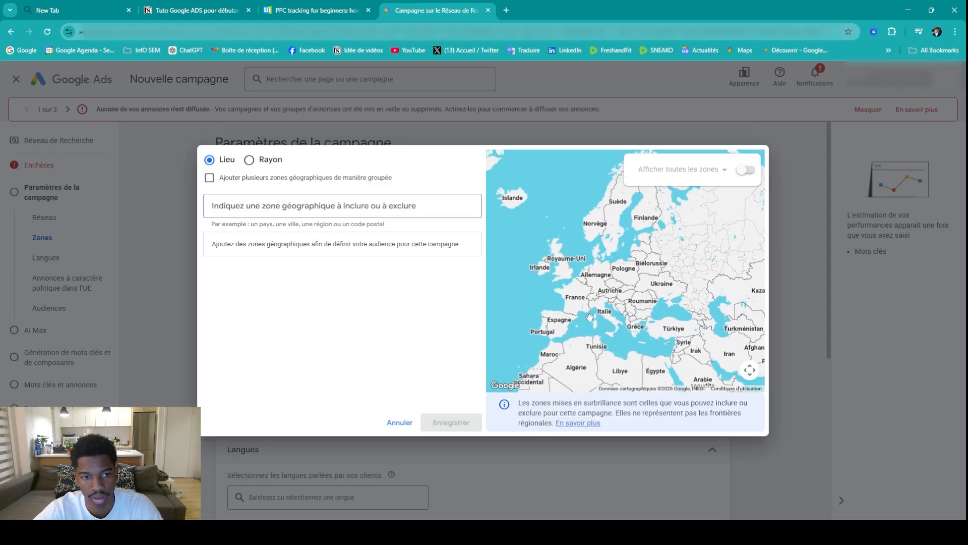
scroll(590, 317, "up", 2)
left_click(209, 178)
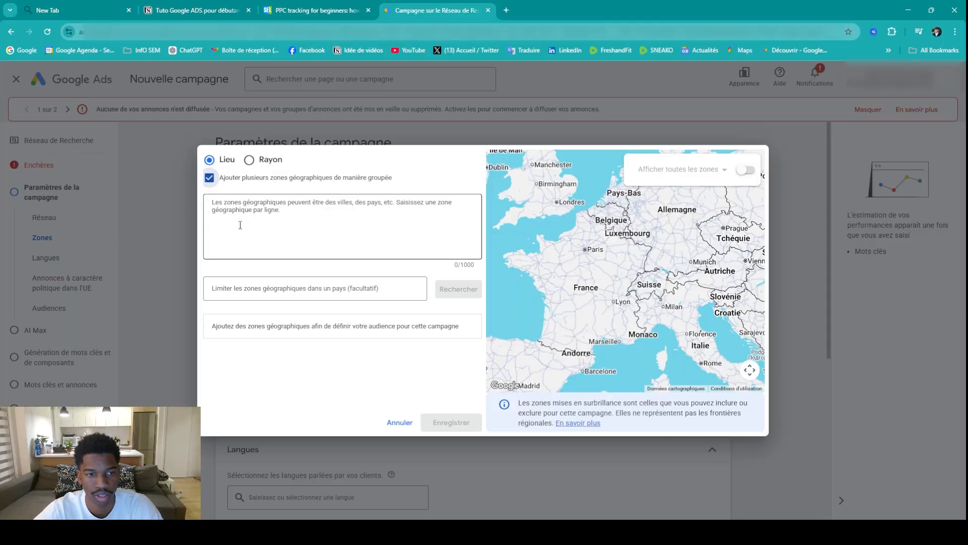
left_click(262, 215)
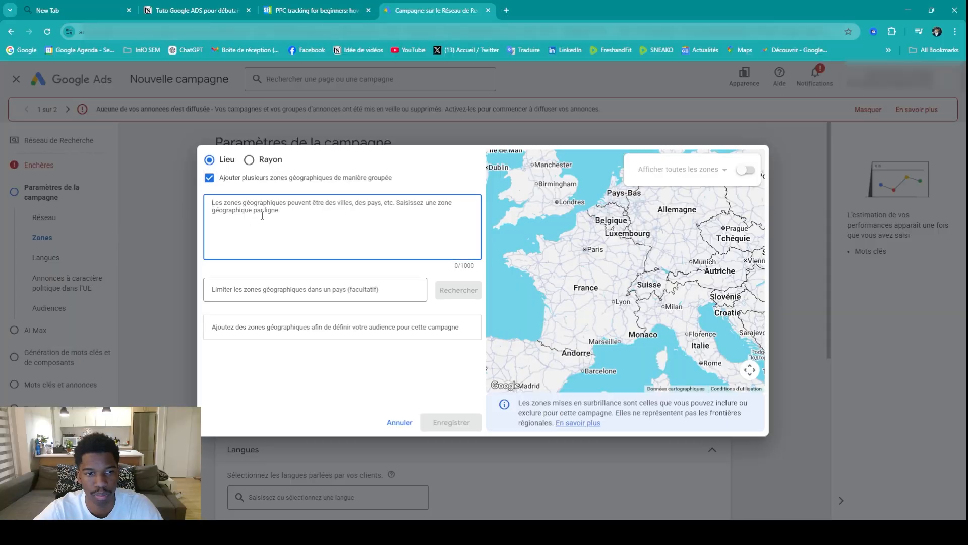
left_click(210, 177)
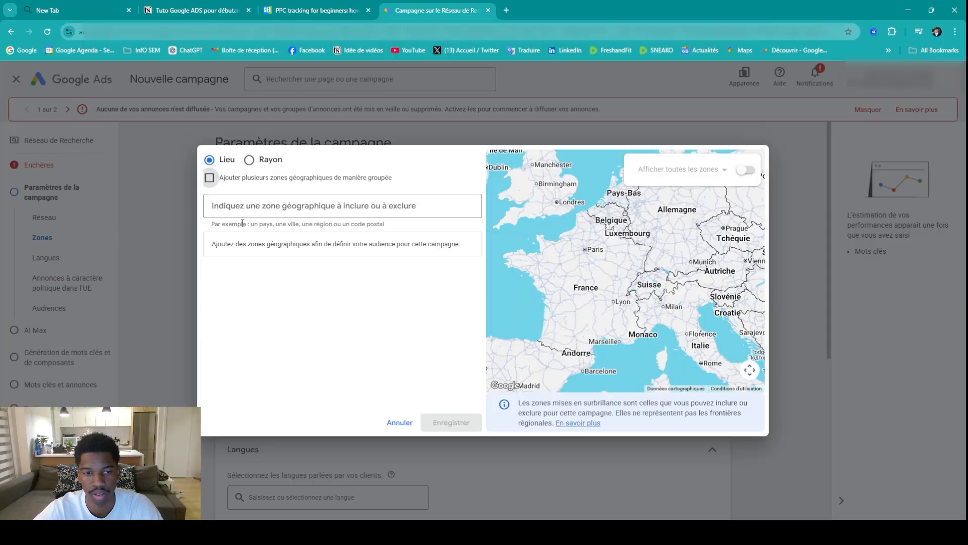
Add a radius target of 20 km around Espagne and inspect the covered area on the map
left_click(249, 160)
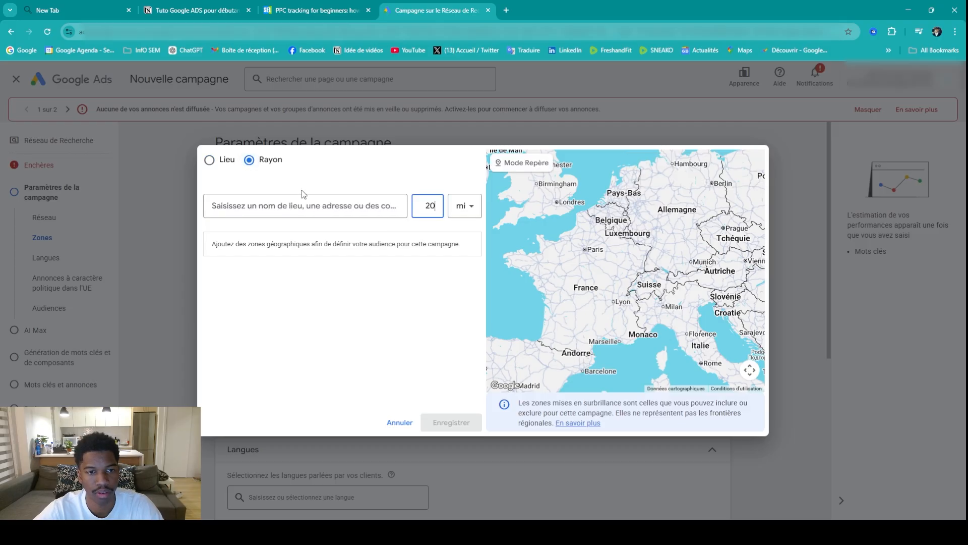
left_click(437, 214)
left_click(327, 207)
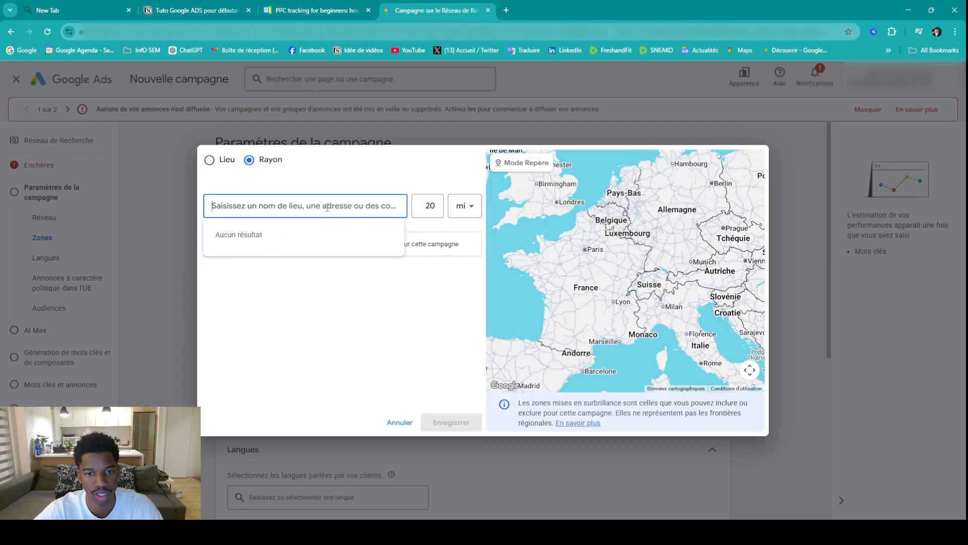
left_click(462, 216)
left_click(460, 236)
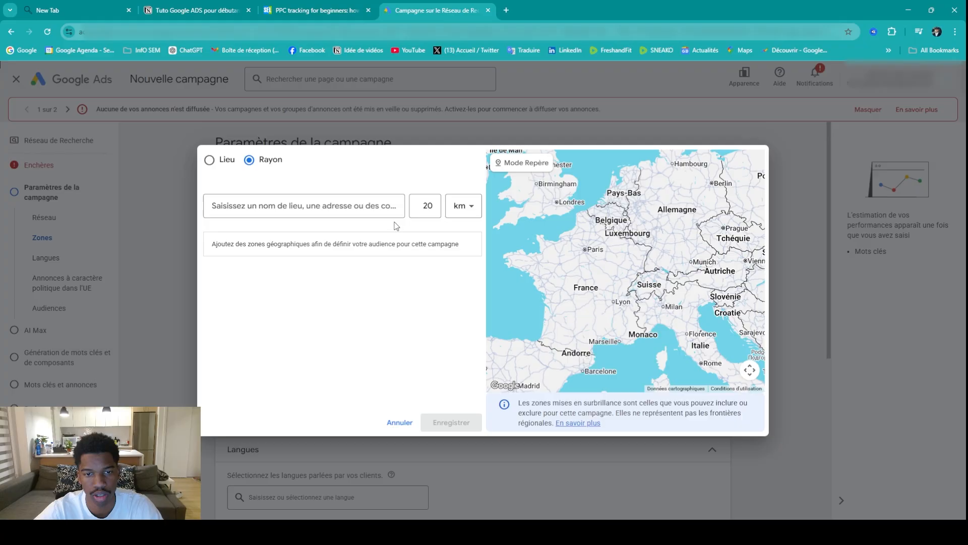
type("espagne")
left_click(437, 246)
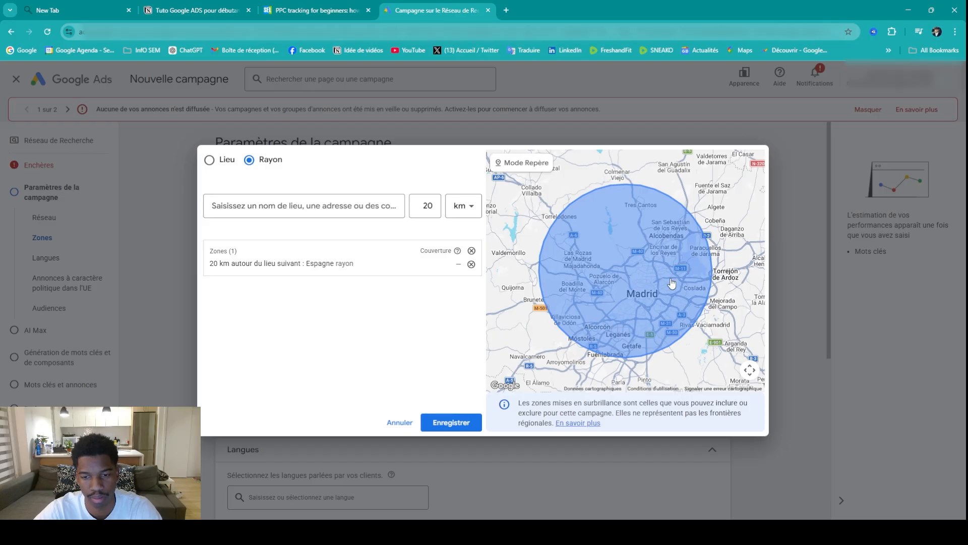
scroll(673, 283, "down", 4)
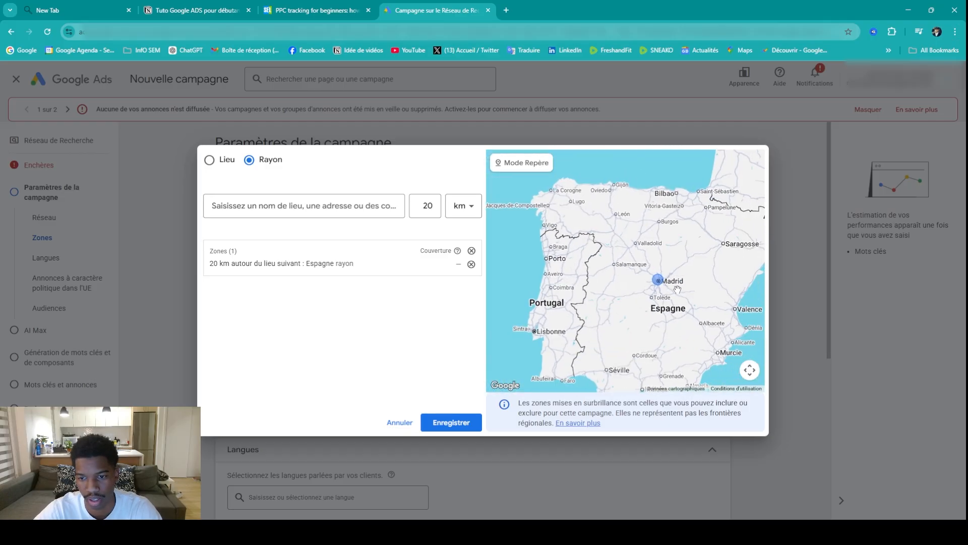
scroll(653, 282, "up", 3)
scroll(652, 276, "up", 3)
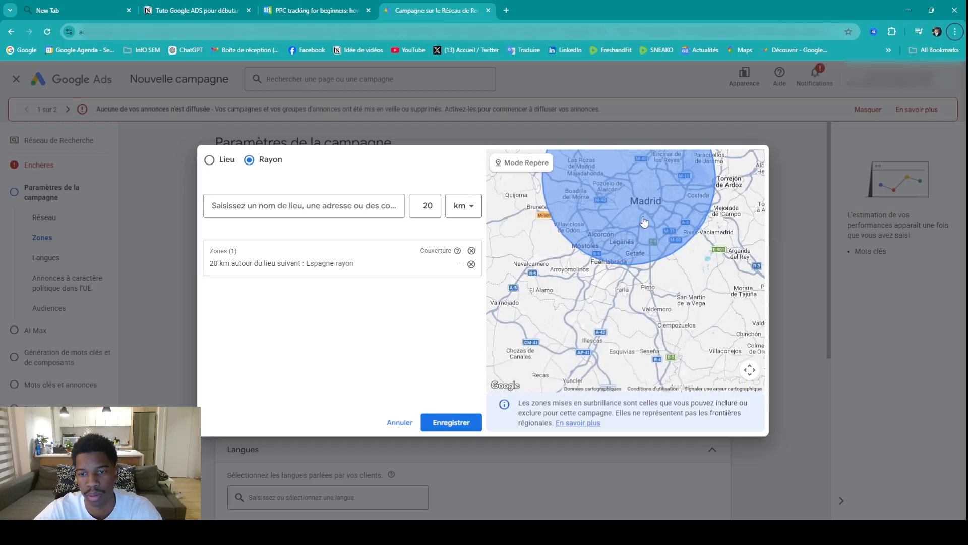
left_click_drag(650, 248, 641, 313)
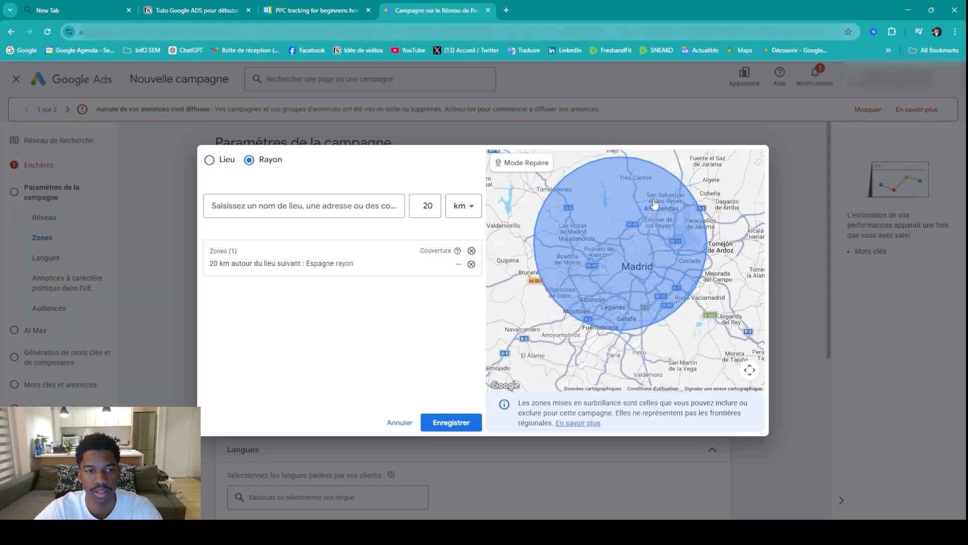
Include the country France by place, check the covered area on the map, and discard the advanced location selections
left_click(210, 160)
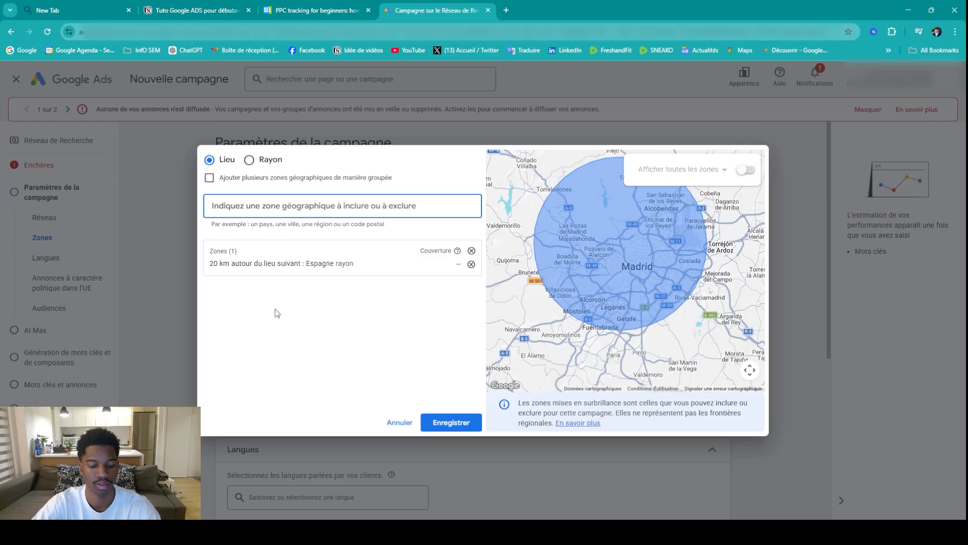
type("france")
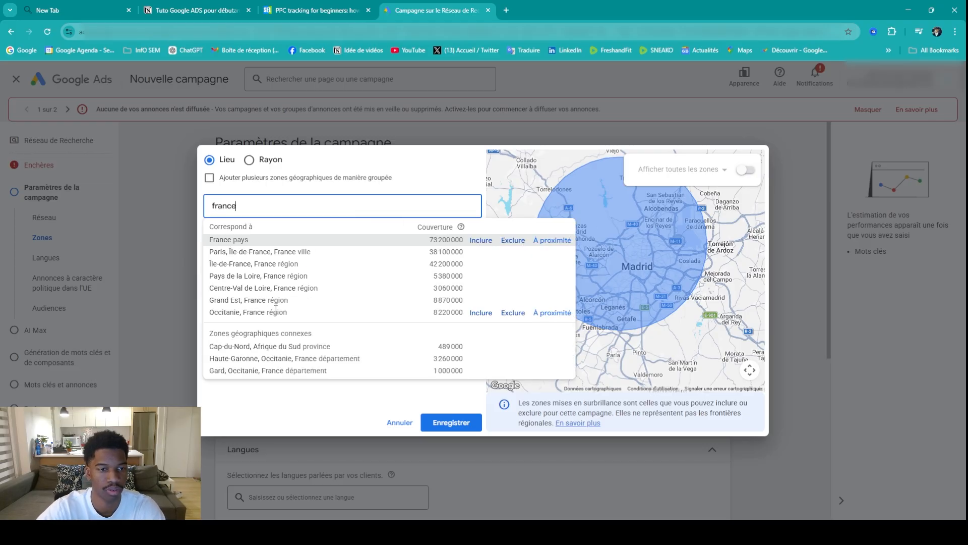
left_click(480, 240)
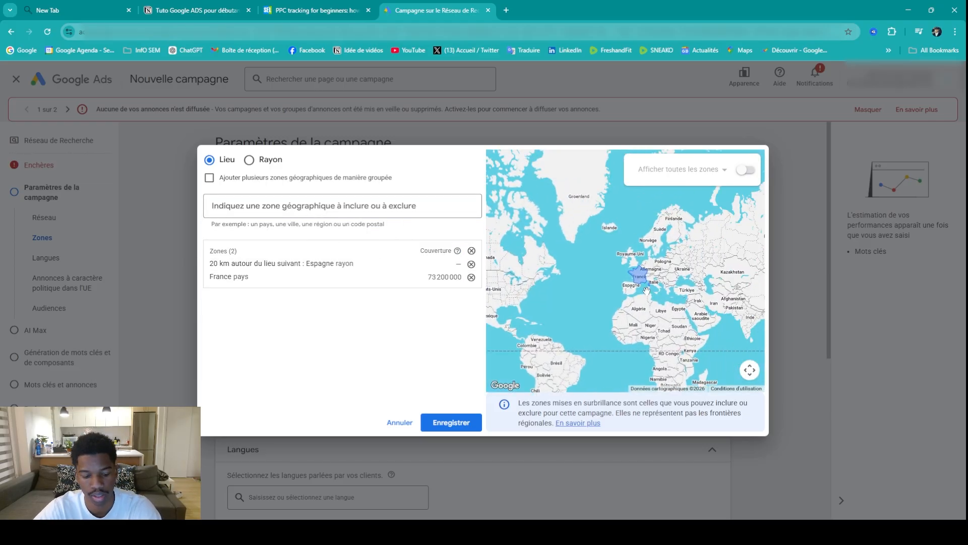
scroll(646, 291, "up", 5)
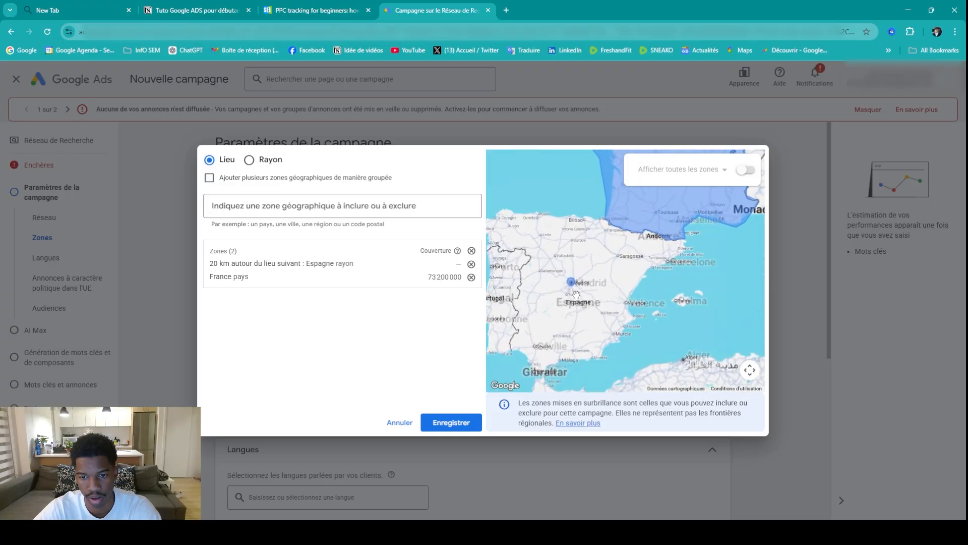
scroll(617, 262, "up", 3)
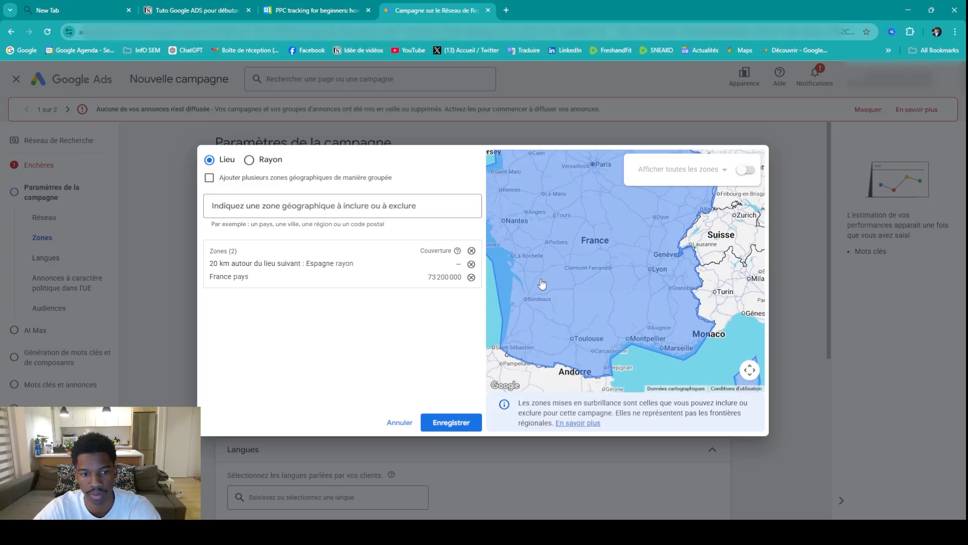
left_click(400, 422)
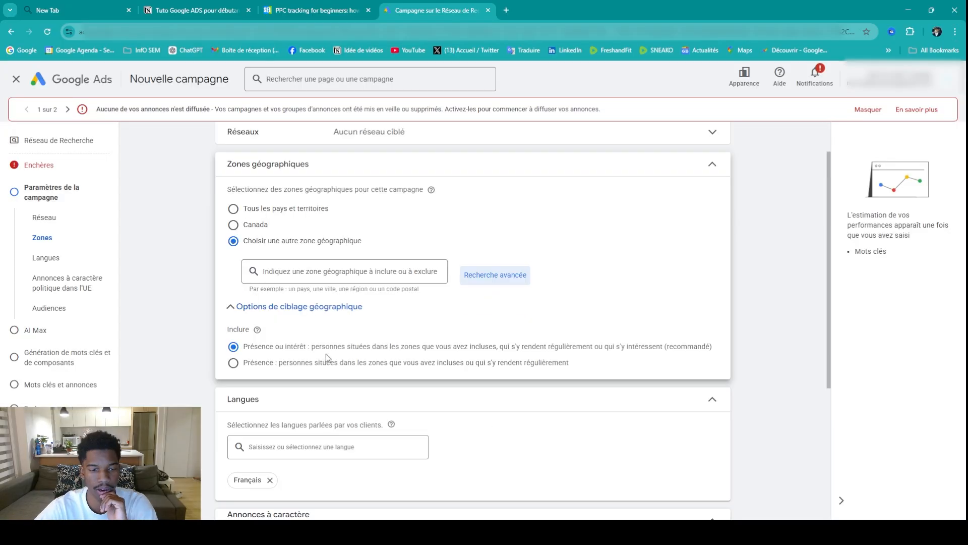
Try the Présence inclusion option for the targeted locations and return to Présence ou intérêt
left_click(233, 362)
left_click(234, 349)
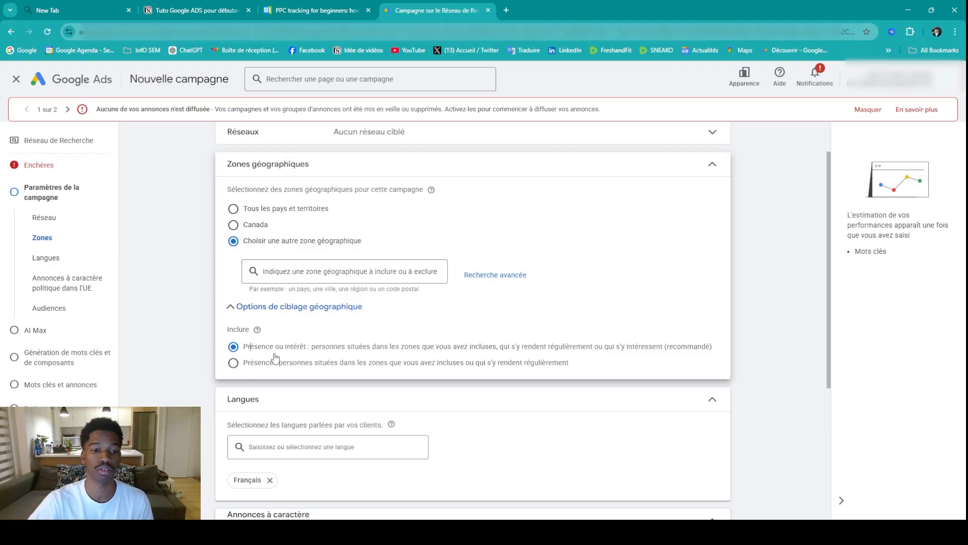
Set the location inclusion to Présence and declare that the campaign contains no political ads concerning the EU
left_click(233, 363)
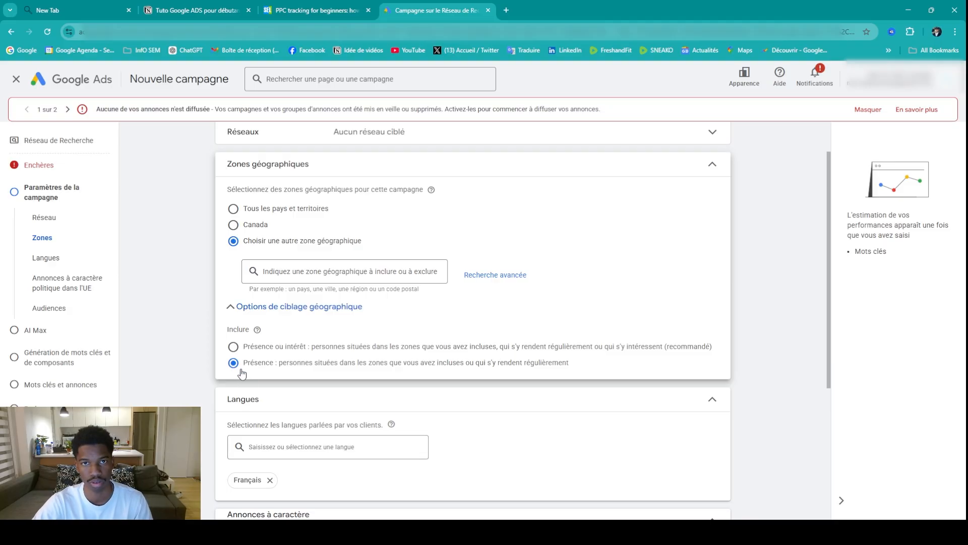
scroll(252, 373, "down", 3)
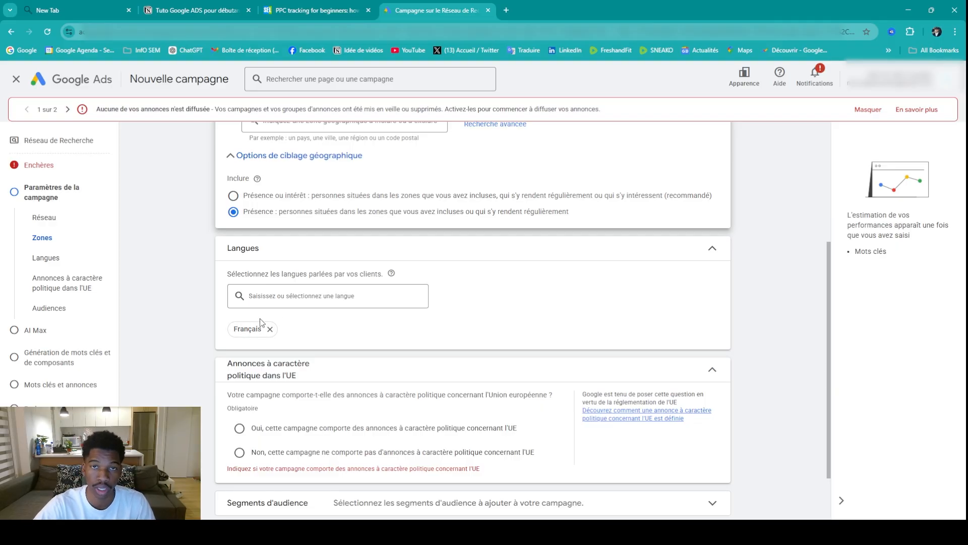
scroll(259, 318, "down", 2)
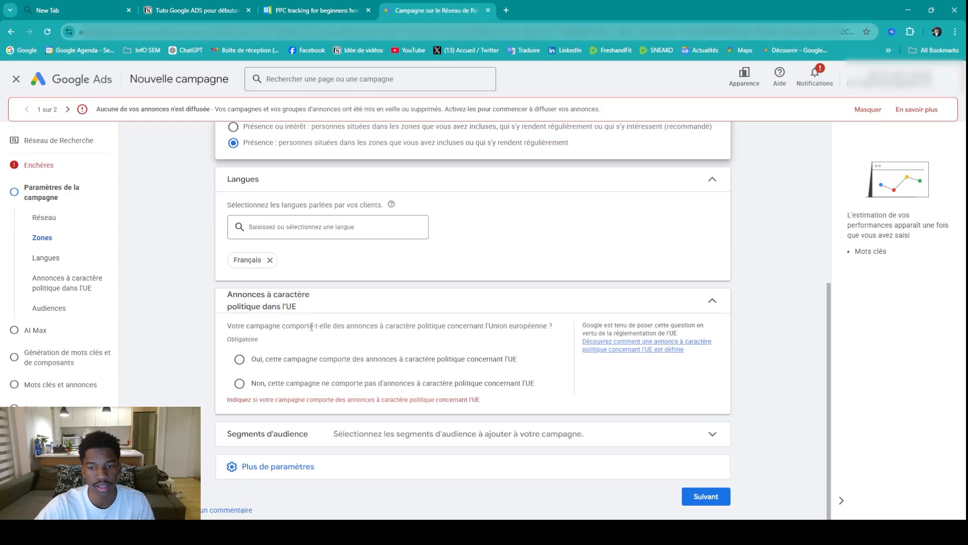
left_click(236, 391)
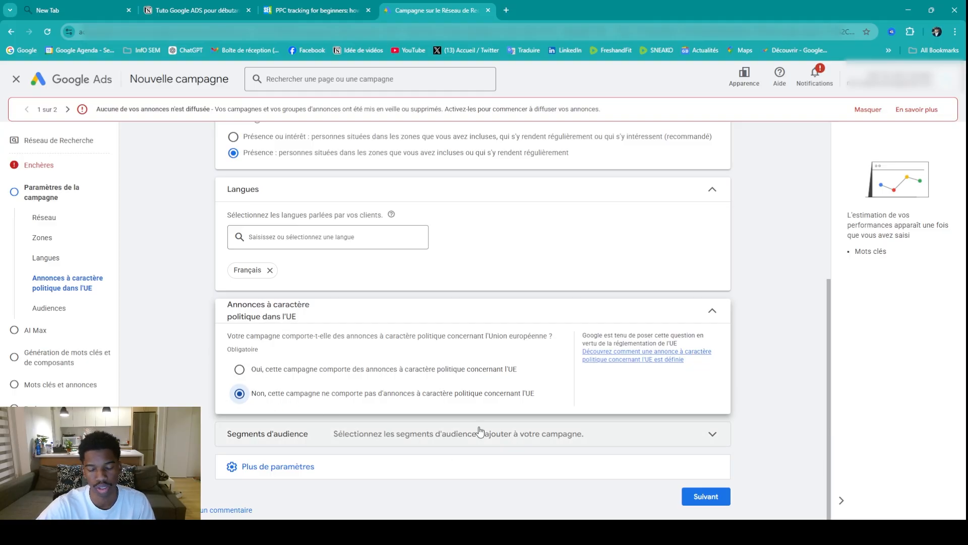
Expand the audience segments and review the suggested segments and the campaign's targeting setting
left_click(655, 438)
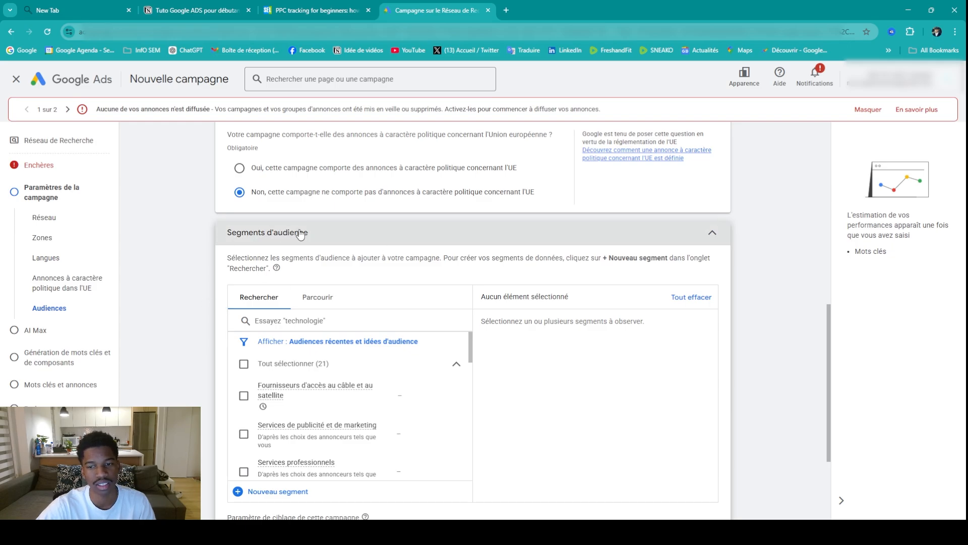
scroll(310, 365, "down", 2)
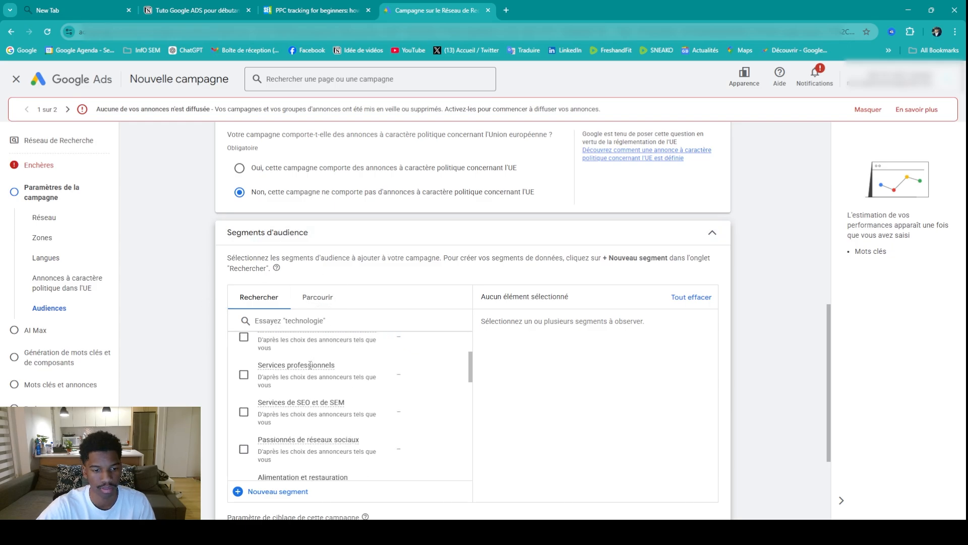
scroll(323, 394, "down", 3)
scroll(323, 383, "down", 4)
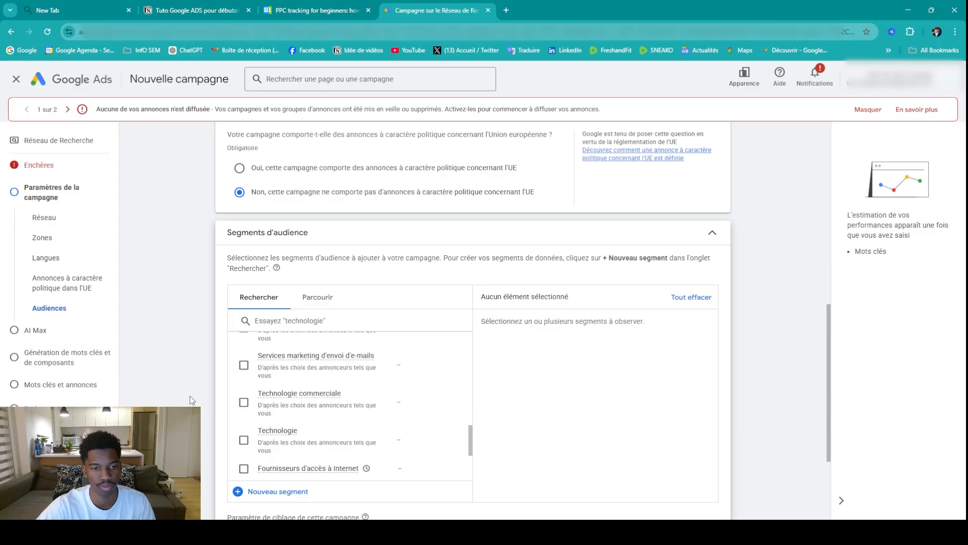
scroll(190, 400, "down", 3)
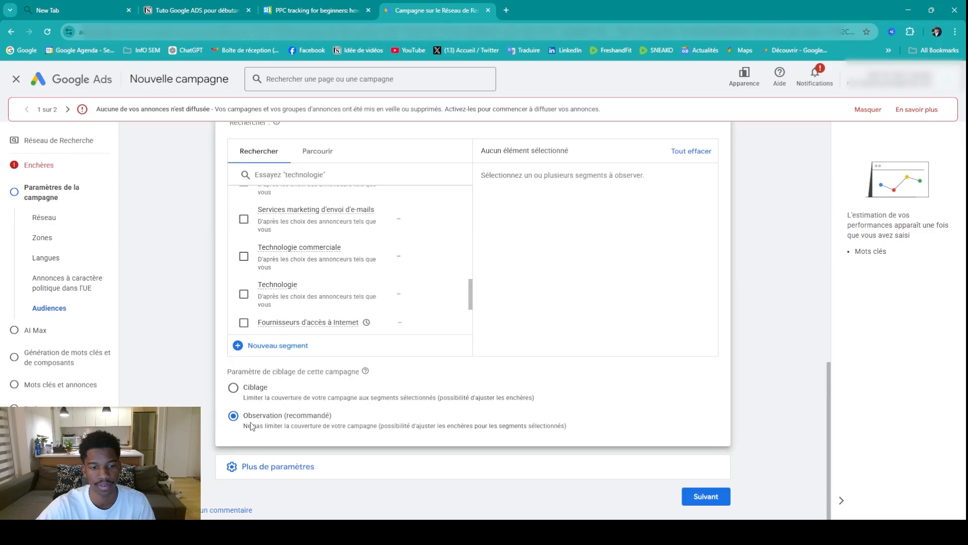
Try Ciblage with the segment Fournisseurs d'accès au câble et au satellite, then deselect the segment and return to Observation
left_click(233, 388)
scroll(273, 388, "up", 1)
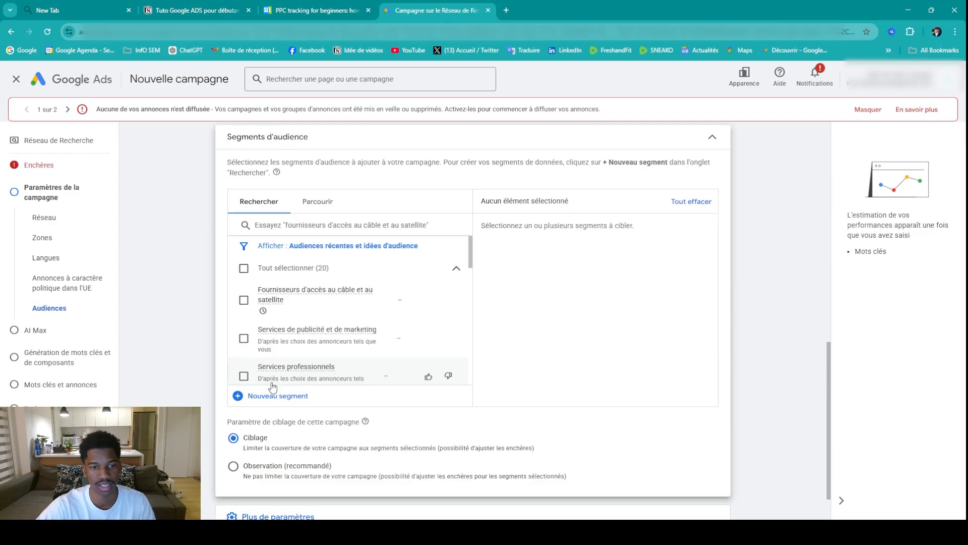
left_click(243, 299)
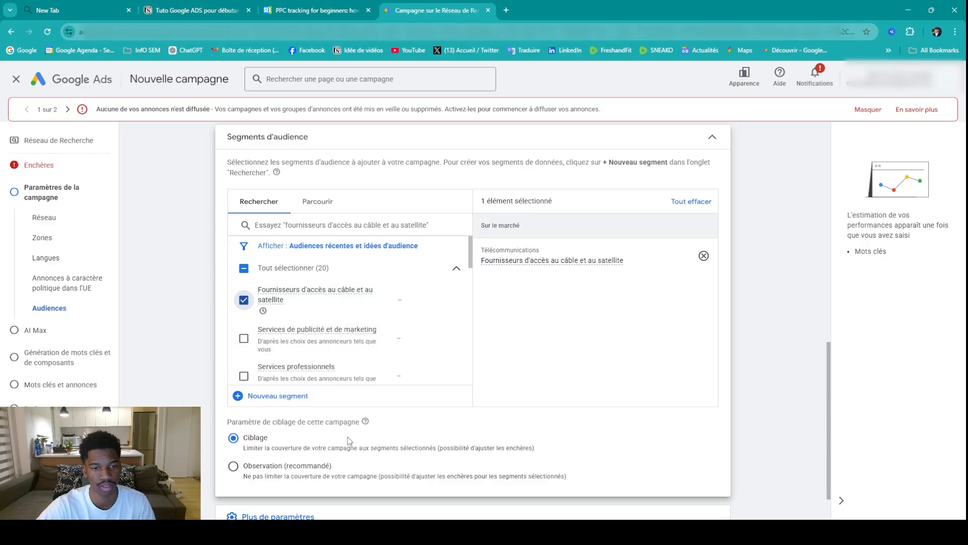
mouse_move(488, 268)
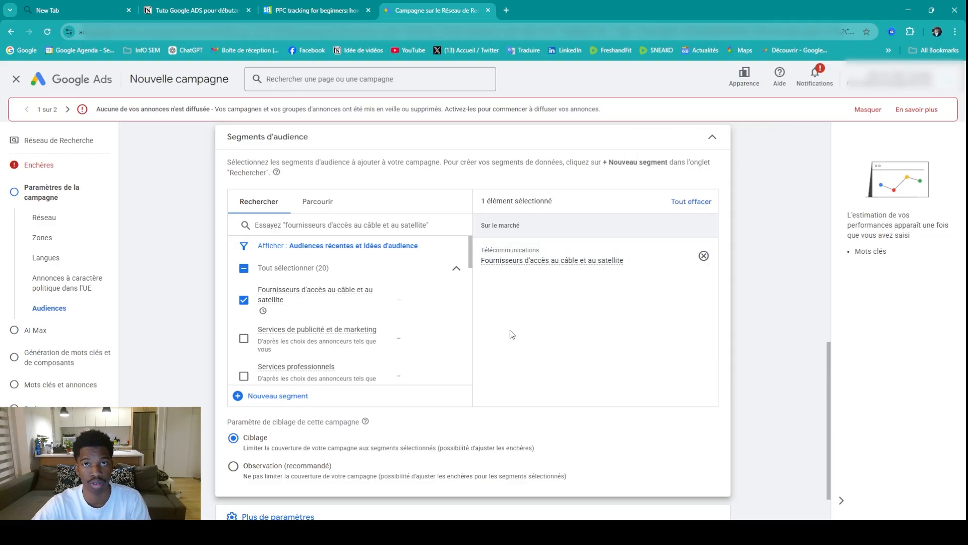
left_click(243, 299)
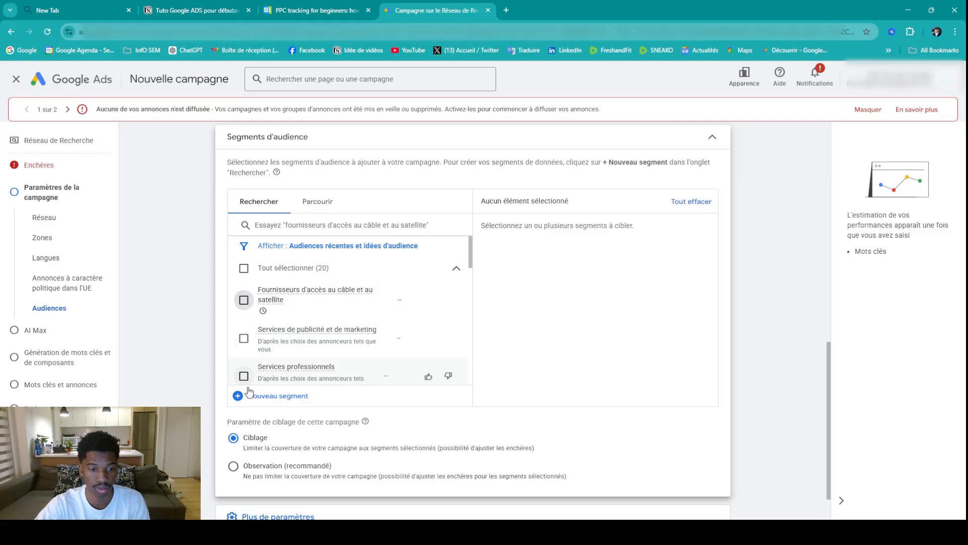
left_click(234, 467)
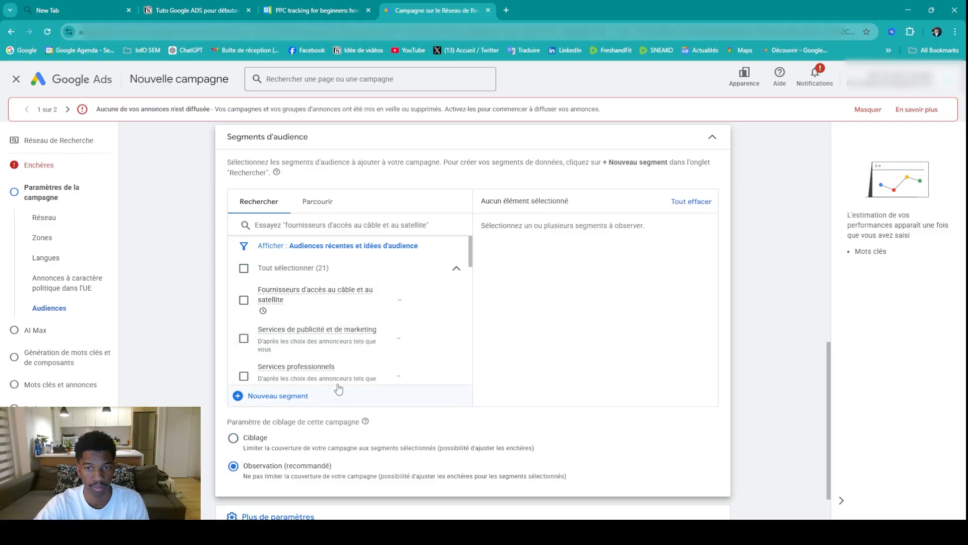
Show the additional campaign settings and check the start and end date options
scroll(338, 389, "down", 3)
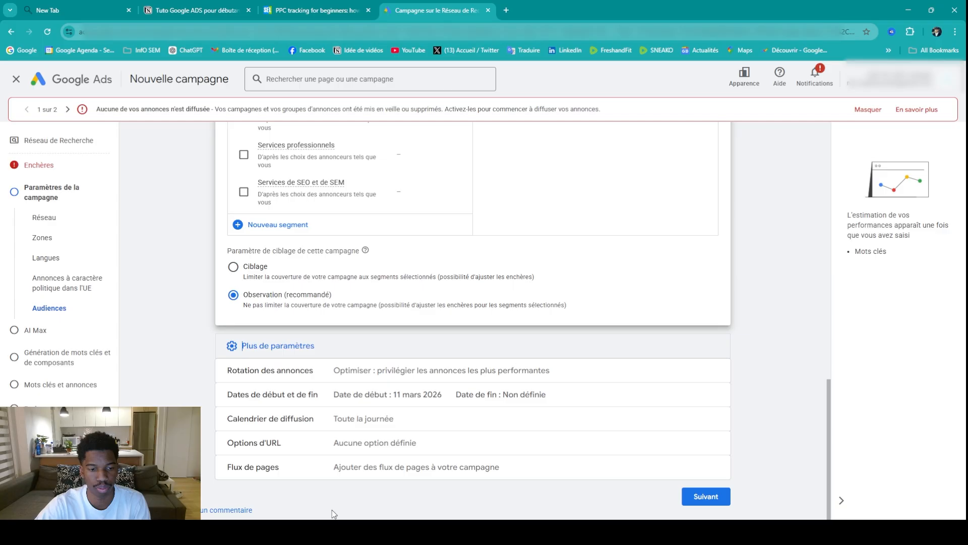
left_click(385, 395)
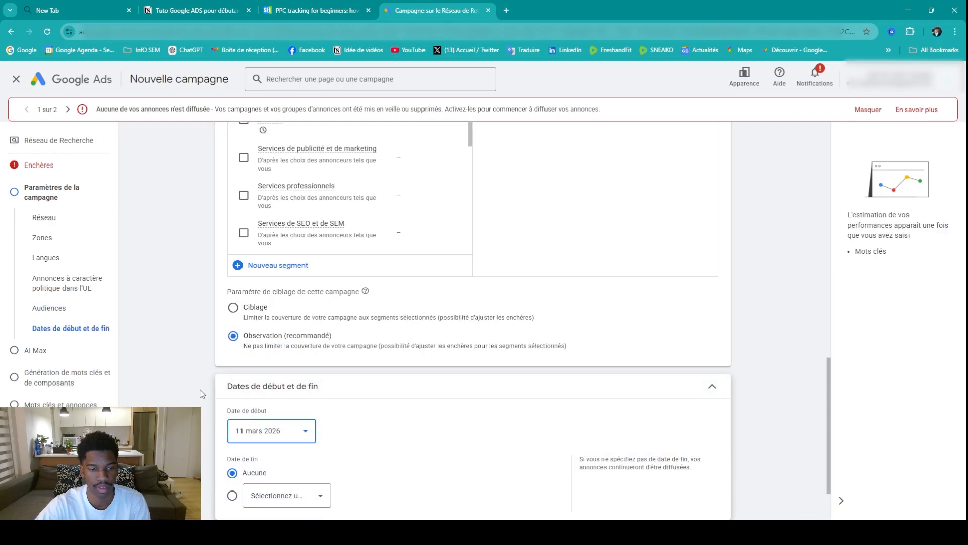
scroll(242, 404, "down", 2)
left_click(626, 317)
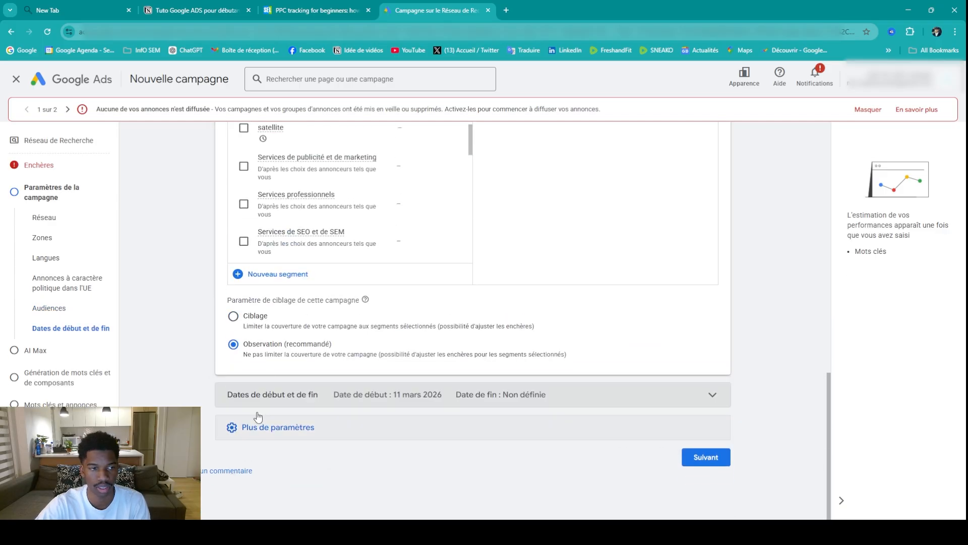
Go to the AI Max stage and examine the brand inclusion and exclusion settings
left_click(39, 352)
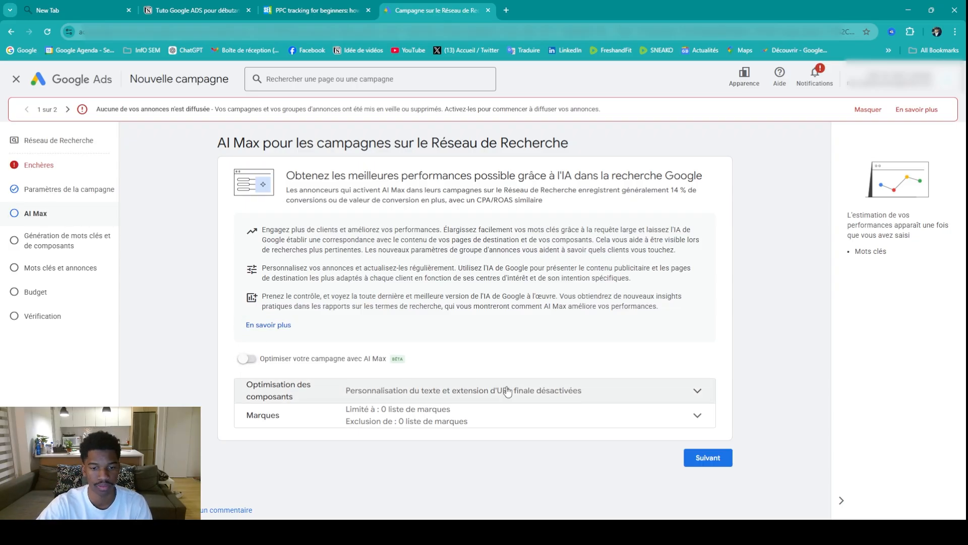
left_click(461, 417)
scroll(376, 323, "down", 3)
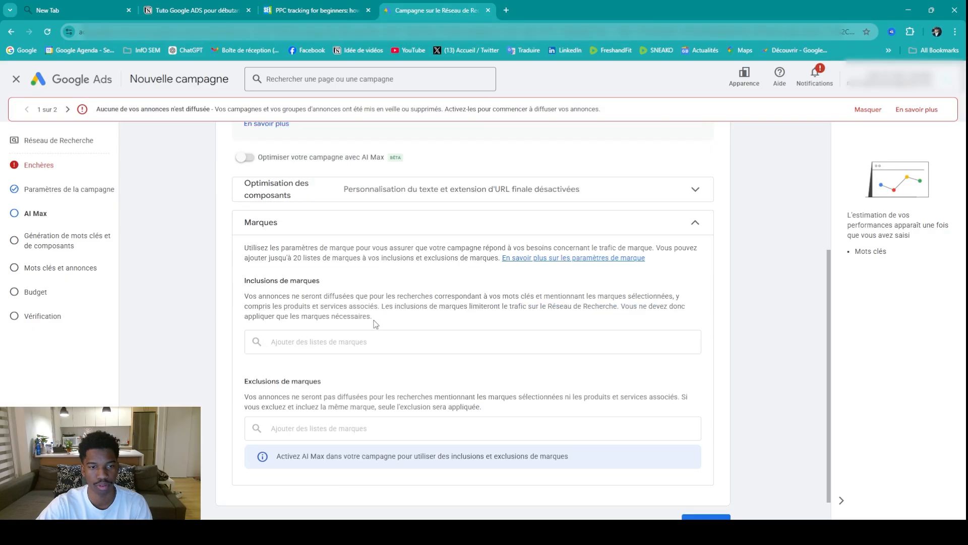
scroll(376, 324, "up", 3)
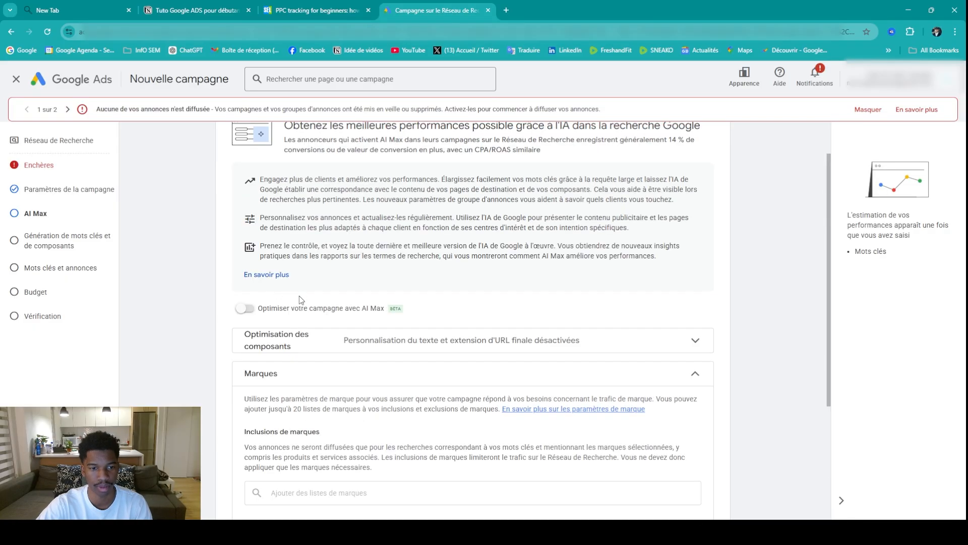
Pass through the keyword and asset generation stage without a final URL and go on to Mots clés et annonces
left_click(42, 244)
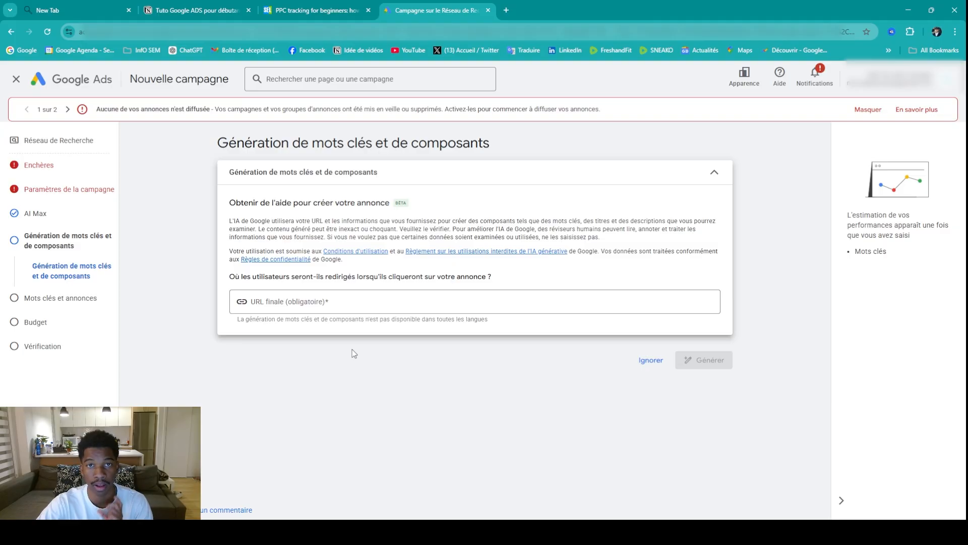
left_click(311, 305)
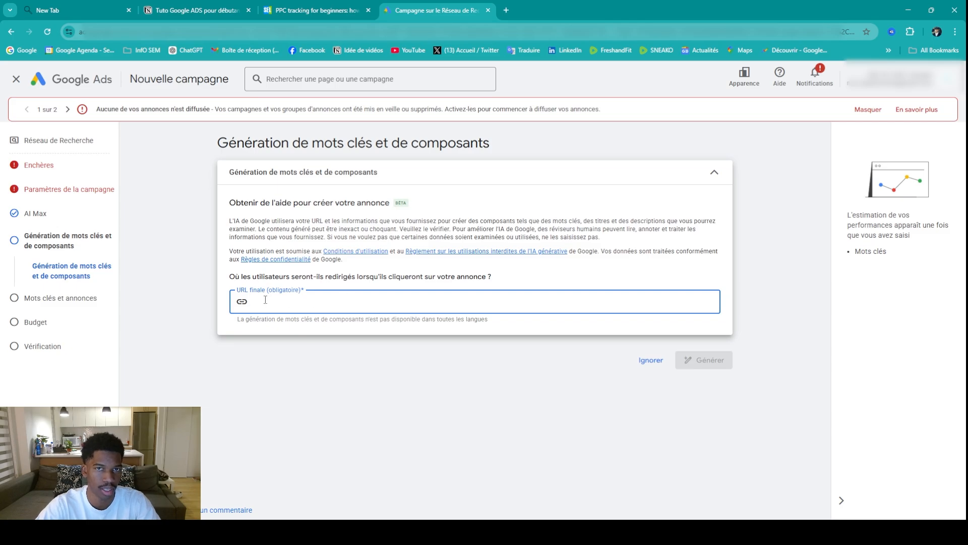
left_click(60, 299)
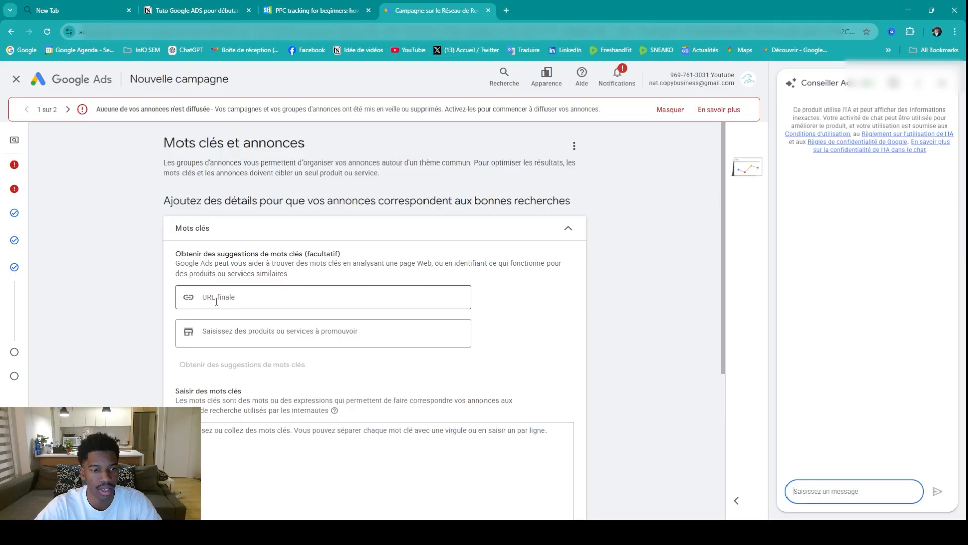
Enter chat as a broad-match keyword in the ad group's keyword list, leaving the keyword suggestion fields empty
scroll(218, 305, "down", 1)
scroll(220, 303, "down", 2)
scroll(224, 231, "up", 3)
left_click(227, 297)
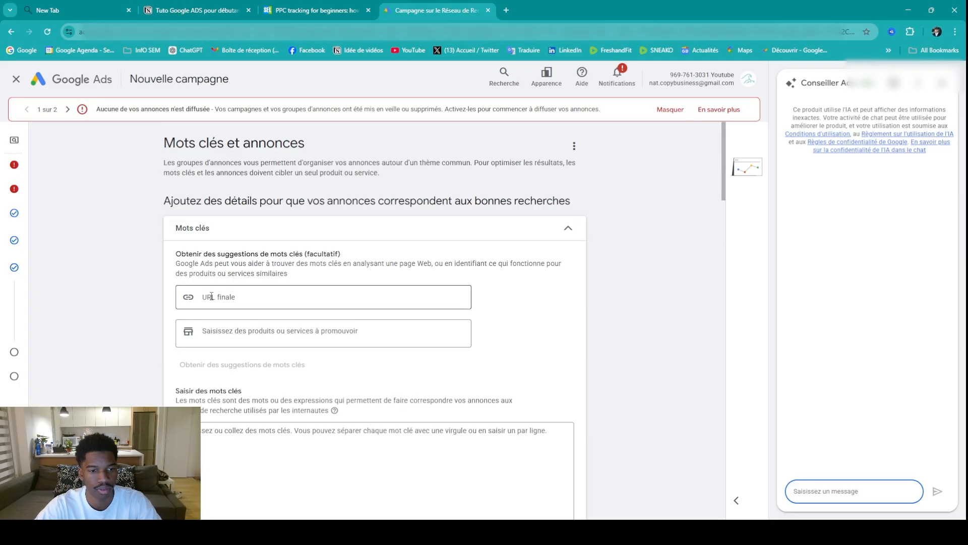
scroll(211, 251, "down", 3)
left_click(263, 356)
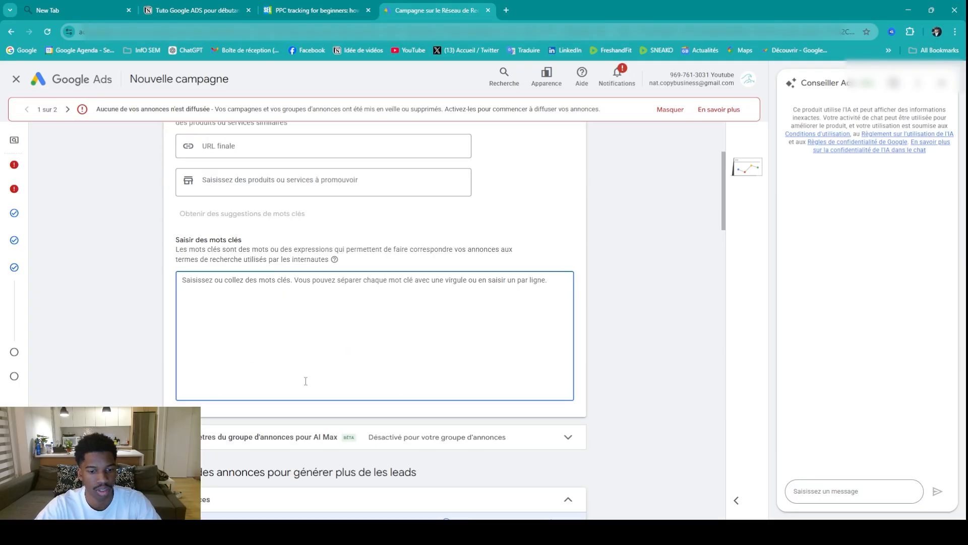
type("chat")
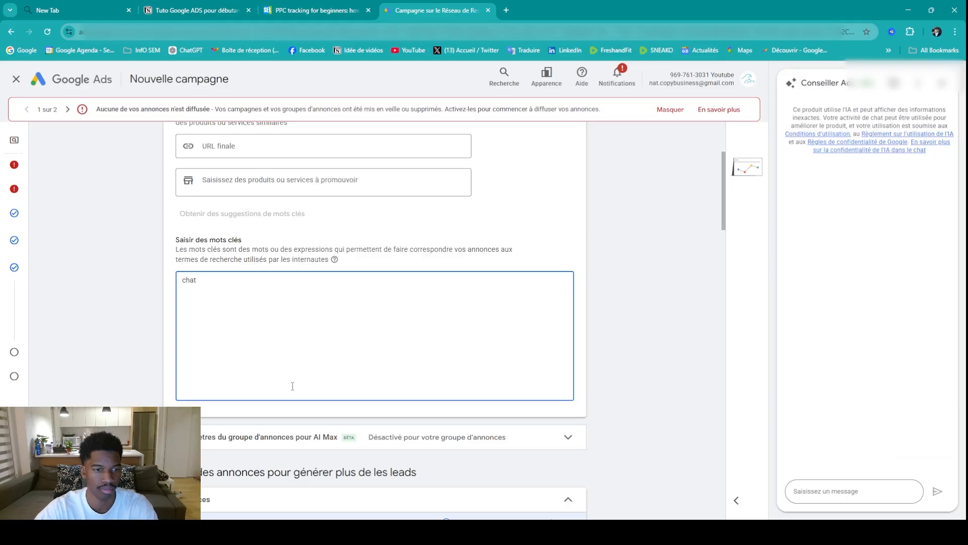
left_click(378, 220)
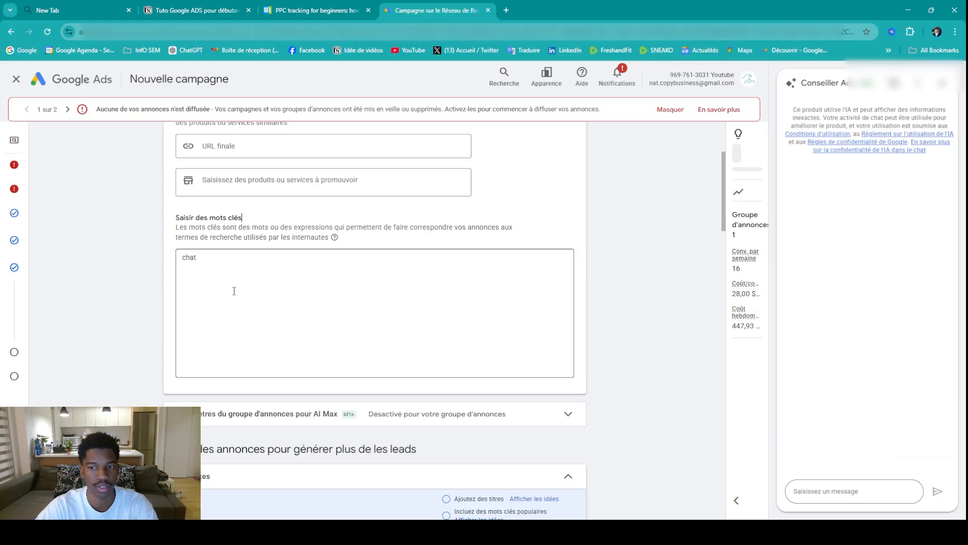
Add the phrase-match keyword "chat" and the exact-match keyword [chat] on separate lines below the first keyword
left_click(209, 270)
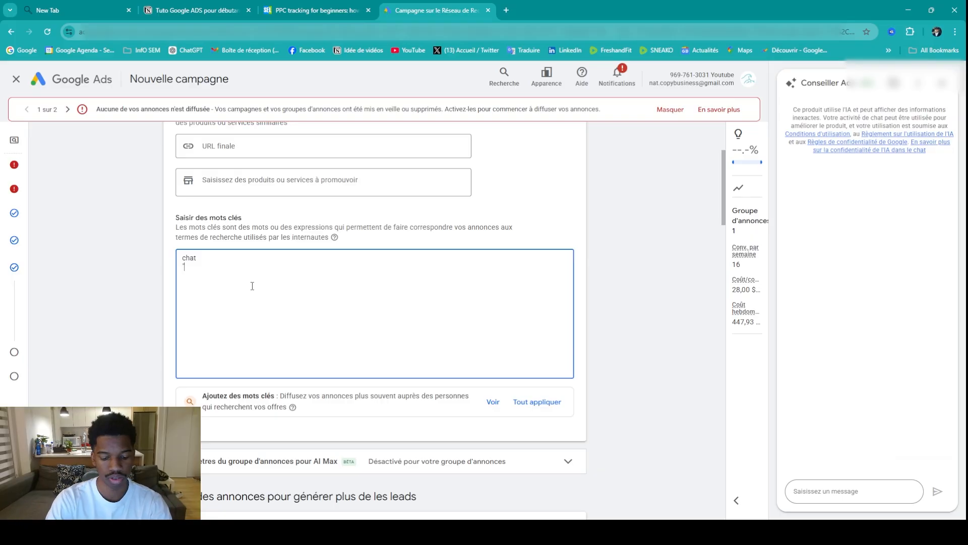
type("\"chat")
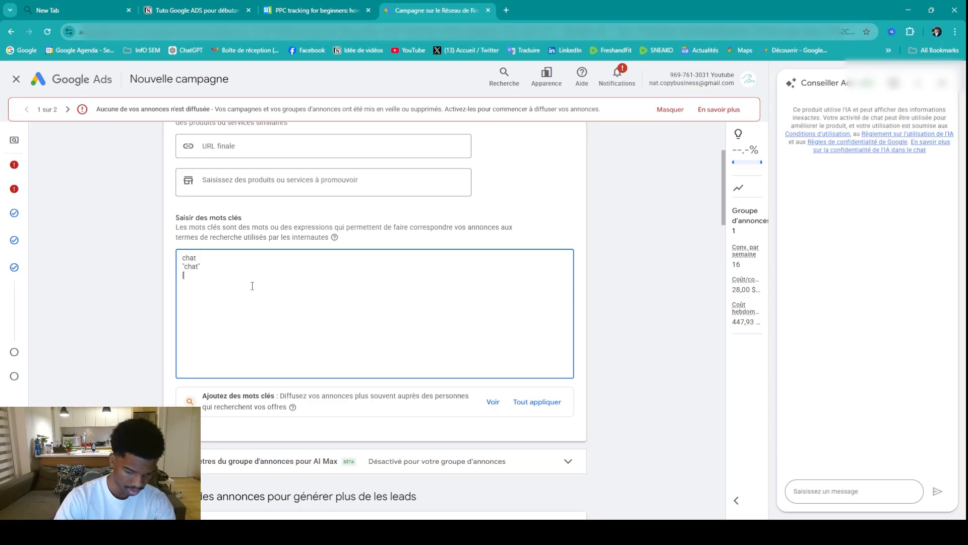
type("[chat]")
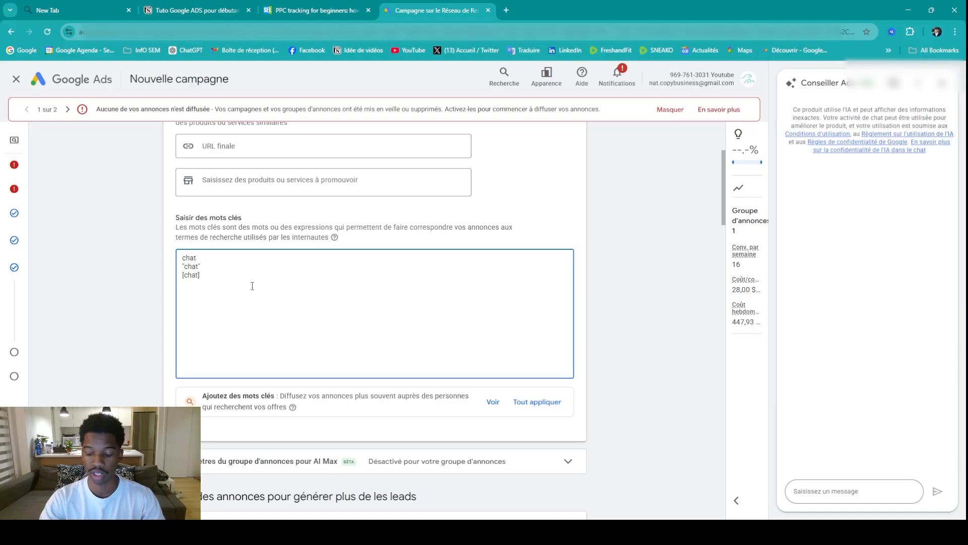
key("Up")
key("Up")
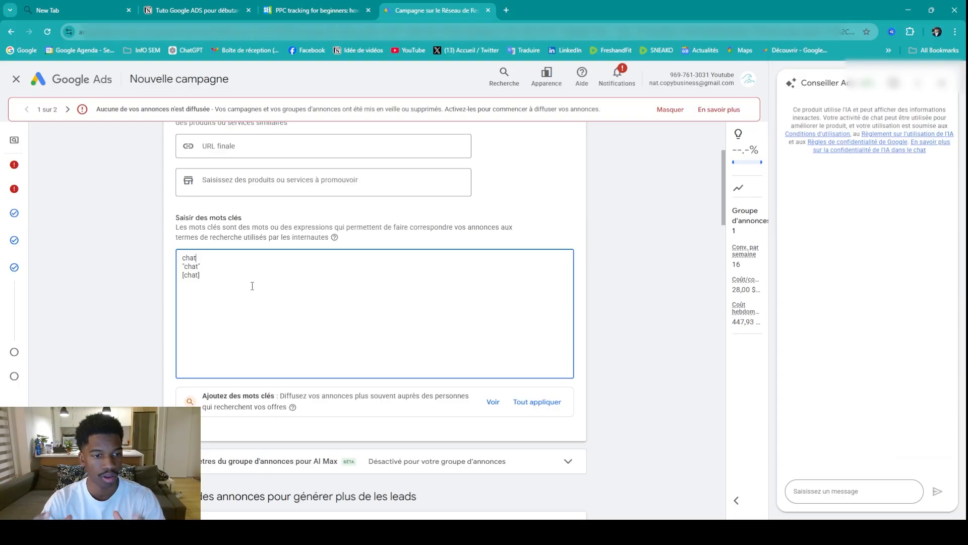
key("Down")
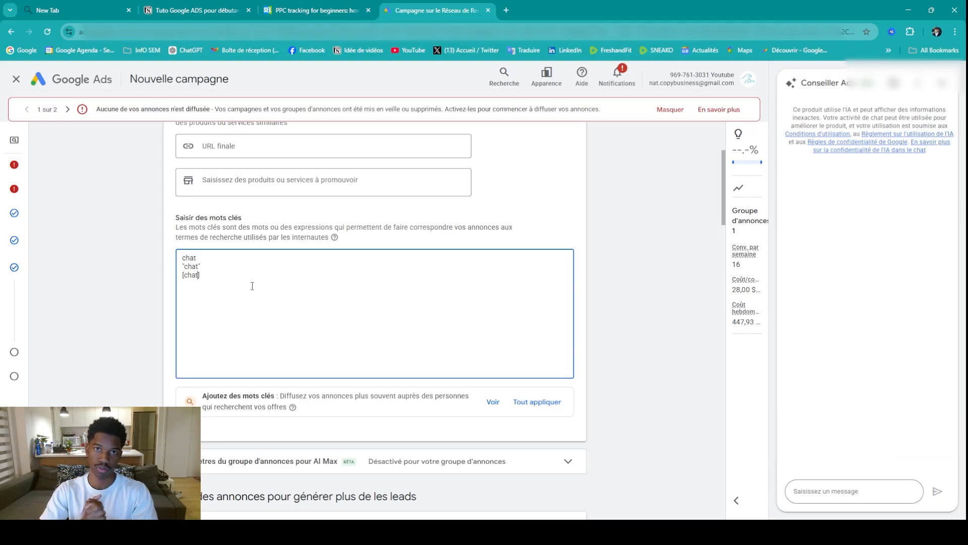
Look over the ad group's AI Max section and the ad creation section below the keywords
scroll(252, 286, "down", 3)
mouse_move(21, 214)
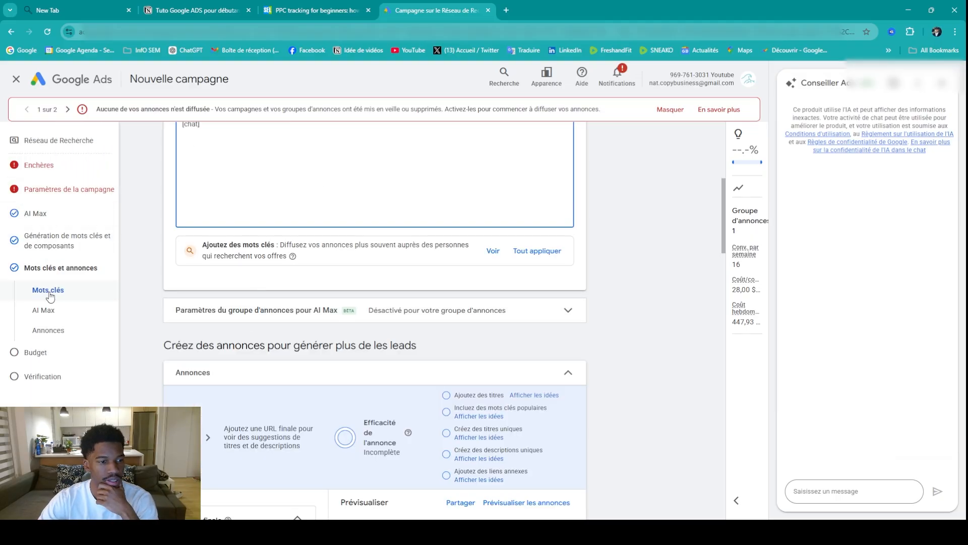
left_click(44, 310)
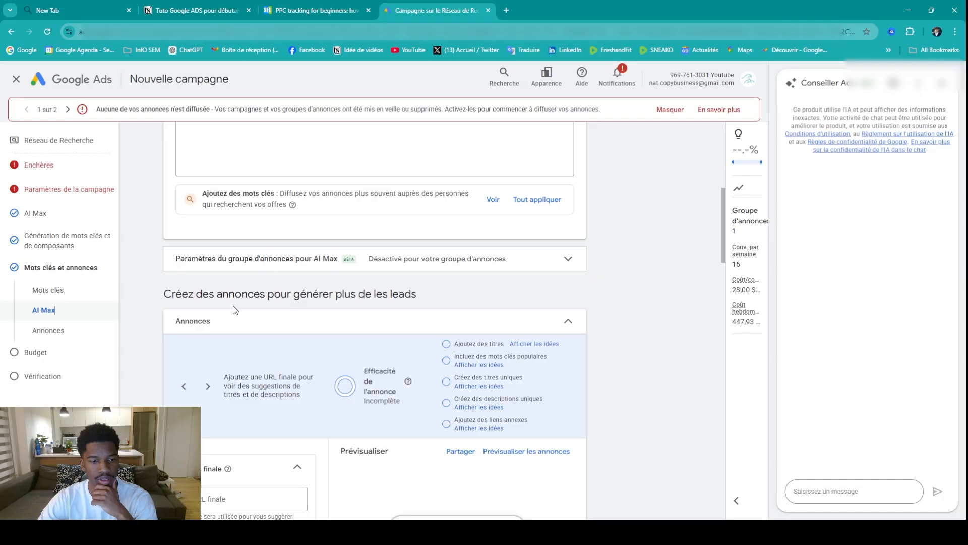
scroll(235, 310, "down", 1)
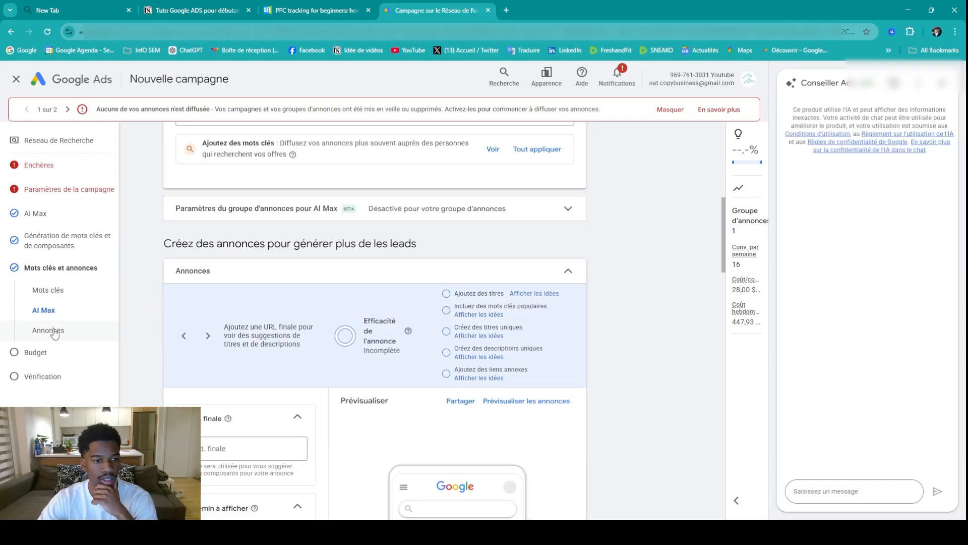
left_click(54, 333)
scroll(304, 261, "up", 4)
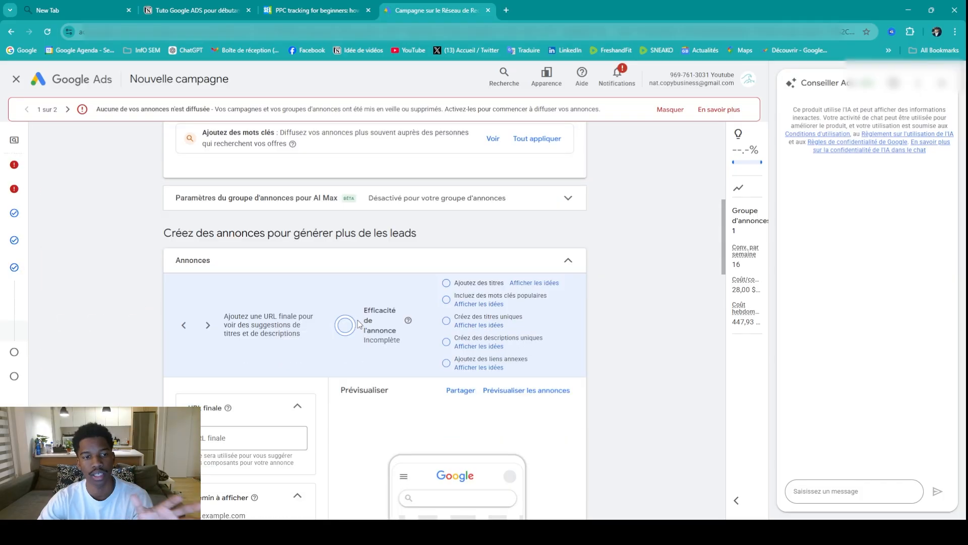
Check the title ideas offered in the ad strength checklist and close them without adding any title
scroll(360, 324, "down", 6)
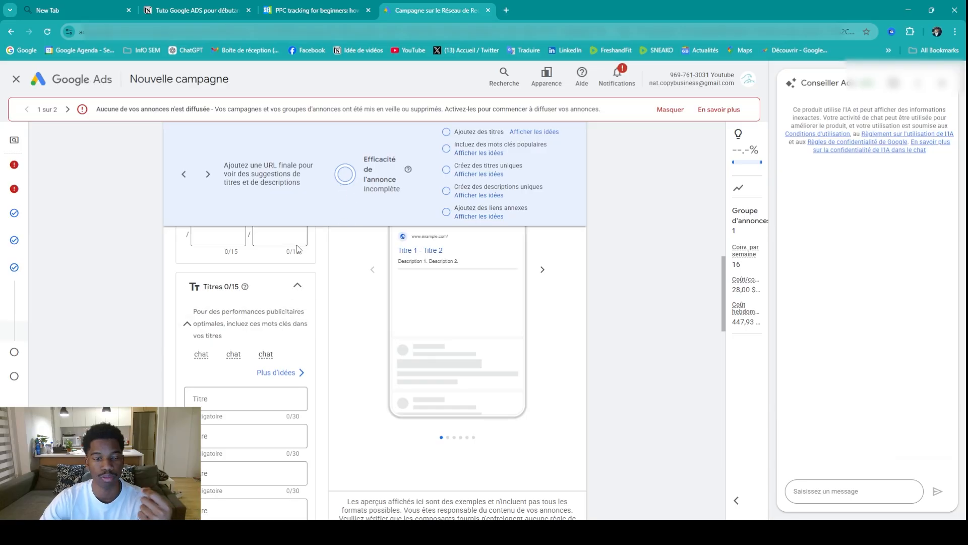
scroll(268, 279, "up", 1)
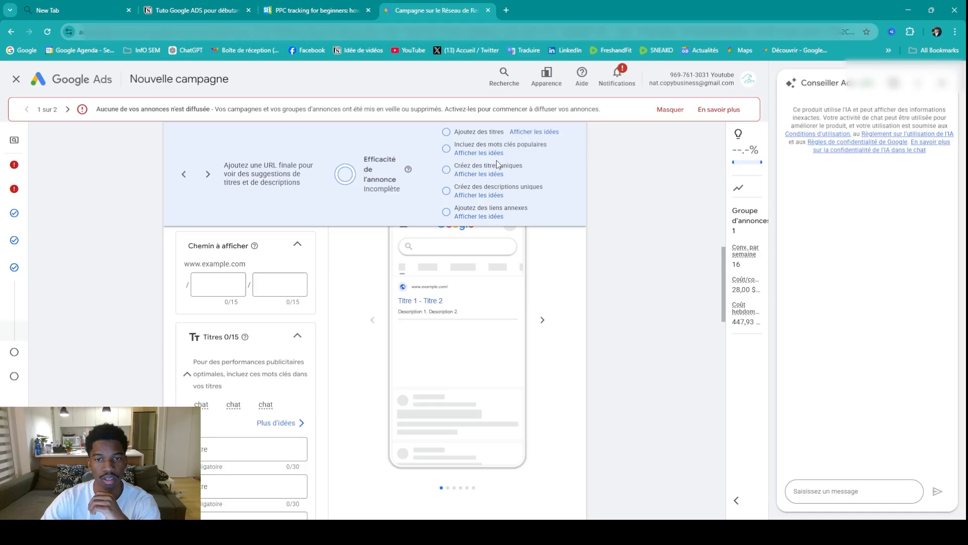
left_click(542, 133)
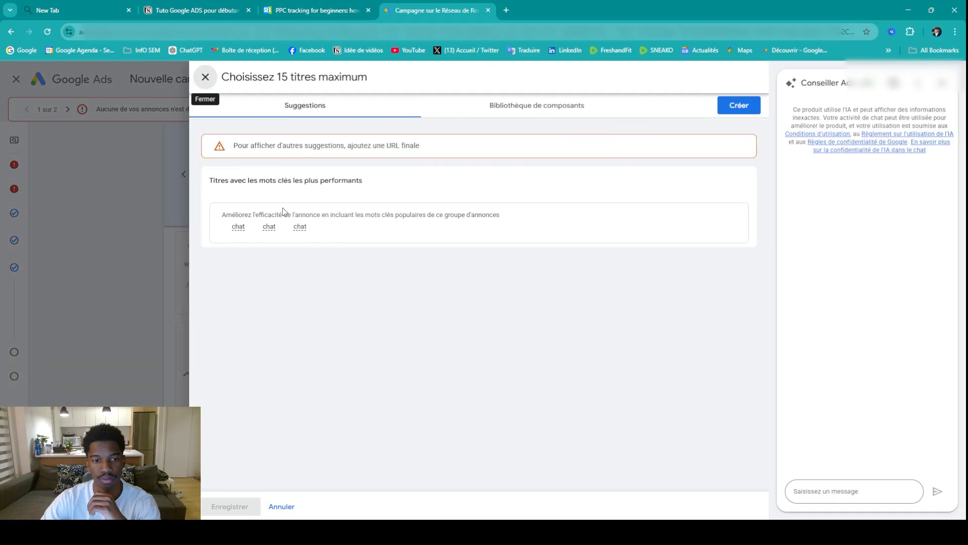
left_click(205, 77)
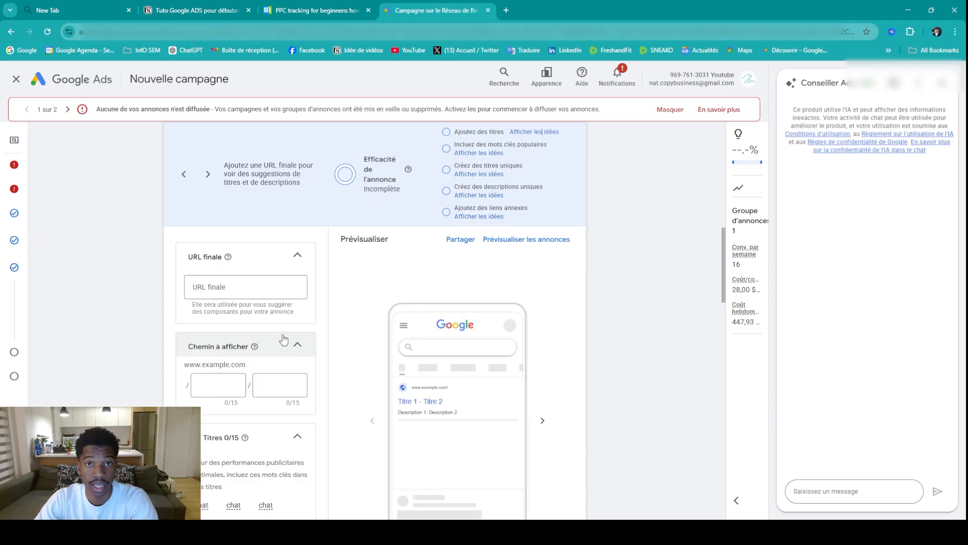
Look over the ad group's keyword list and the ad's final URL, display path, title and description fields
scroll(284, 339, "up", 10)
scroll(242, 312, "down", 2)
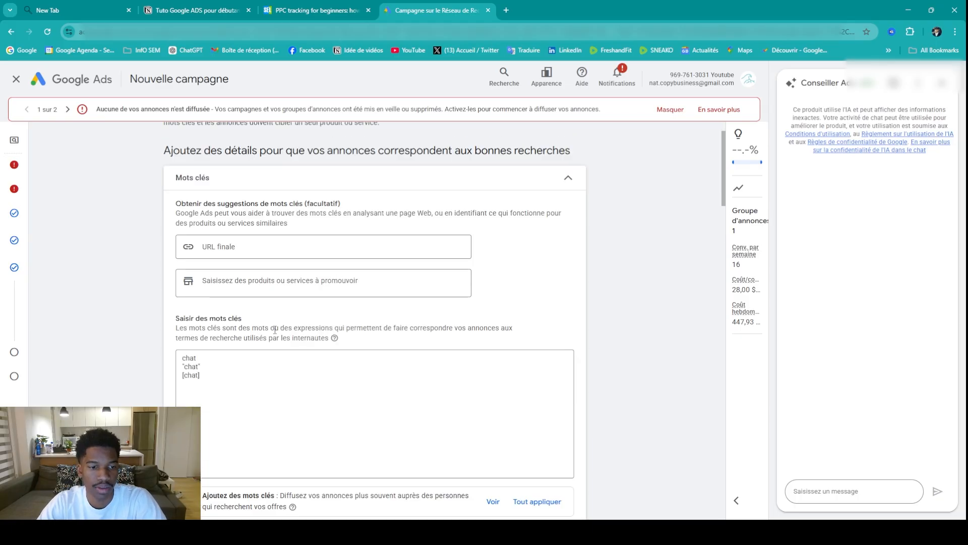
scroll(237, 283, "down", 10)
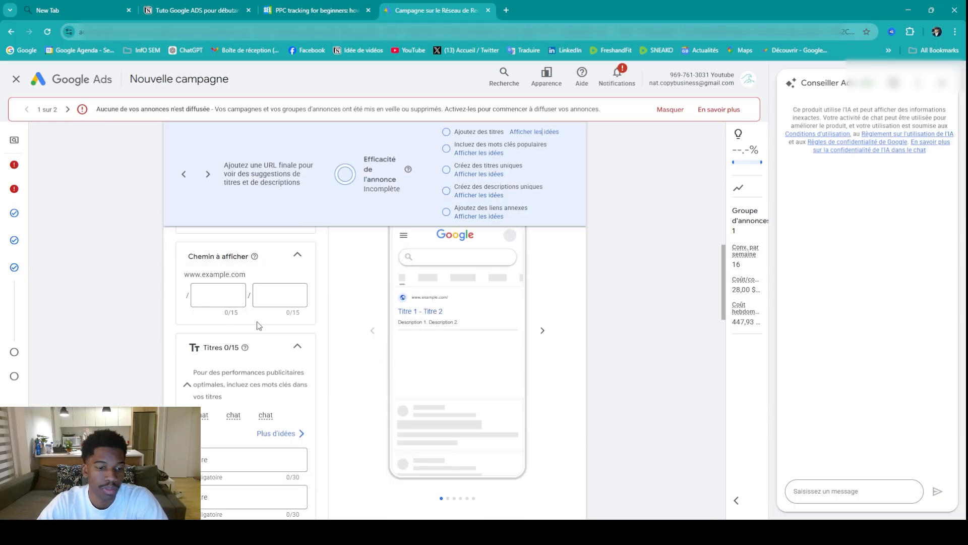
scroll(270, 327, "up", 2)
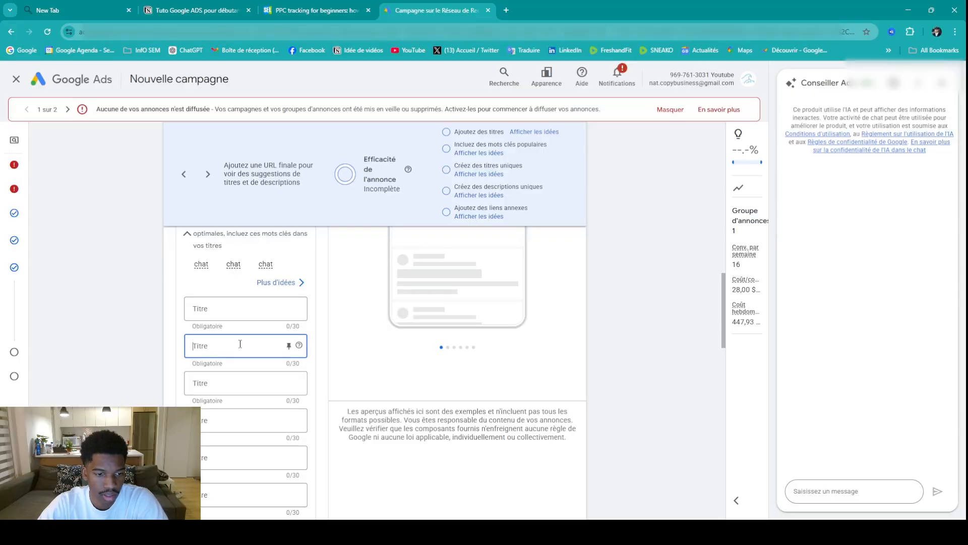
scroll(235, 421, "down", 4)
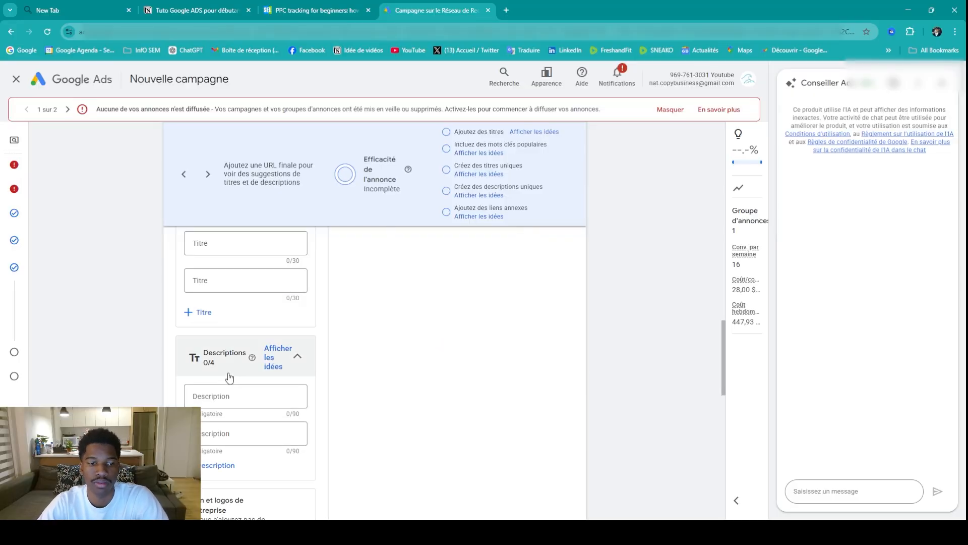
scroll(231, 382, "down", 3)
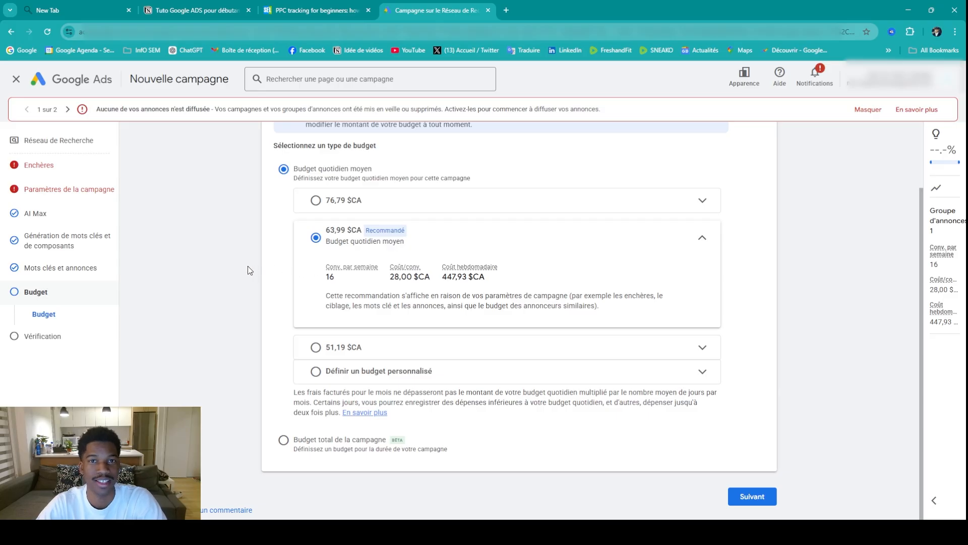
Define a custom average daily budget of 10 $CA for the campaign and go on to Vérification
left_click(315, 201)
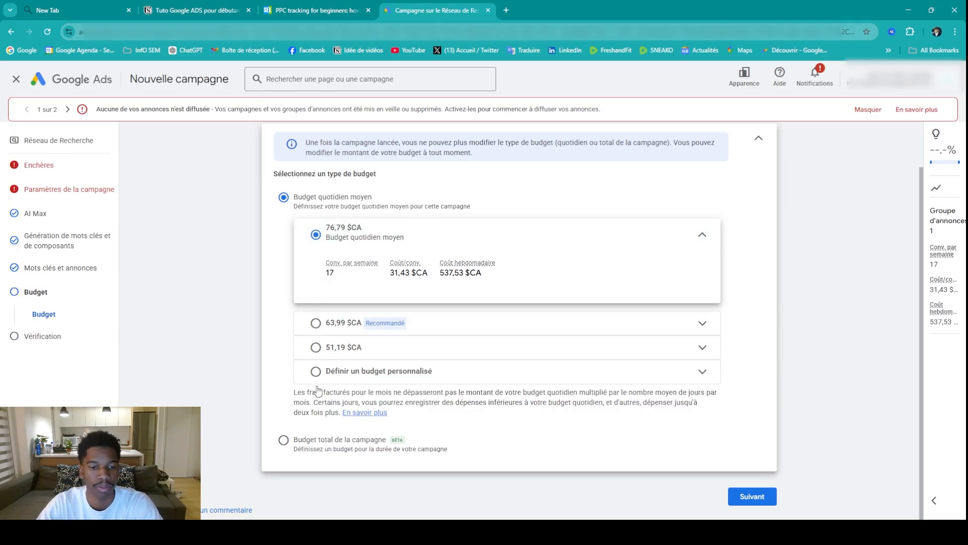
left_click(316, 371)
left_click(368, 358)
double_click(368, 358)
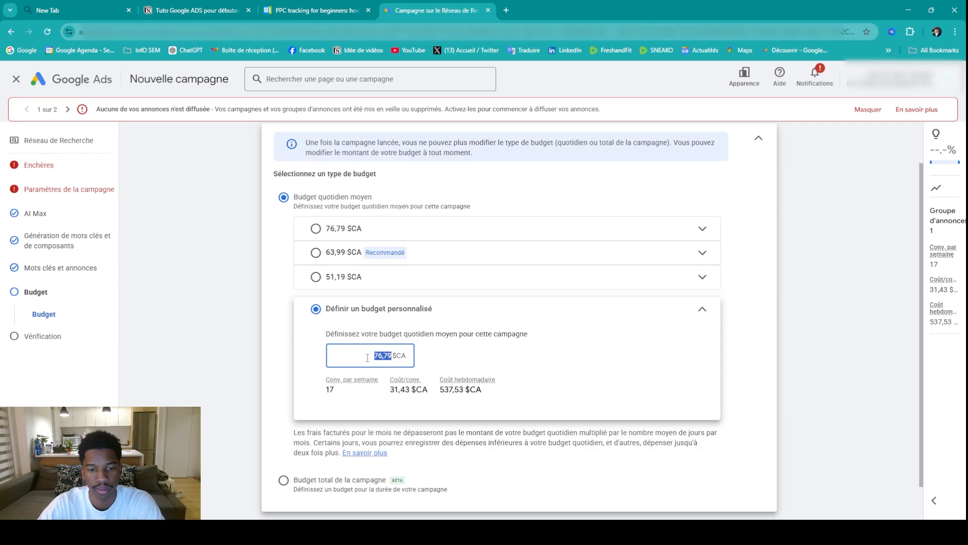
type("10")
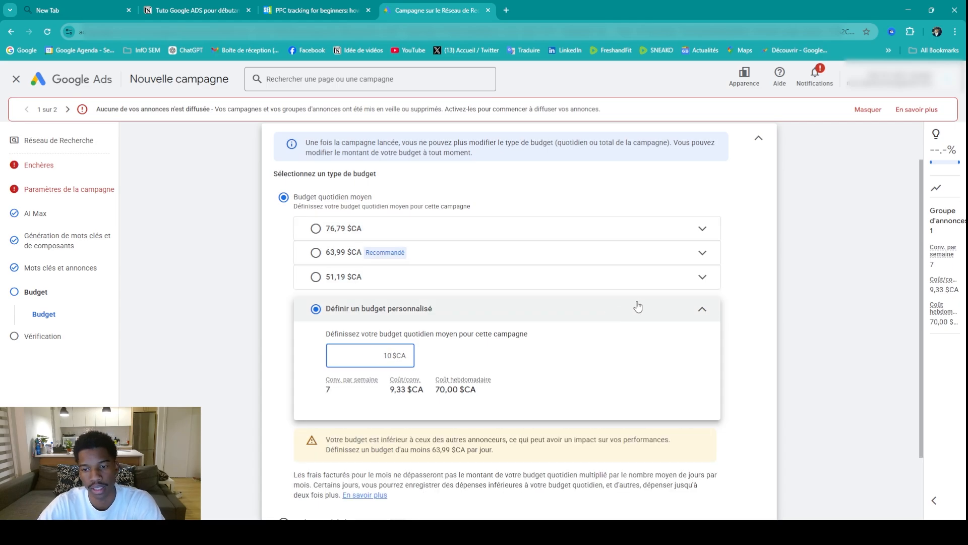
left_click(689, 311)
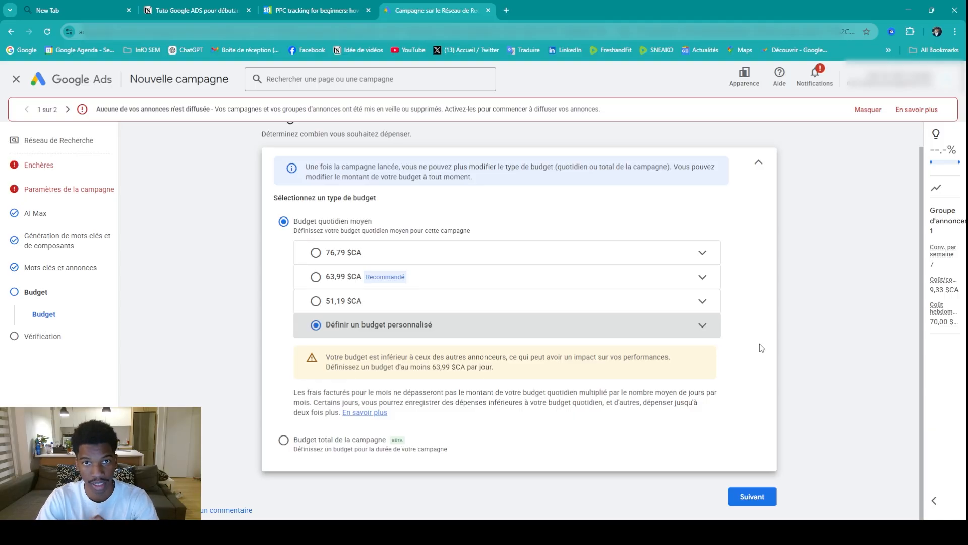
left_click(32, 338)
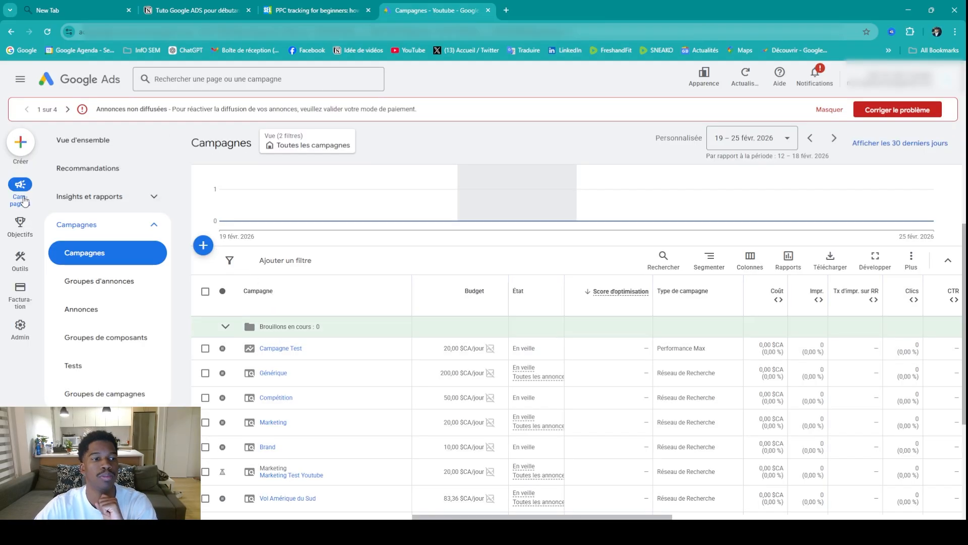
Open the Outil de planification des mots clés and start finding new keywords
mouse_move(20, 260)
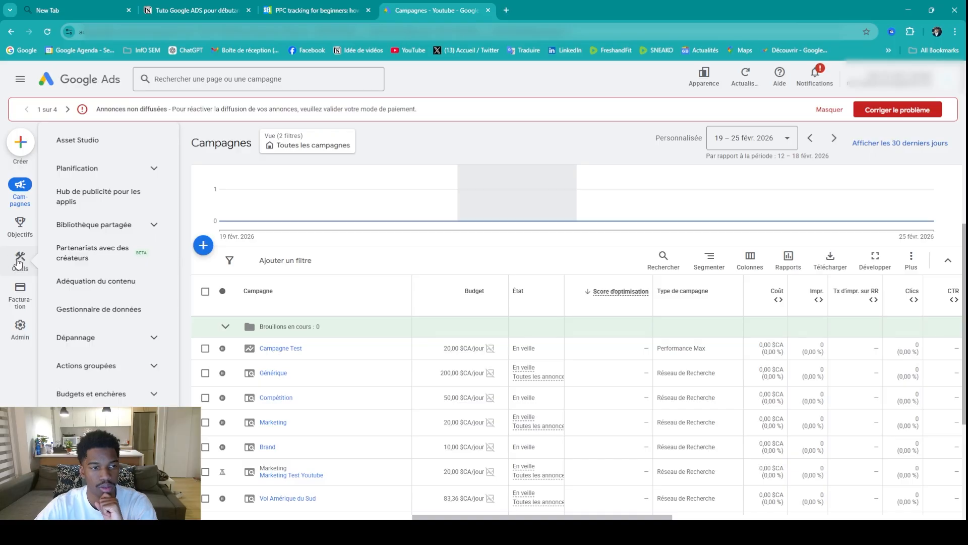
left_click(98, 169)
left_click(100, 200)
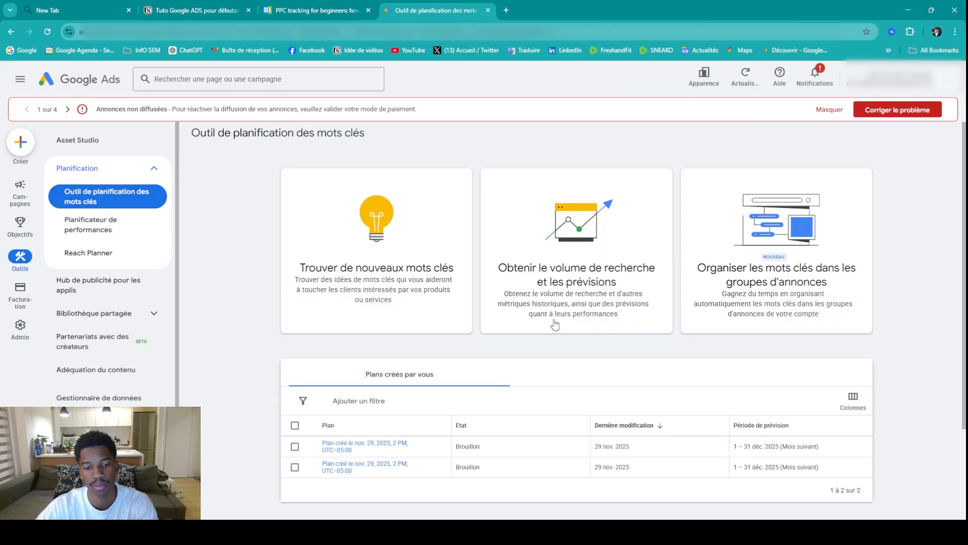
left_click(422, 306)
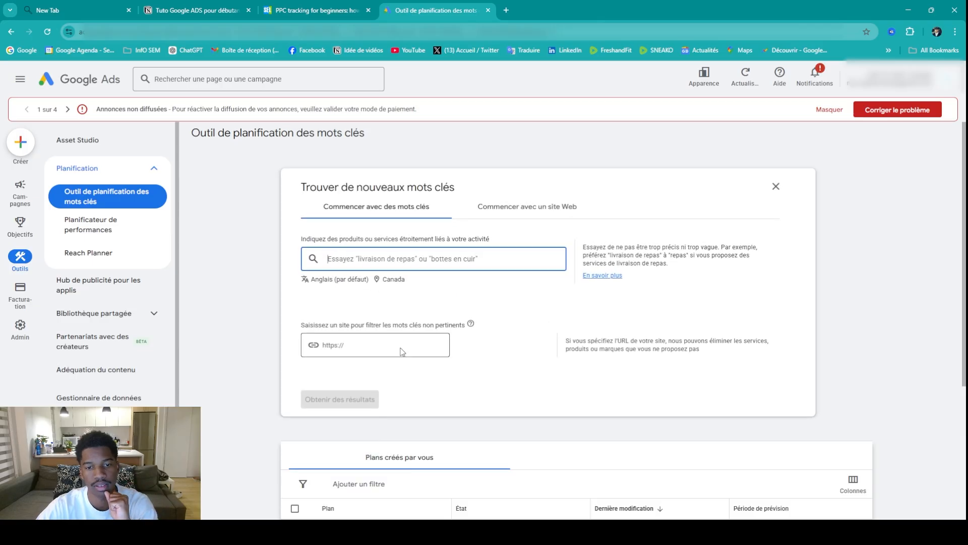
Get keyword ideas for livraison and boutique, leaving the website filter empty
left_click(328, 348)
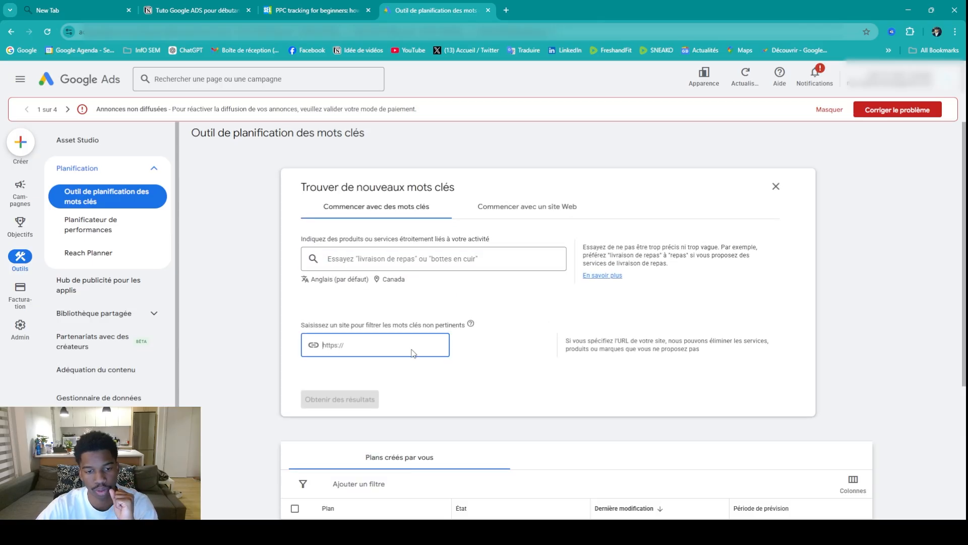
left_click(373, 268)
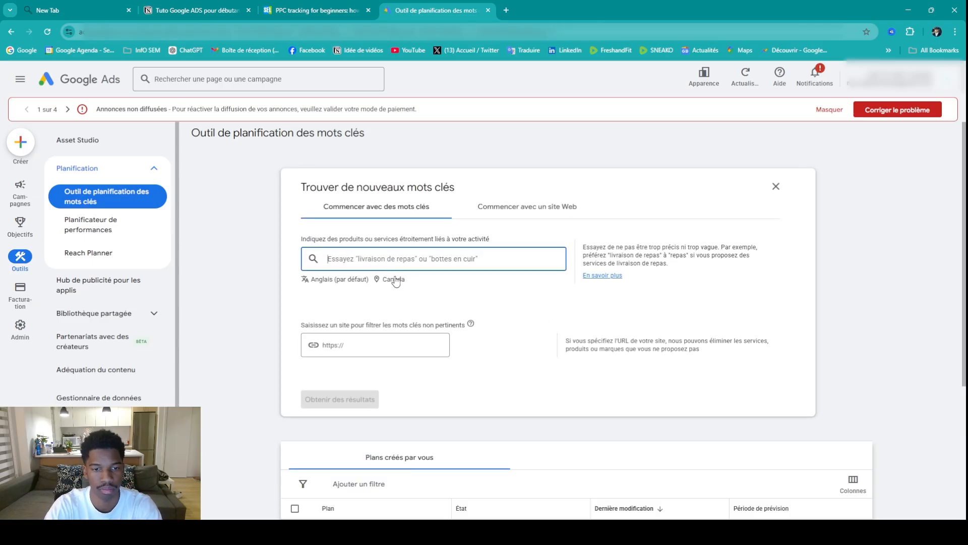
type("livrai")
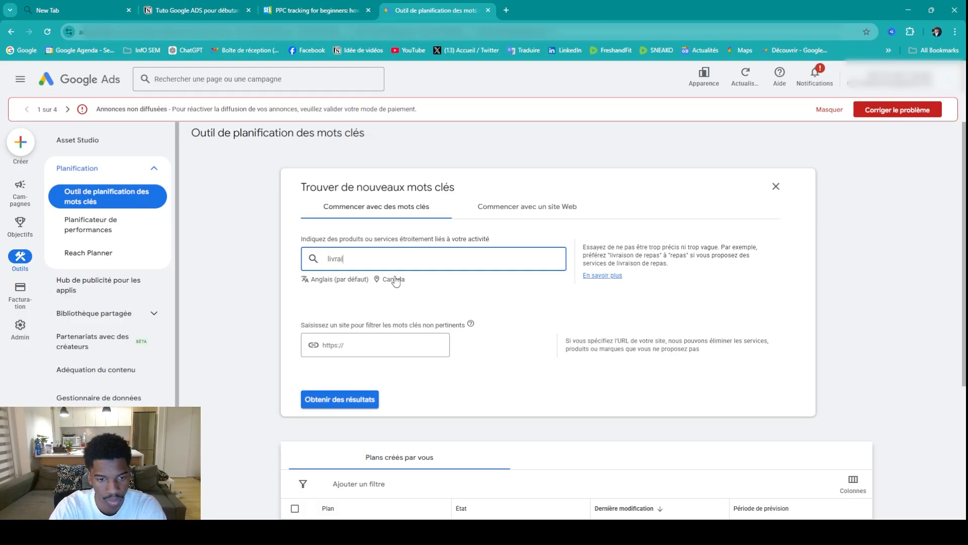
type("son")
key("Return")
type("boutiquer")
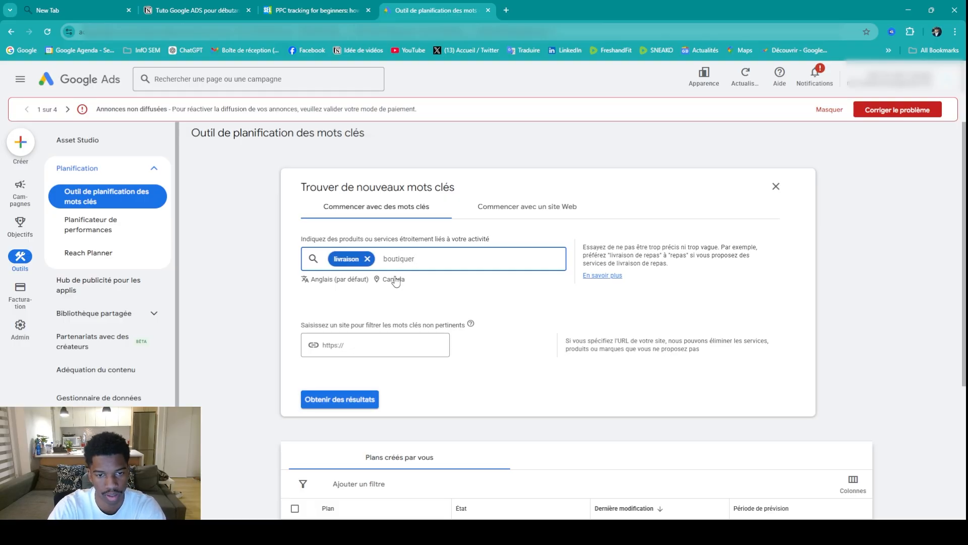
key("BackSpace")
key("Return")
left_click(347, 400)
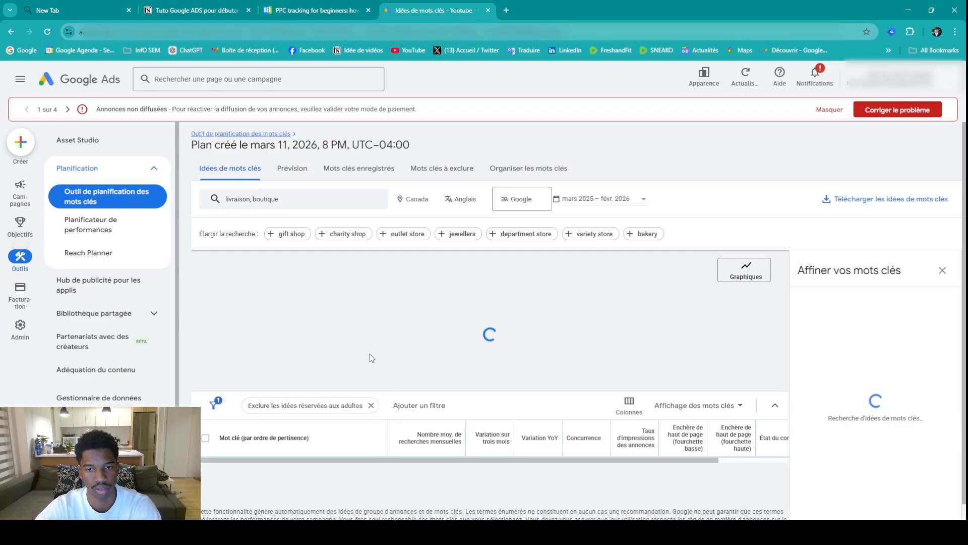
Check the date range choices for the keyword ideas and the actions available for the livraison keyword
left_click(600, 199)
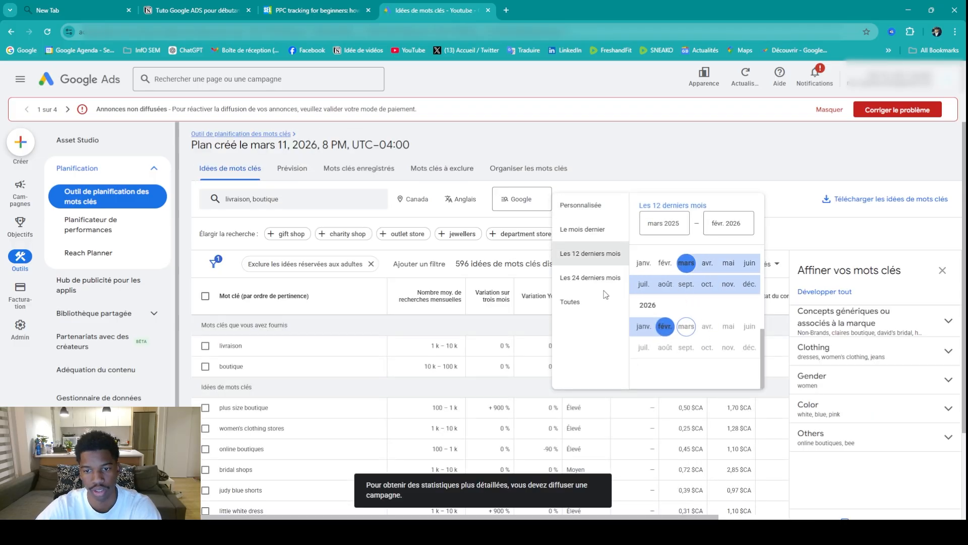
left_click(379, 333)
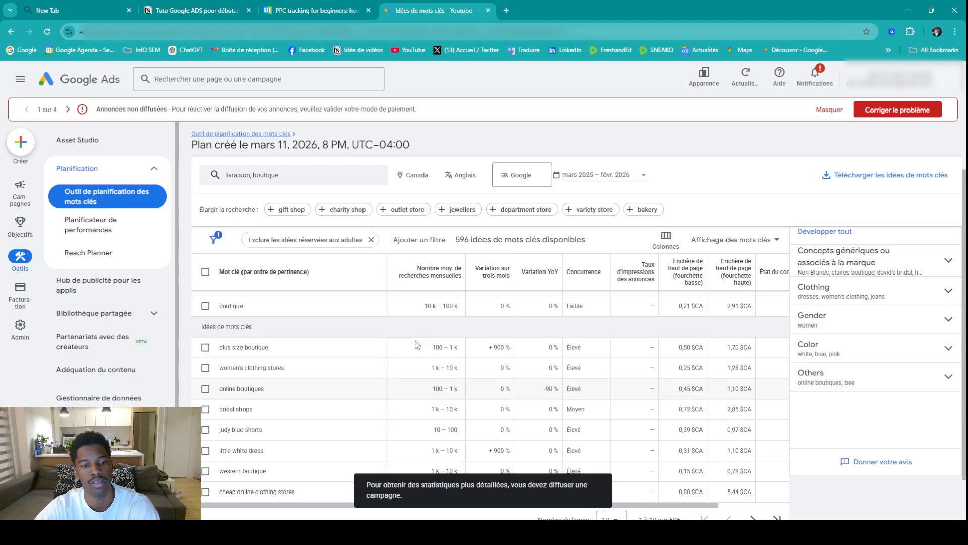
left_click(205, 346)
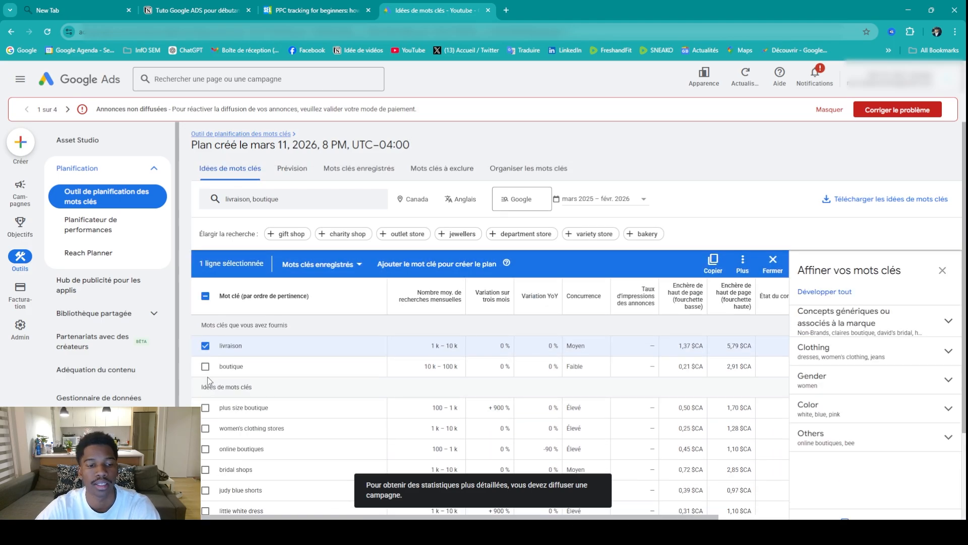
left_click(205, 345)
scroll(225, 363, "down", 1)
scroll(225, 362, "up", 1)
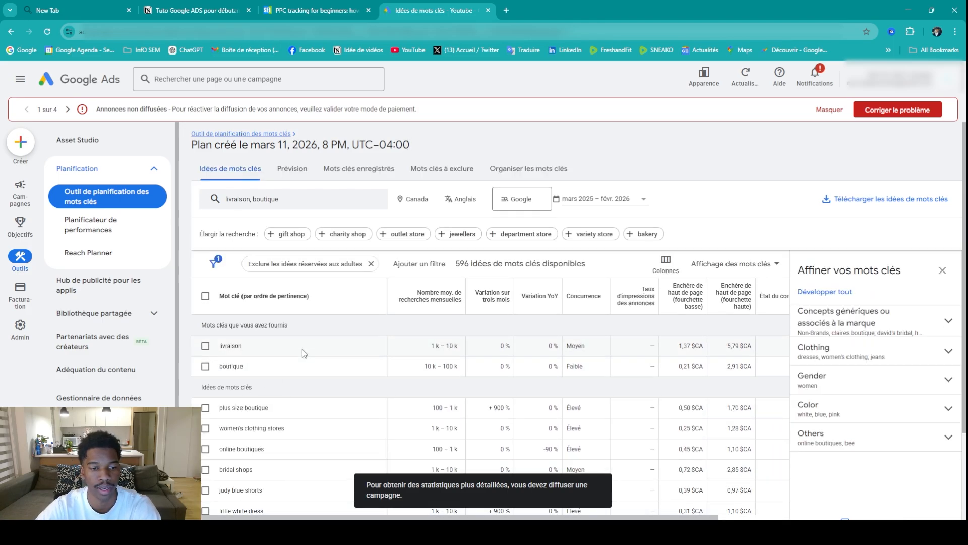
Examine the average monthly search ranges of the keyword ideas, including those for plus size boutique and livraison
scroll(273, 379, "down", 1)
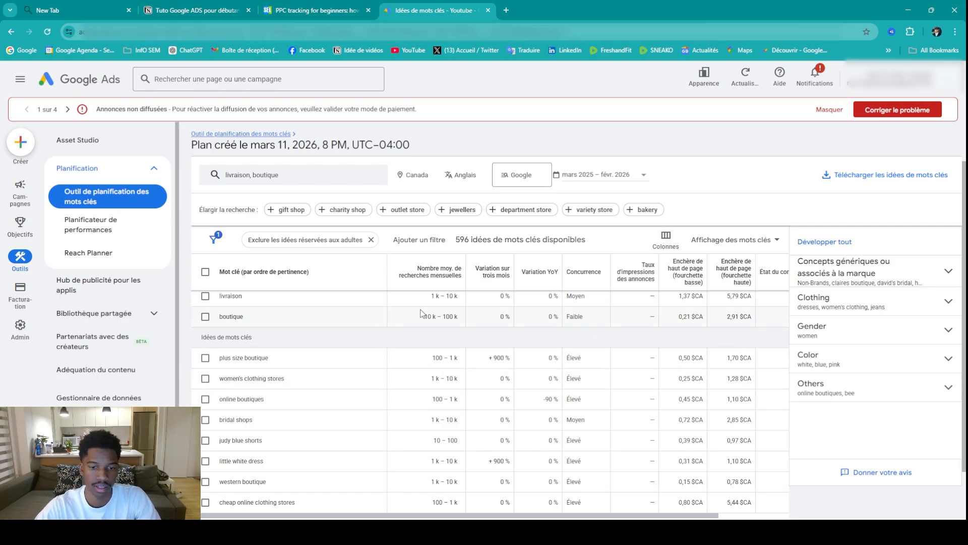
scroll(434, 391, "down", 1)
scroll(421, 403, "up", 1)
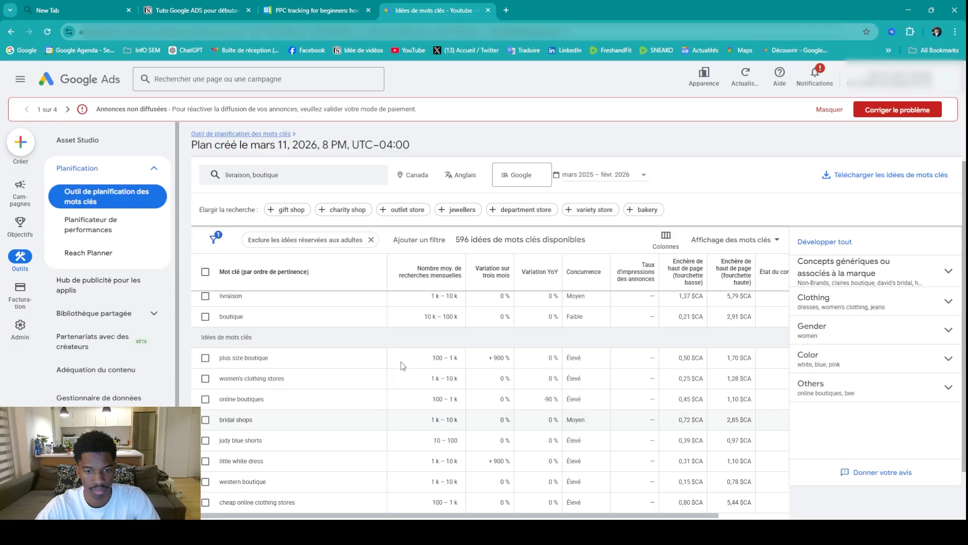
double_click(442, 358)
double_click(452, 358)
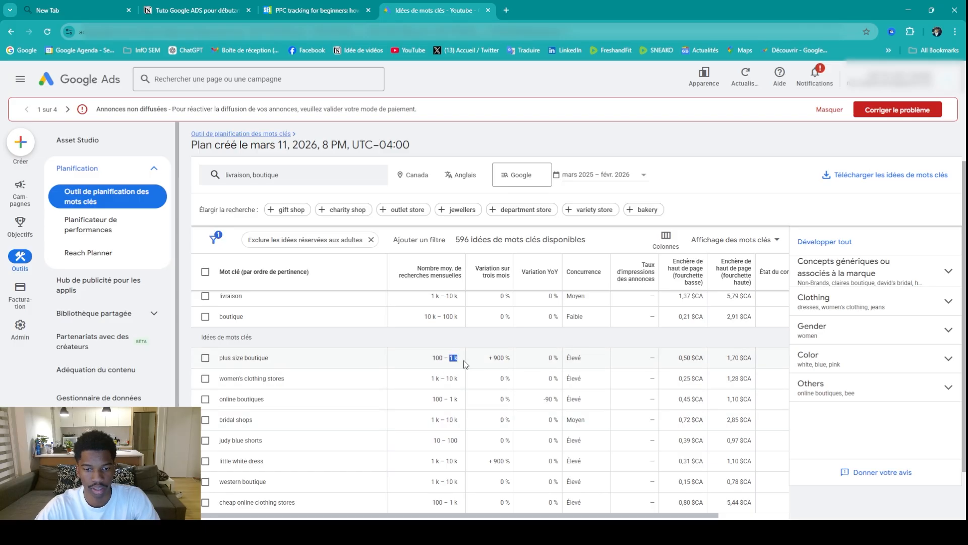
triple_click(439, 358)
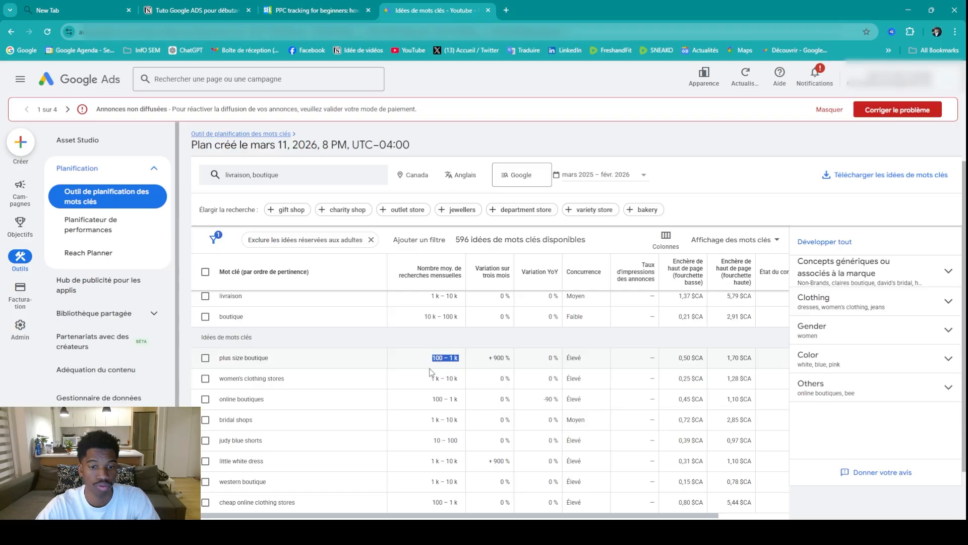
scroll(429, 379, "up", 1)
left_click(439, 346)
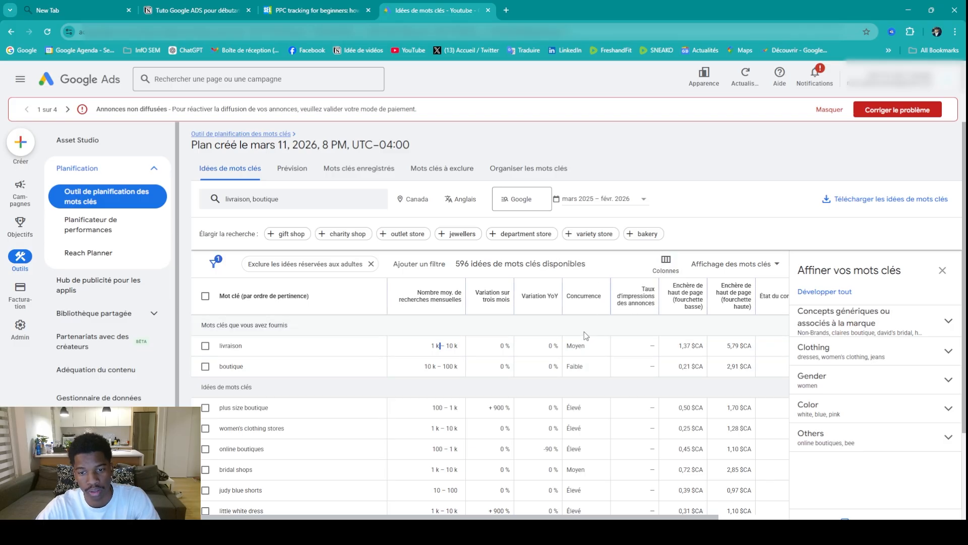
Examine the keywords' competition levels and their low and high top-of-page bid estimates
double_click(580, 367)
scroll(583, 371, "down", 2)
double_click(575, 390)
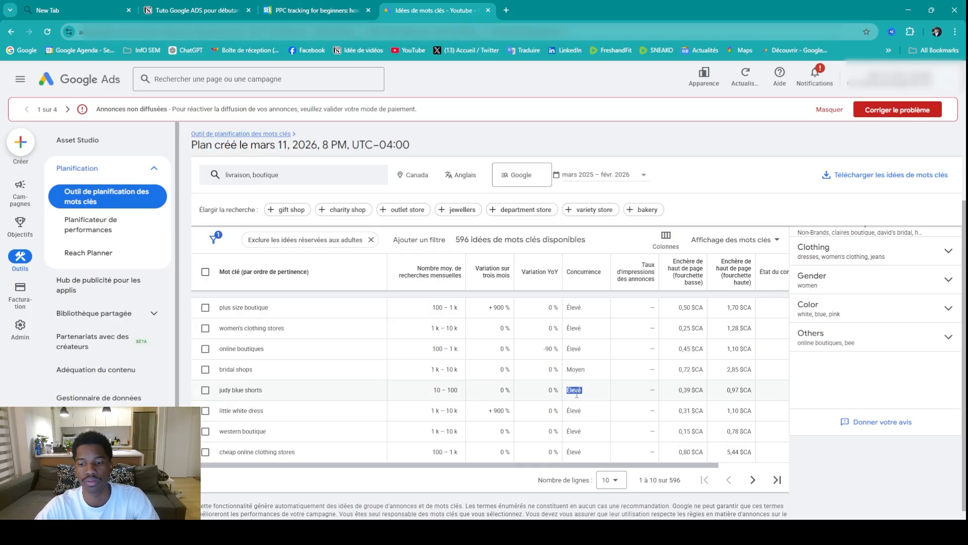
scroll(729, 418, "up", 1)
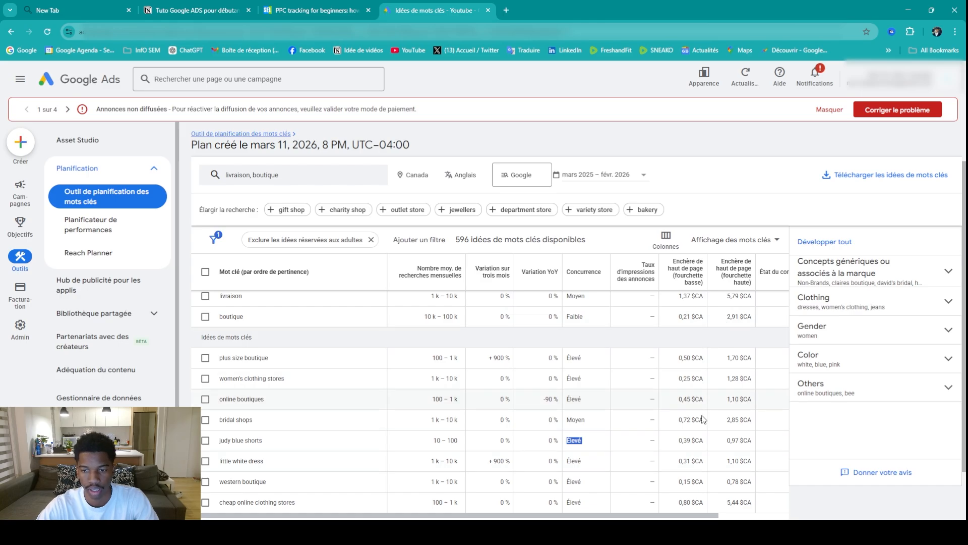
double_click(685, 358)
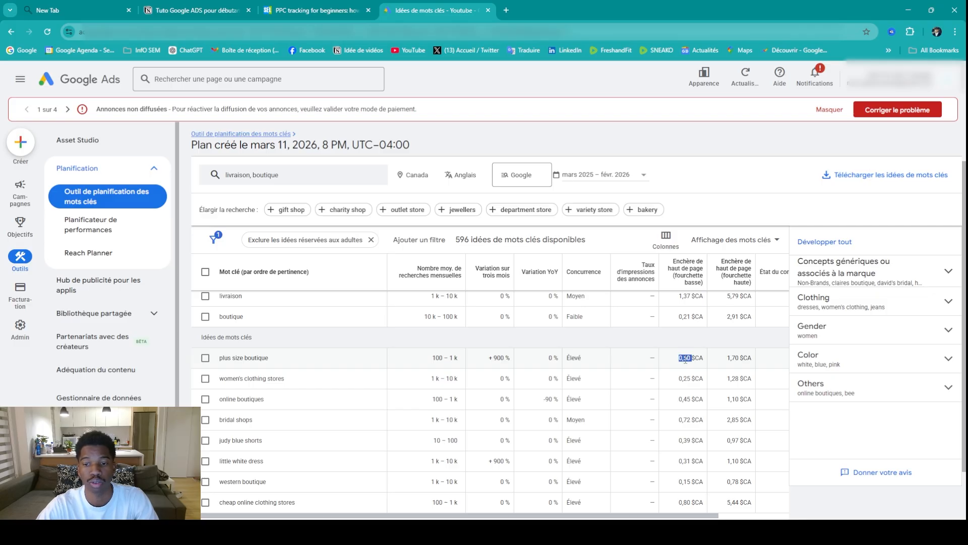
left_click(734, 357)
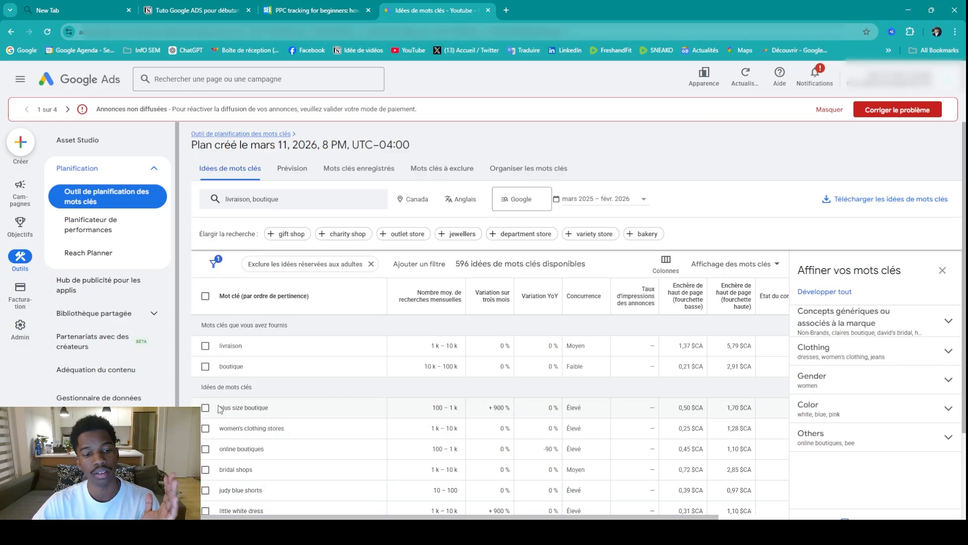
Select the plus size boutique keyword idea and read the definition of average monthly searches
left_click(206, 408)
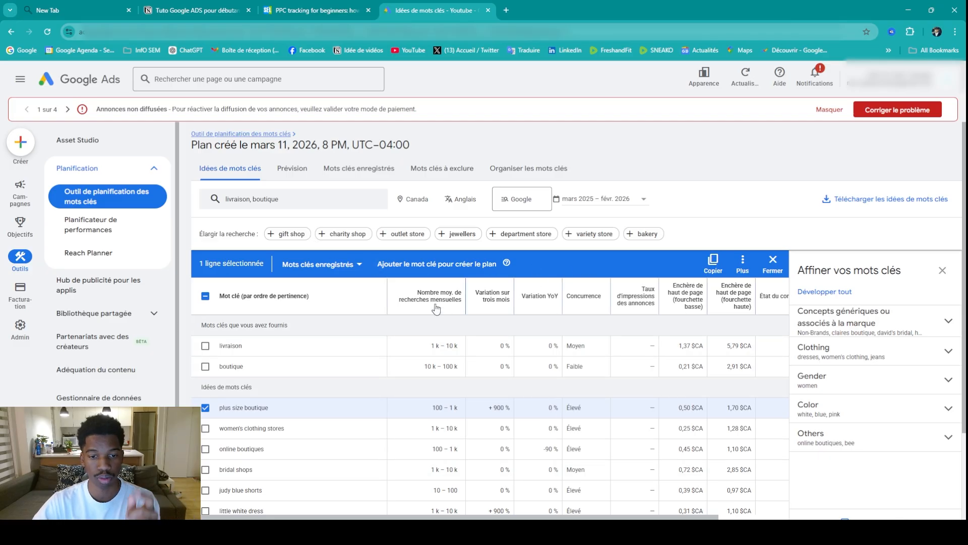
mouse_move(422, 301)
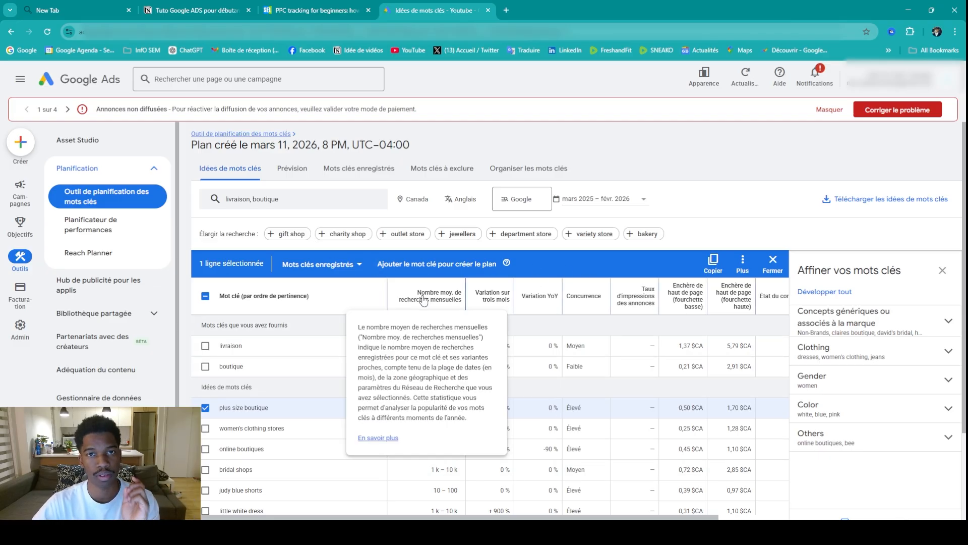
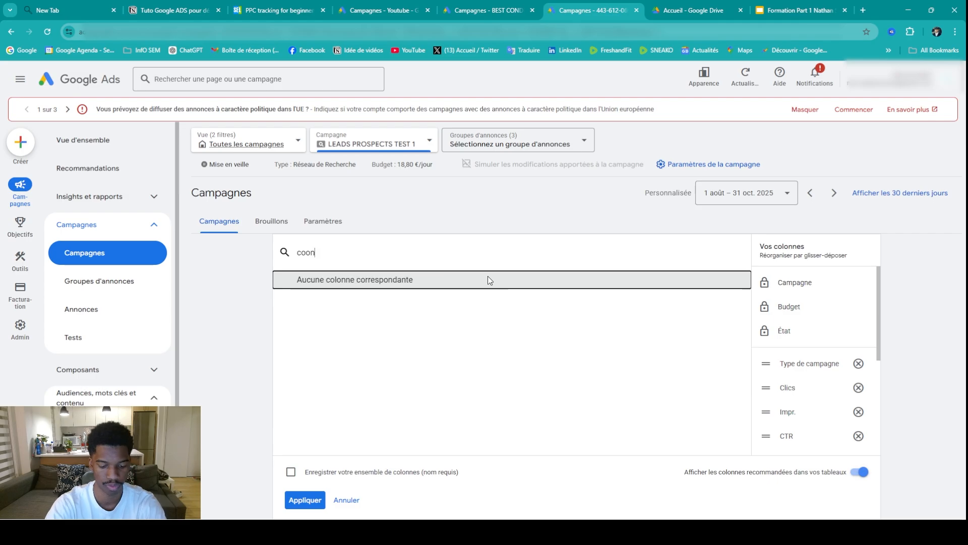
Add the Coût/conv. column to the campaign table of LEADS PROSPECTS TEST 1 and apply the column selection
key("BackSpace")
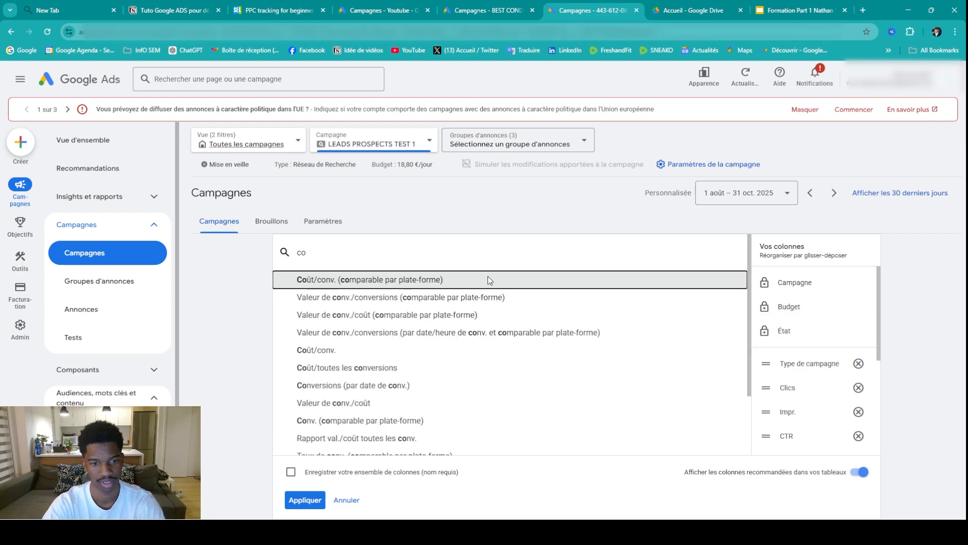
type("nv")
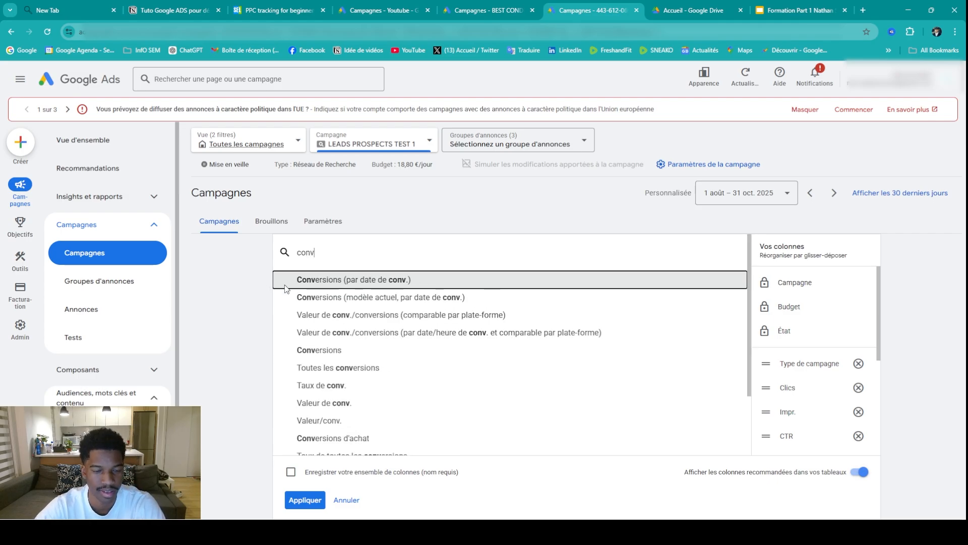
scroll(321, 319, "down", 1)
scroll(312, 348, "down", 1)
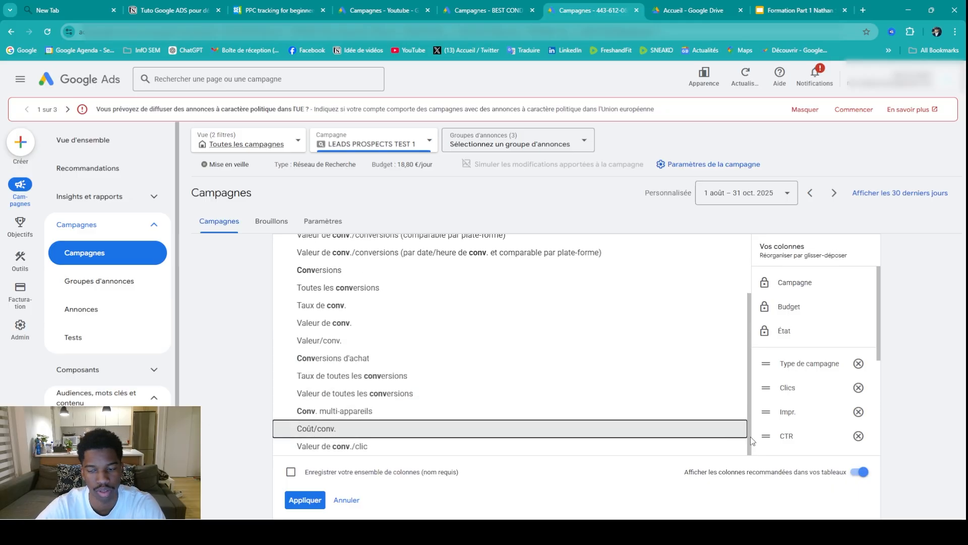
left_click(323, 430)
left_click(304, 500)
scroll(893, 342, "down", 1)
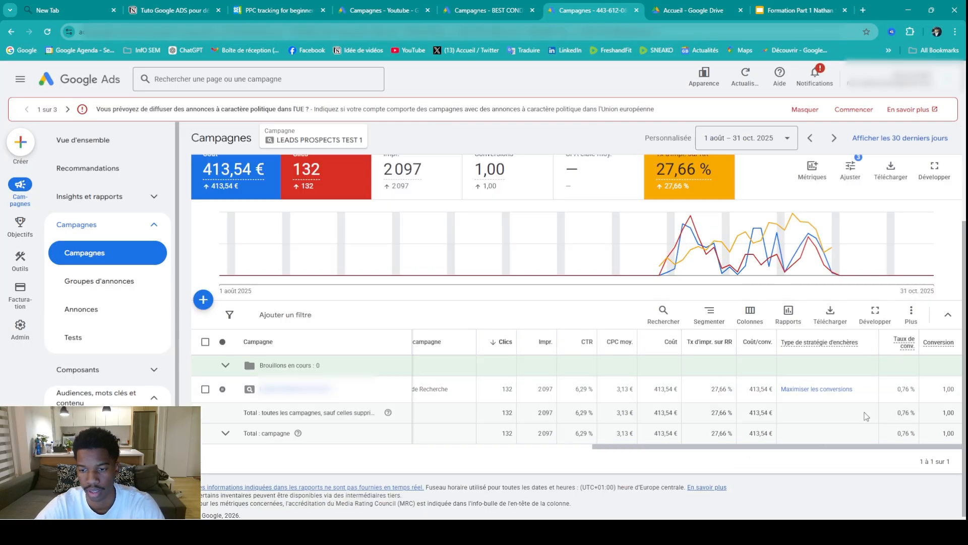
Review the campaign report's calendar and reapply the custom range of 1 August to 31 October 2025
scroll(726, 194, "up", 2)
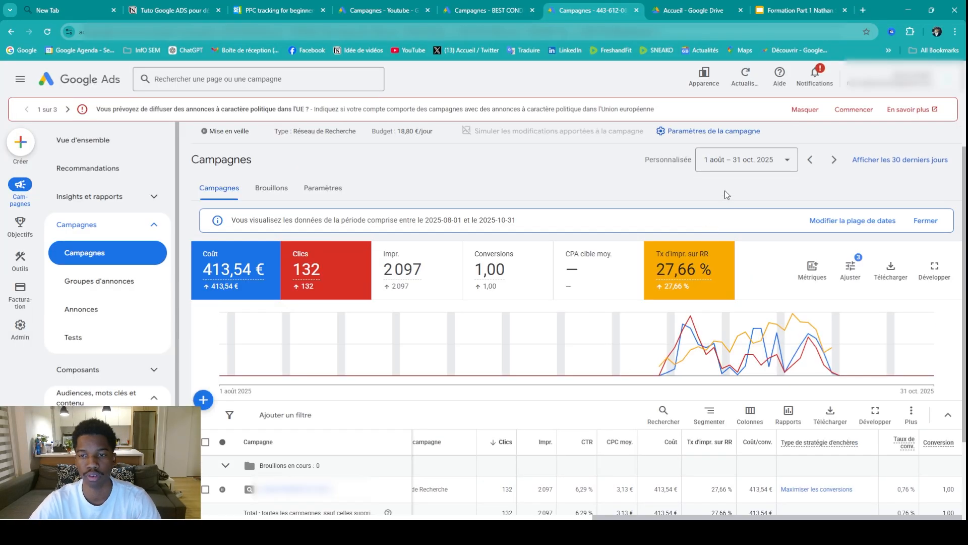
left_click(746, 162)
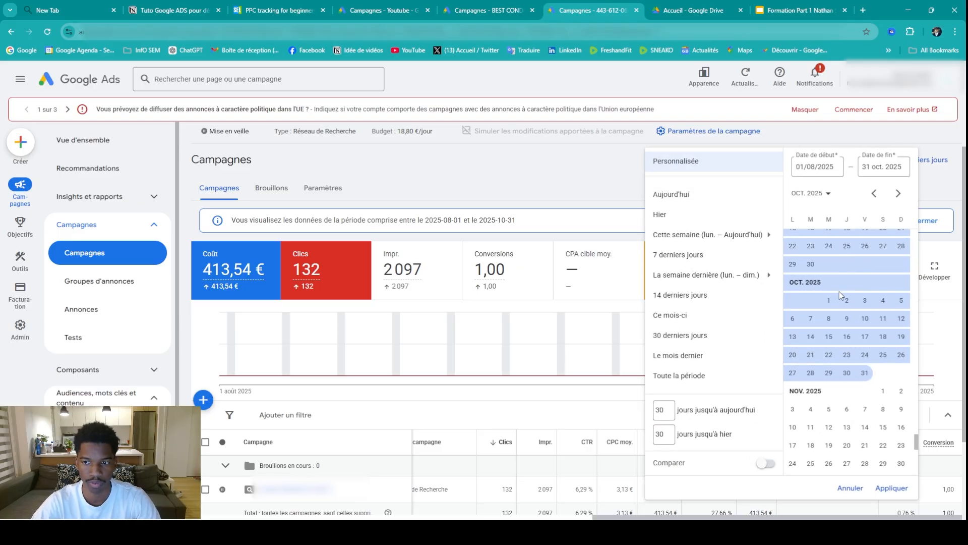
scroll(840, 371, "up", 5)
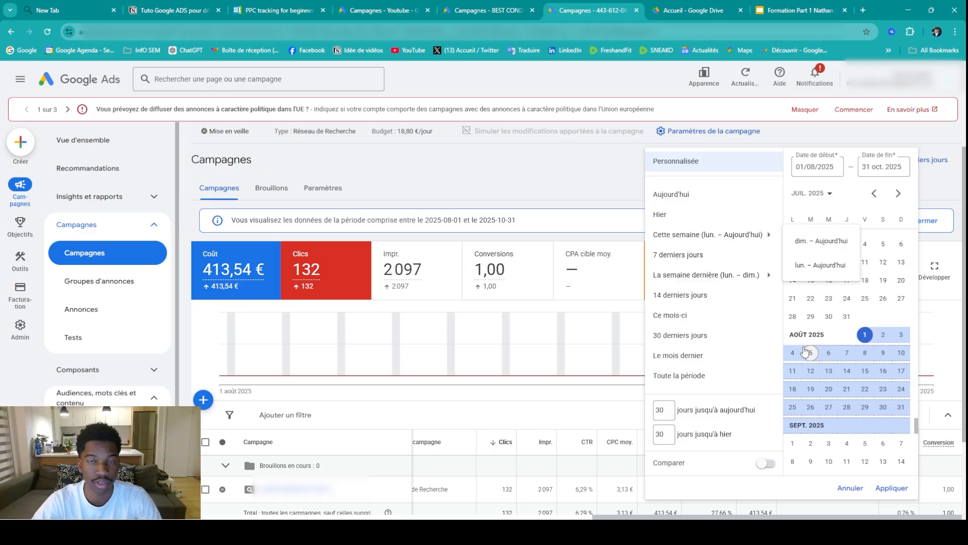
left_click(892, 488)
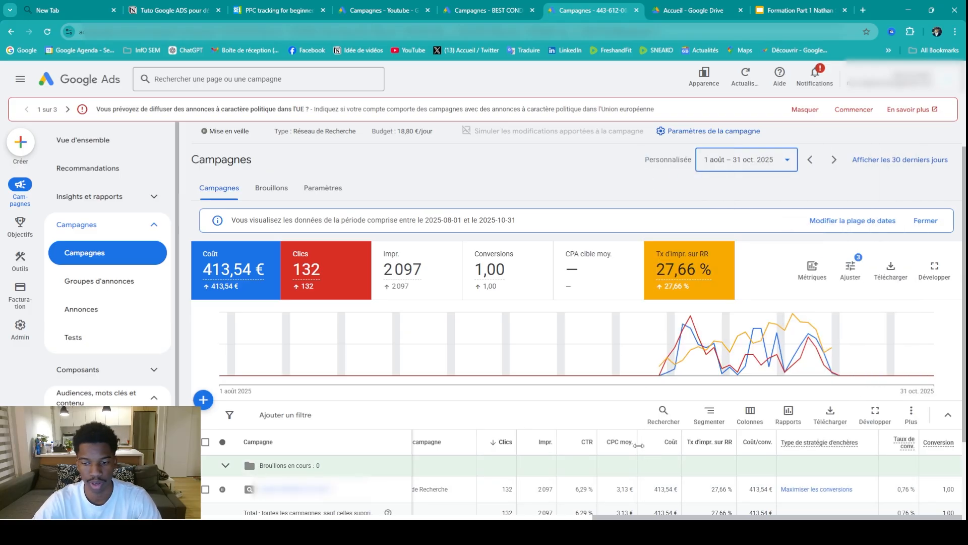
Examine the LEADS PROSPECTS TEST 1 campaign's click-through rate and cost per conversion in the campaign table
scroll(579, 383, "down", 2)
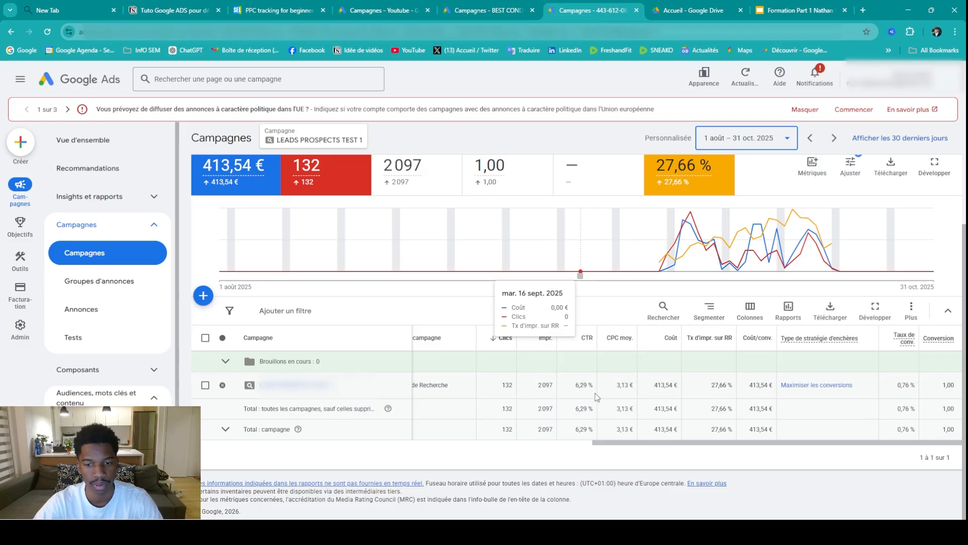
mouse_move(587, 337)
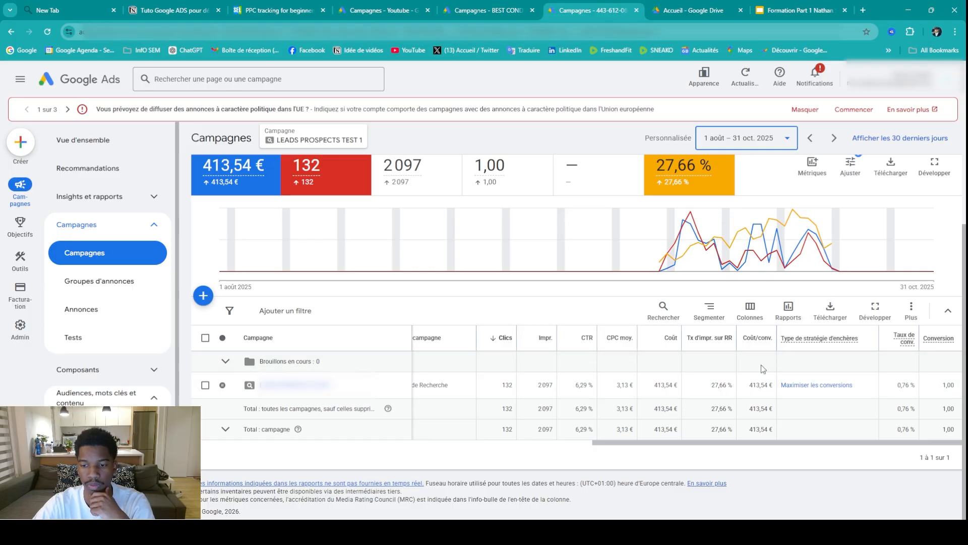
left_click_drag(749, 385, 768, 386)
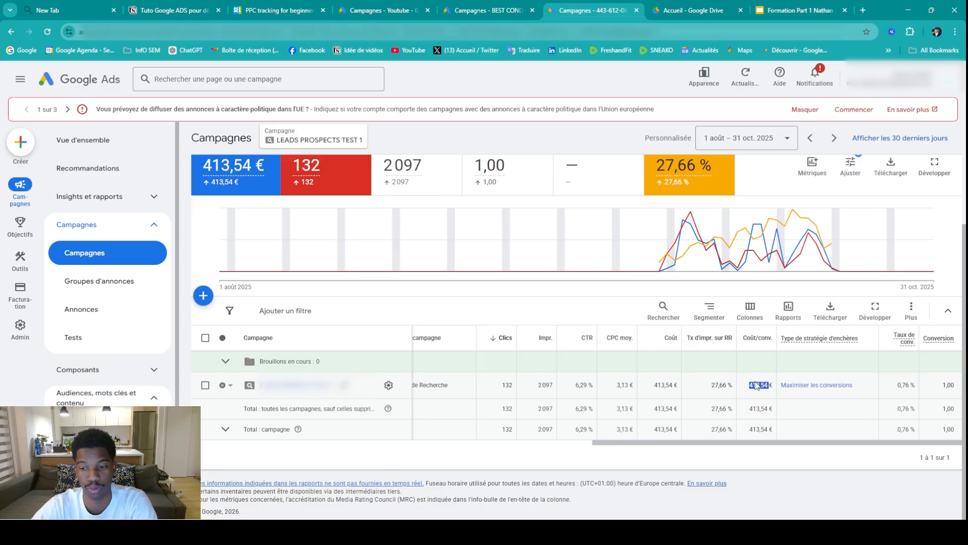
triple_click(760, 386)
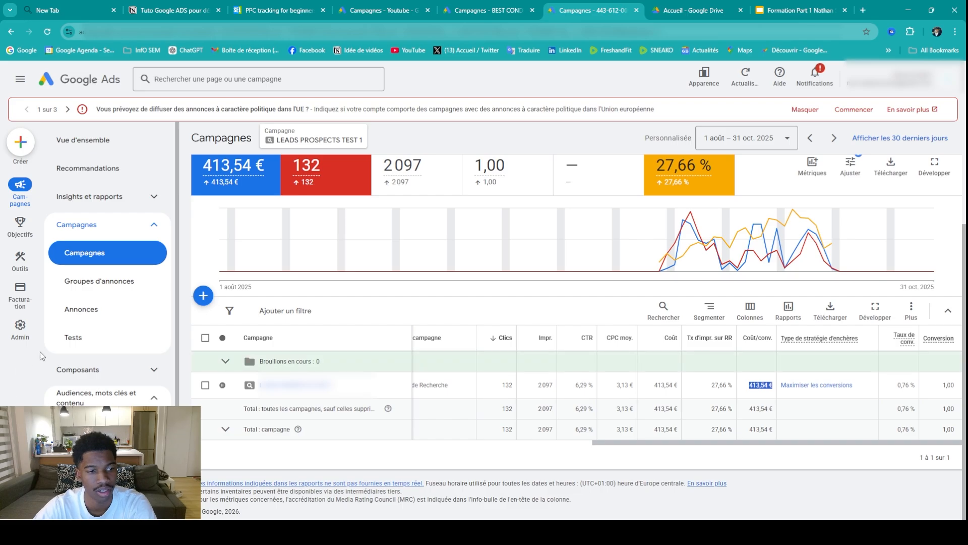
Open the keywords of the campaign's LEADS TEST 1 ad group and widen the Coût/conv. column
left_click(284, 385)
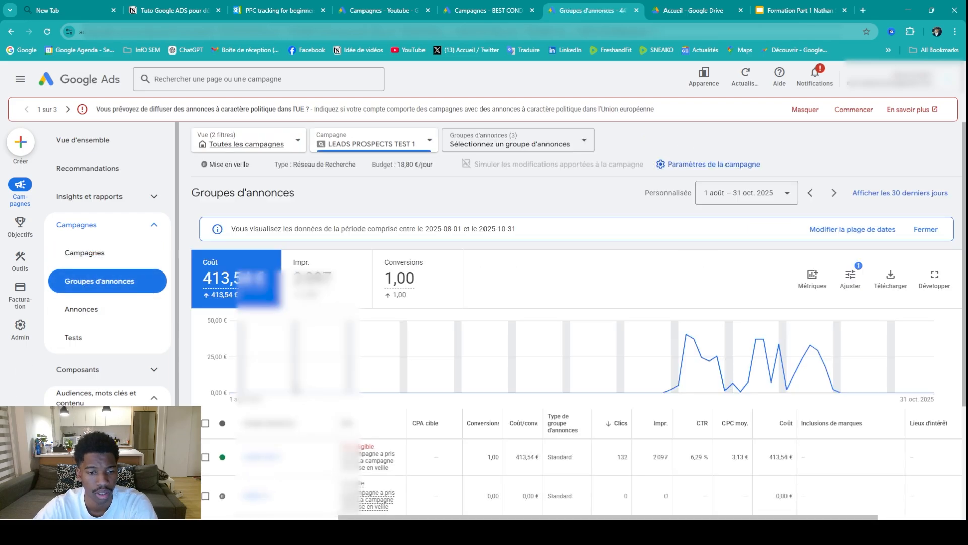
scroll(178, 381, "down", 3)
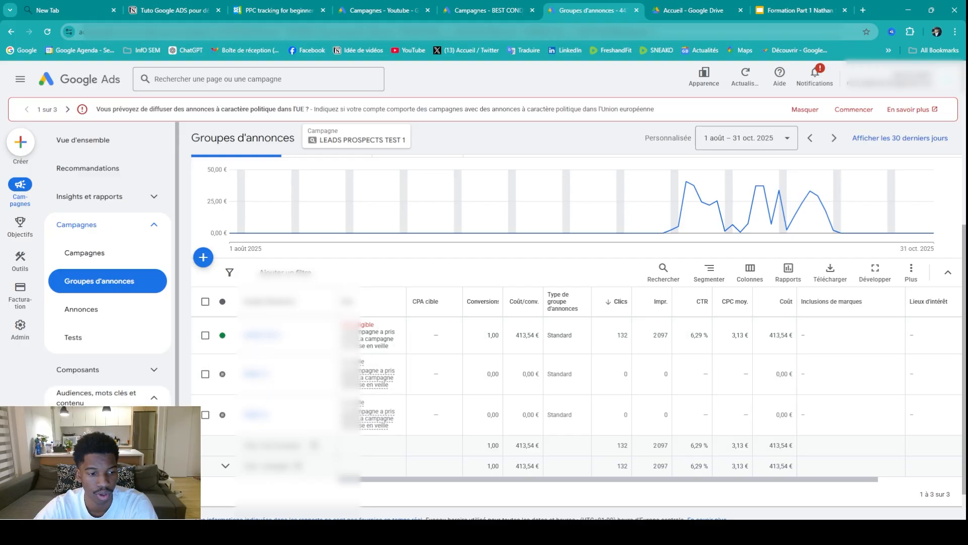
left_click(260, 335)
scroll(232, 253, "down", 3)
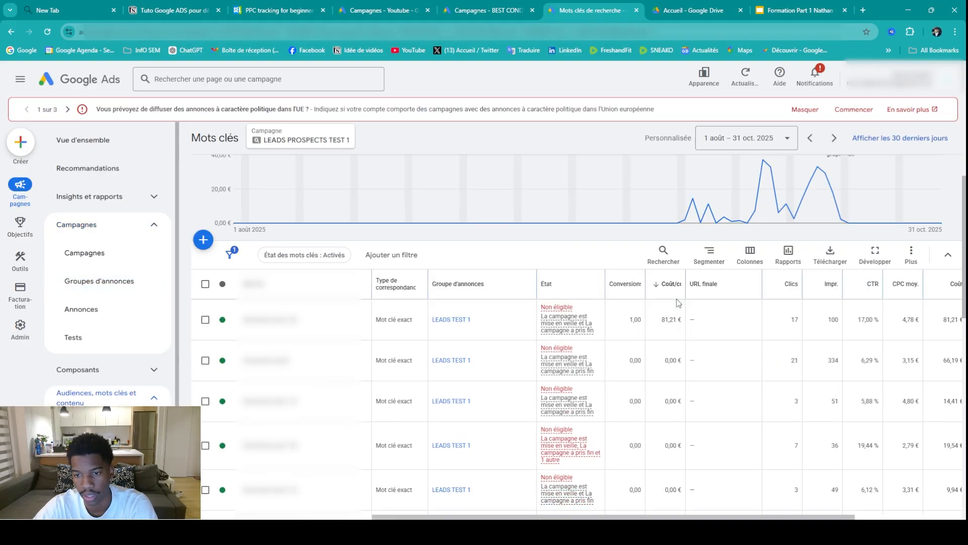
left_click_drag(685, 286, 728, 286)
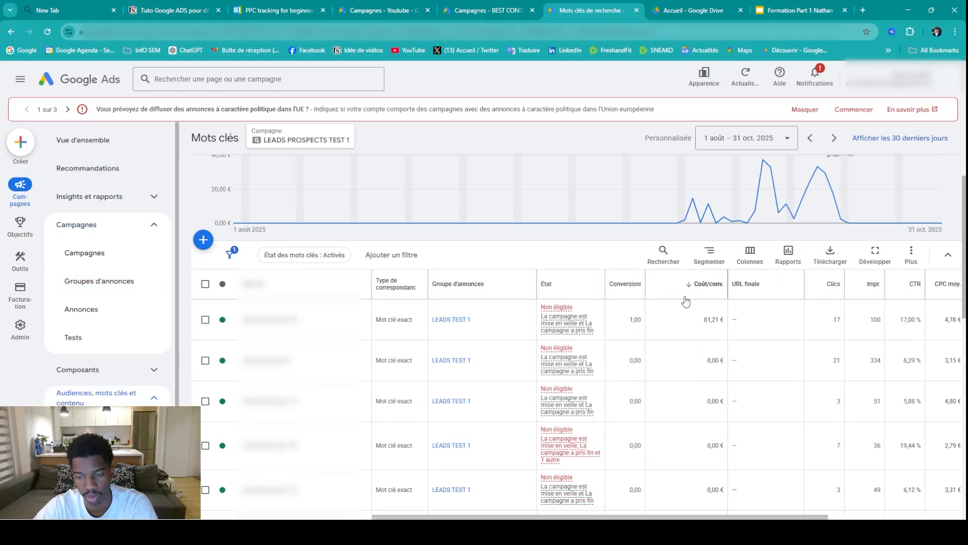
Compare the conversions and cost per conversion of the first two keywords in the list
left_click_drag(704, 319, 710, 319)
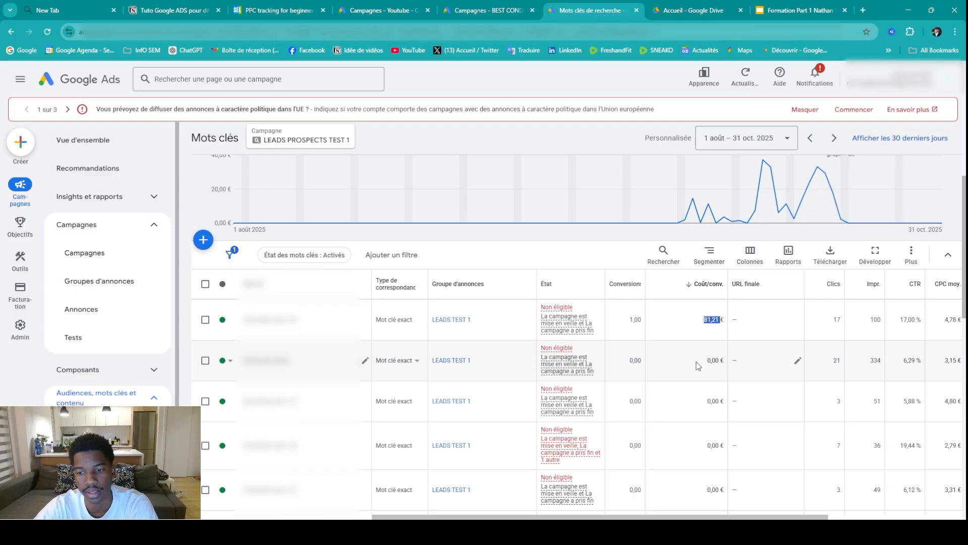
left_click_drag(707, 361, 723, 362)
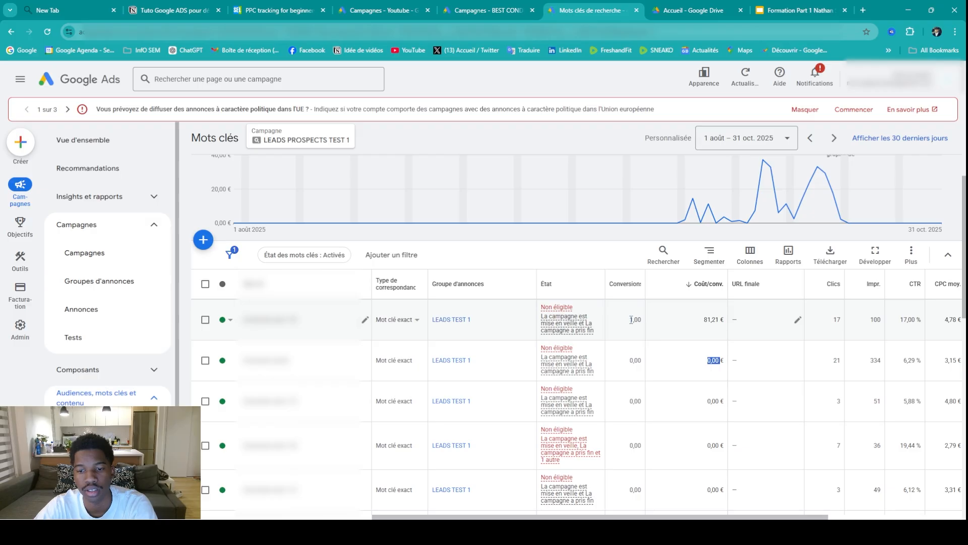
left_click_drag(631, 319, 640, 321)
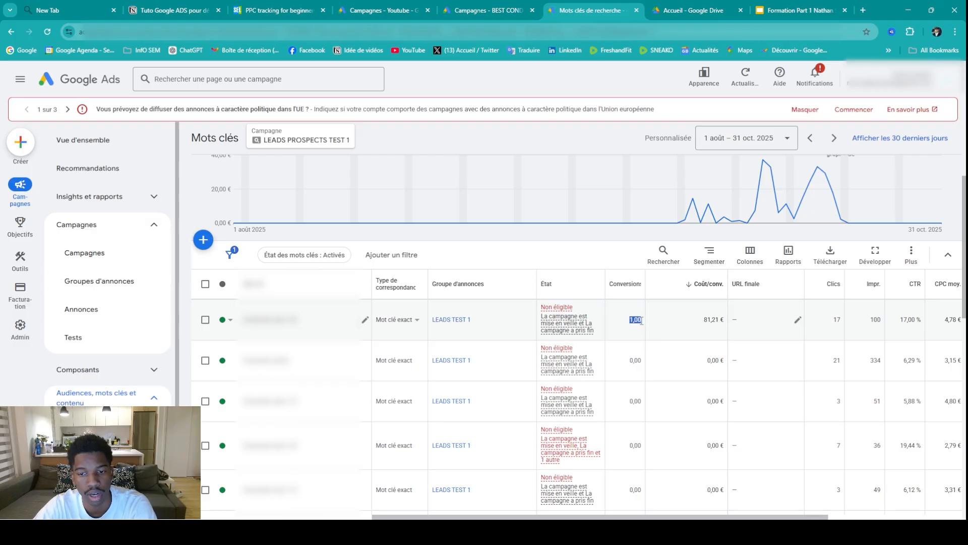
left_click_drag(631, 361, 640, 360)
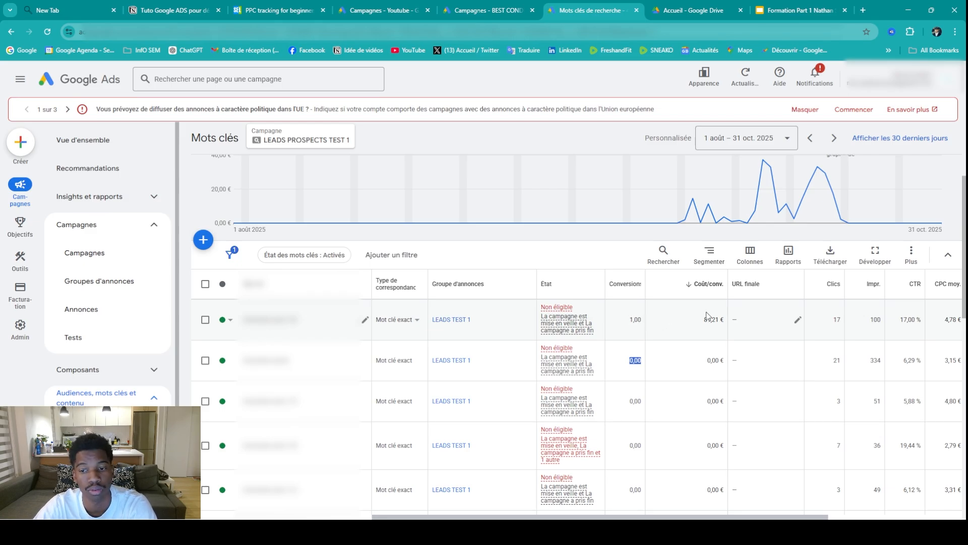
left_click_drag(703, 319, 718, 321)
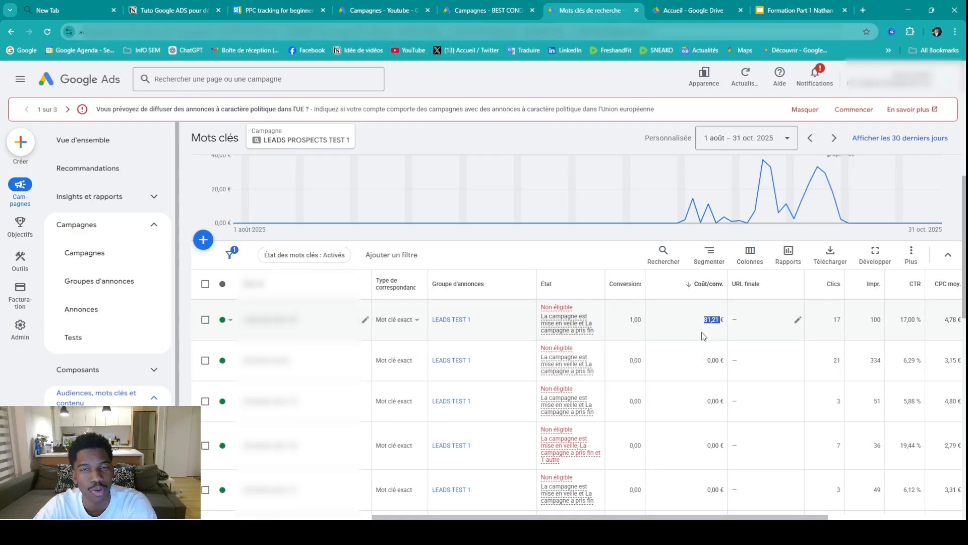
left_click(707, 319)
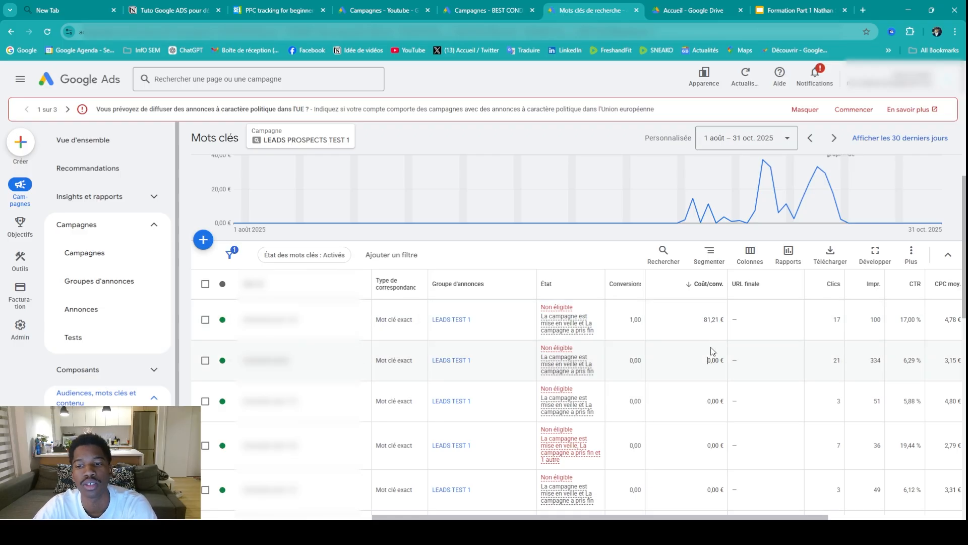
left_click_drag(705, 324, 723, 325)
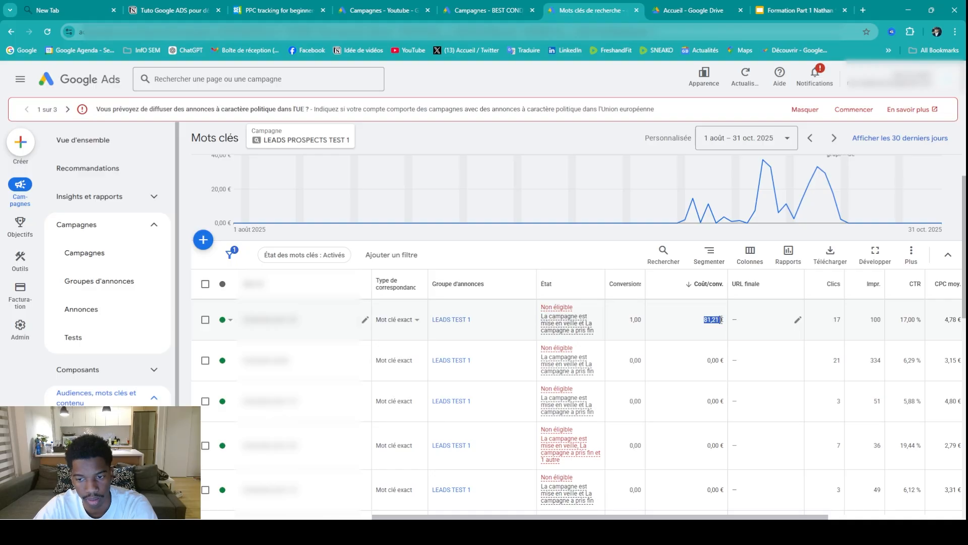
left_click_drag(707, 361, 726, 361)
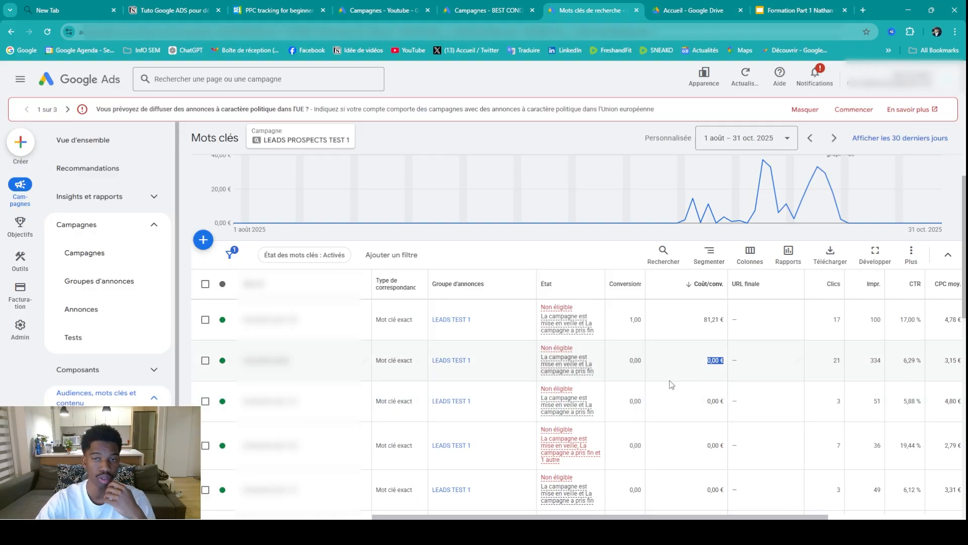
Check the status options available for the second keyword without changing its status
left_click(227, 367)
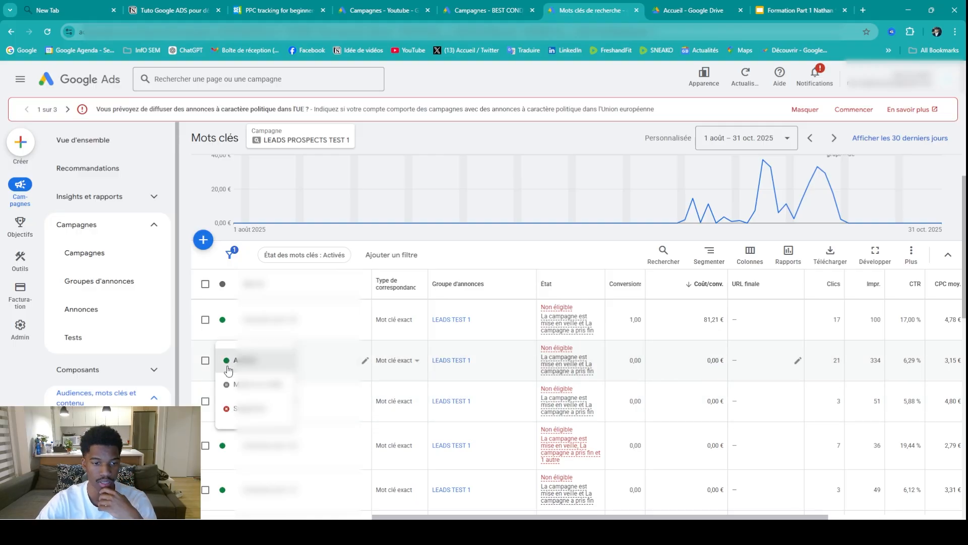
left_click(685, 352)
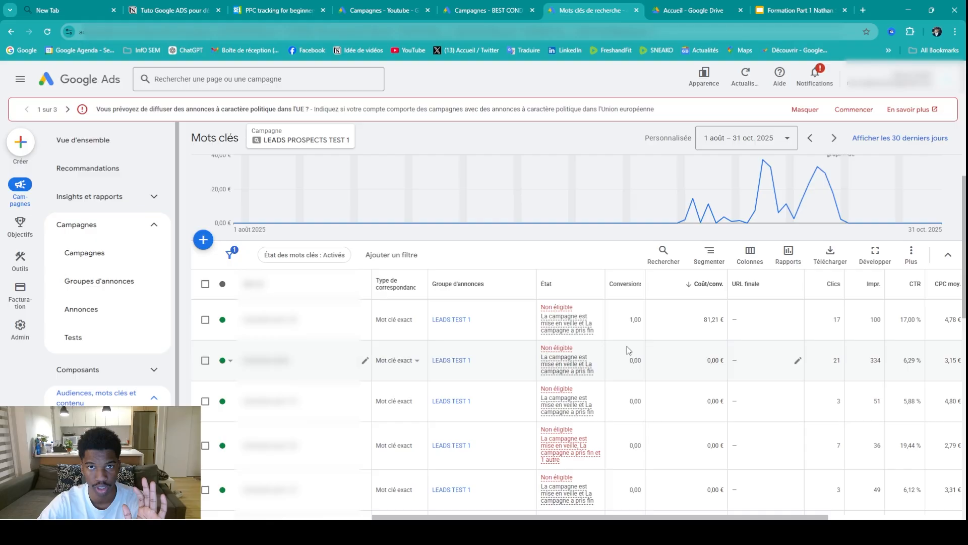
mouse_move(567, 361)
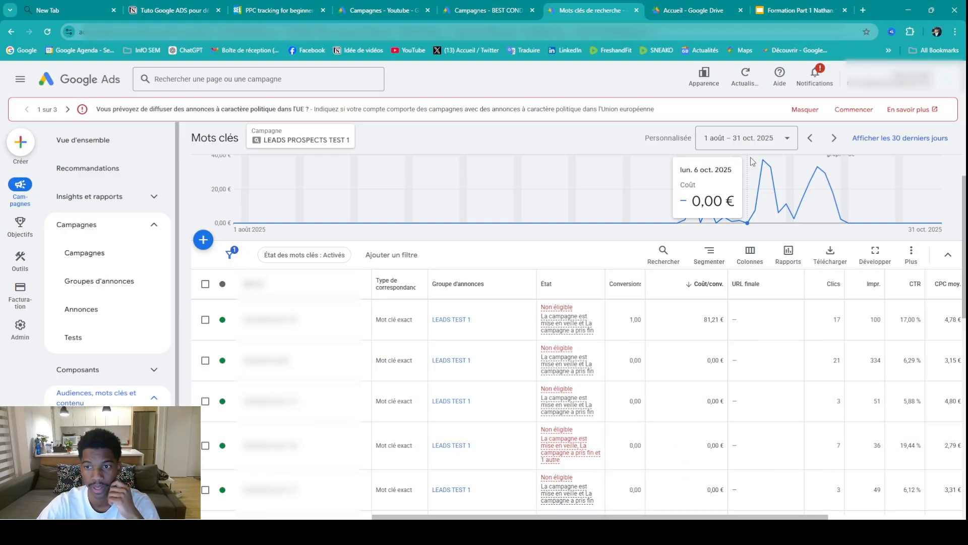
Restrict the keyword report to the custom date range 18 to 30 September 2025
left_click(752, 139)
scroll(848, 347, "up", 4)
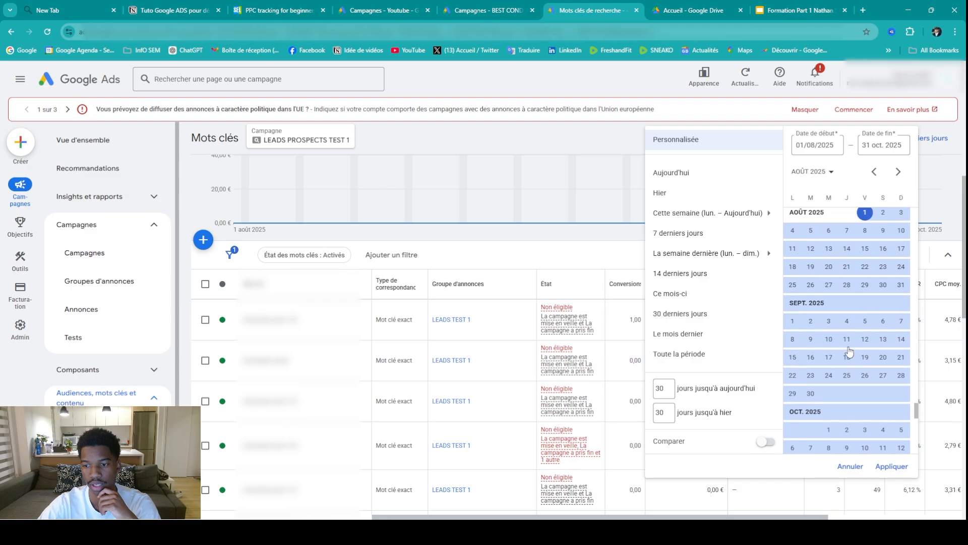
left_click(848, 355)
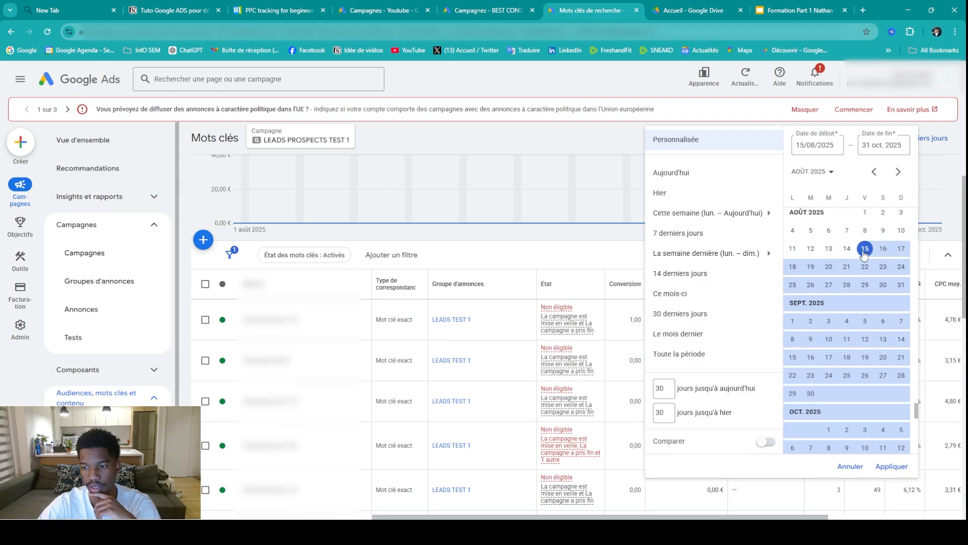
scroll(846, 368, "down", 2)
left_click(811, 307)
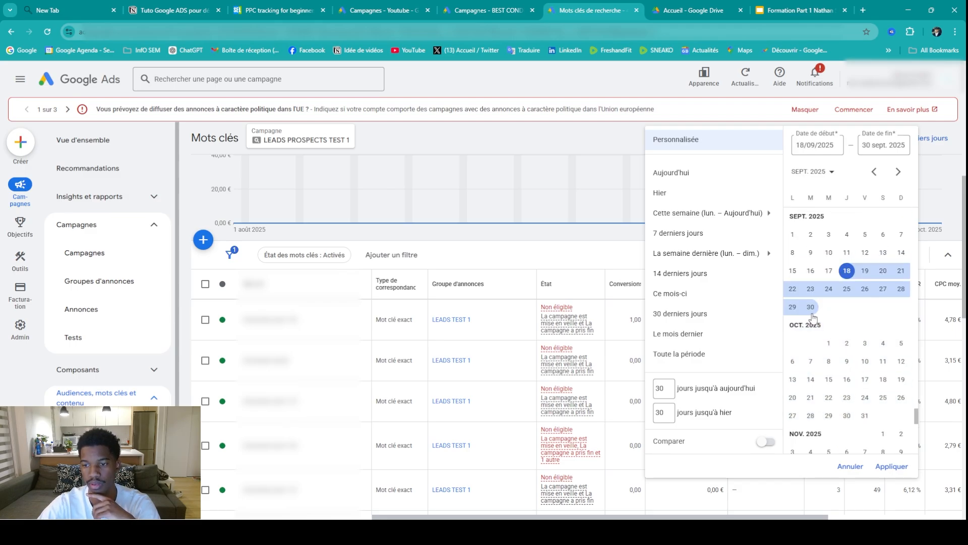
left_click(903, 463)
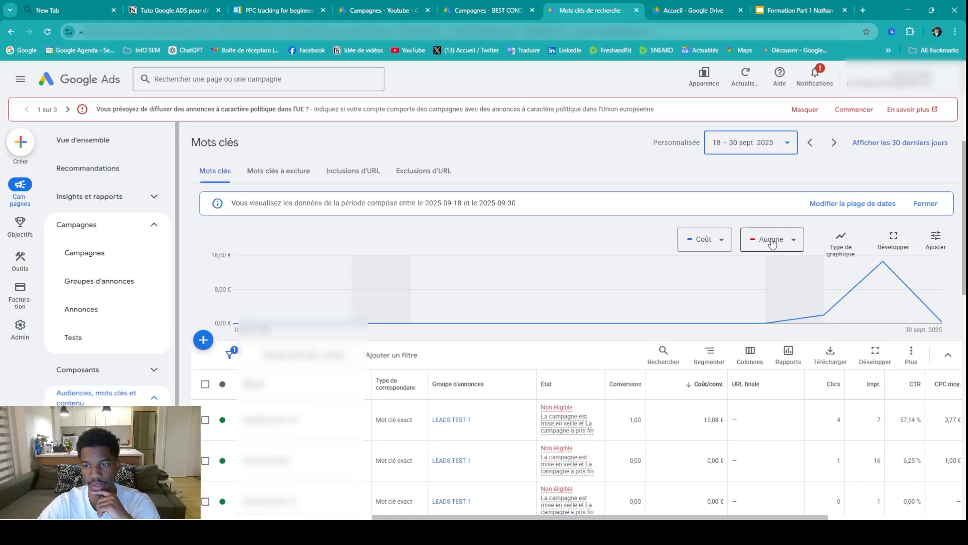
Change the keyword report's date range to 1 to 16 October 2025
left_click(763, 144)
left_click(839, 349)
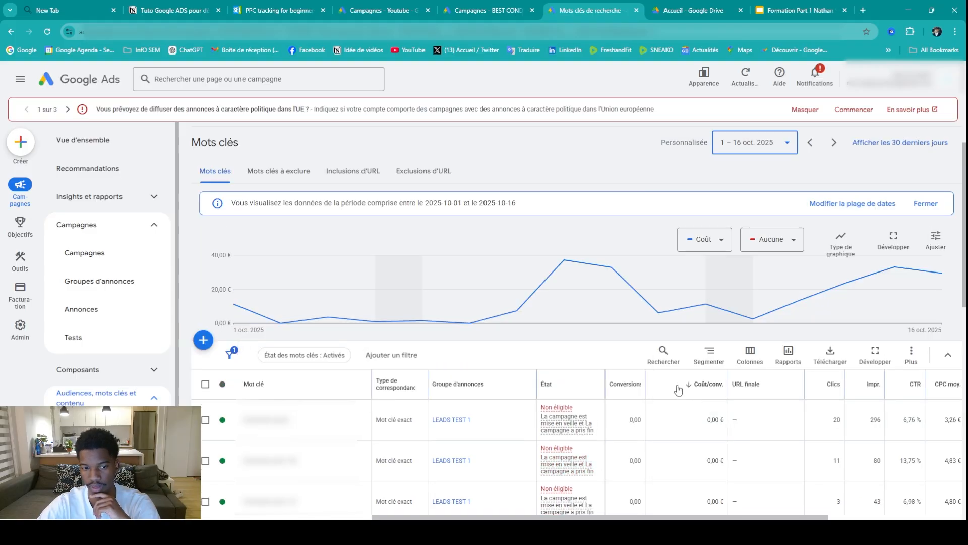
Set the keyword report's date range to 1 to 14 October 2025 and compare it with the previous period
left_click(777, 150)
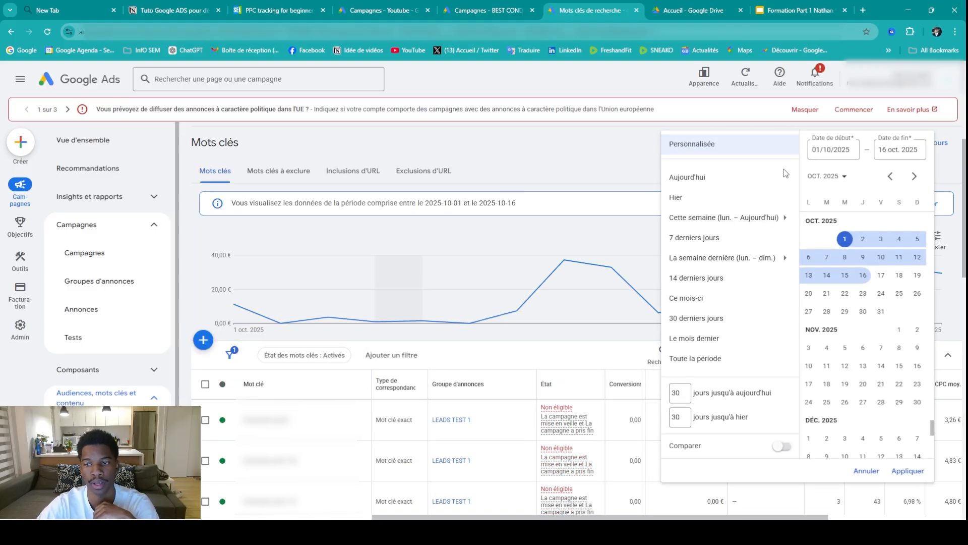
left_click(827, 275)
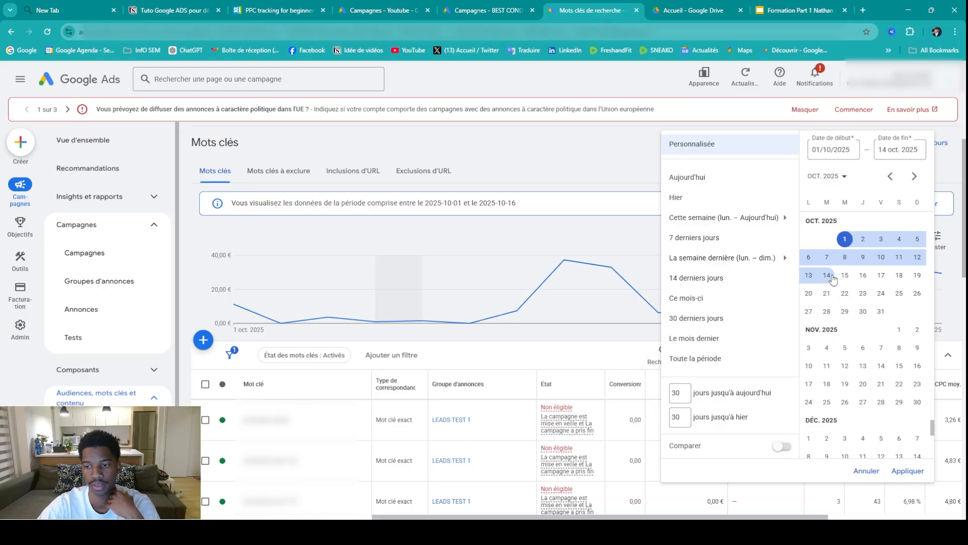
scroll(837, 292, "up", 1)
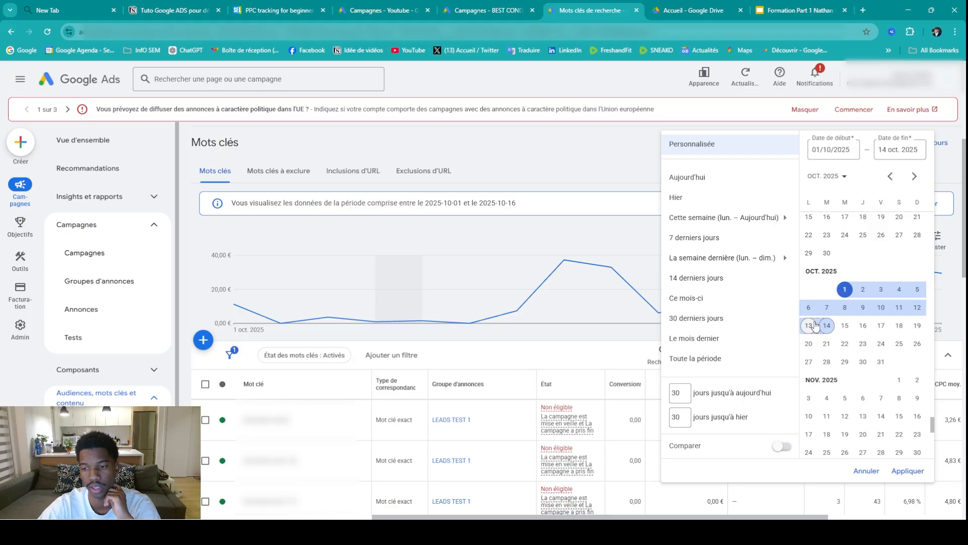
left_click(782, 446)
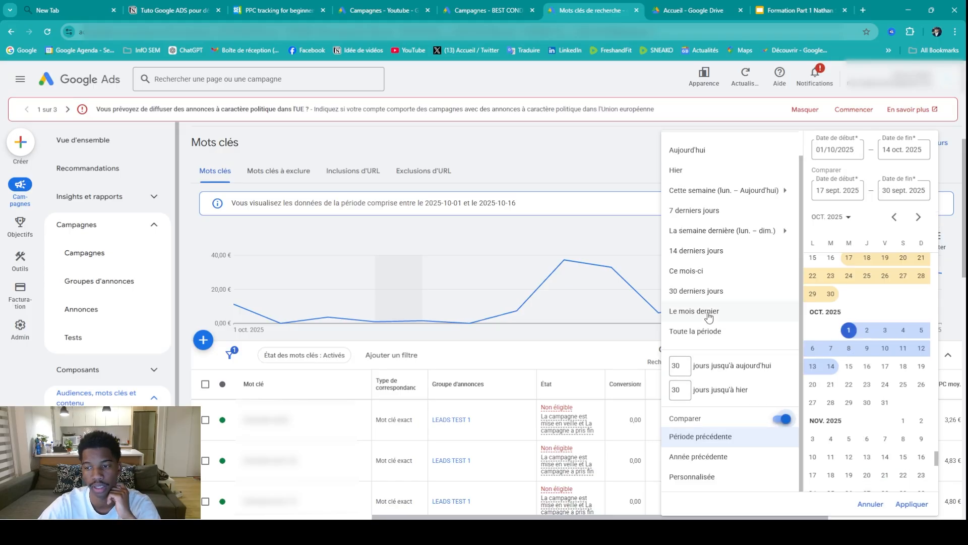
scroll(878, 311, "up", 1)
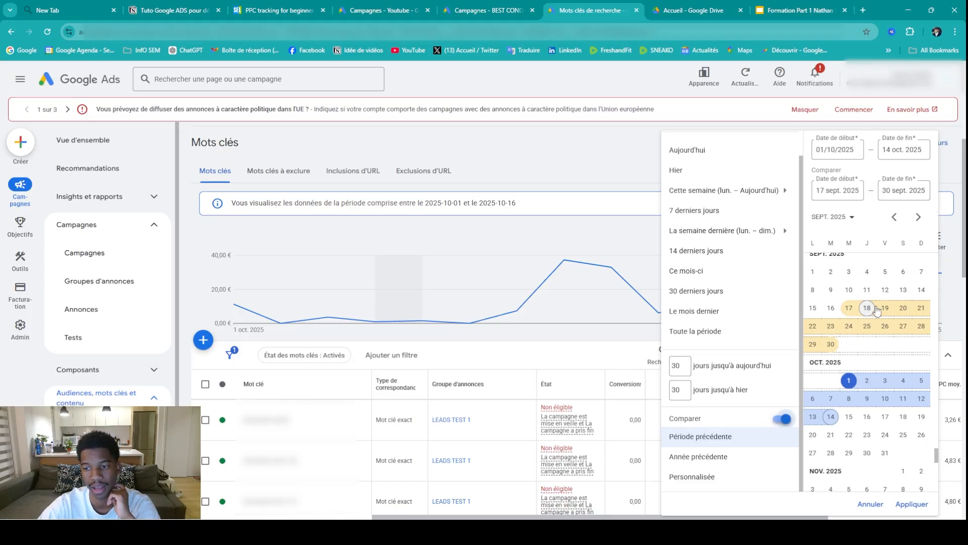
left_click(912, 504)
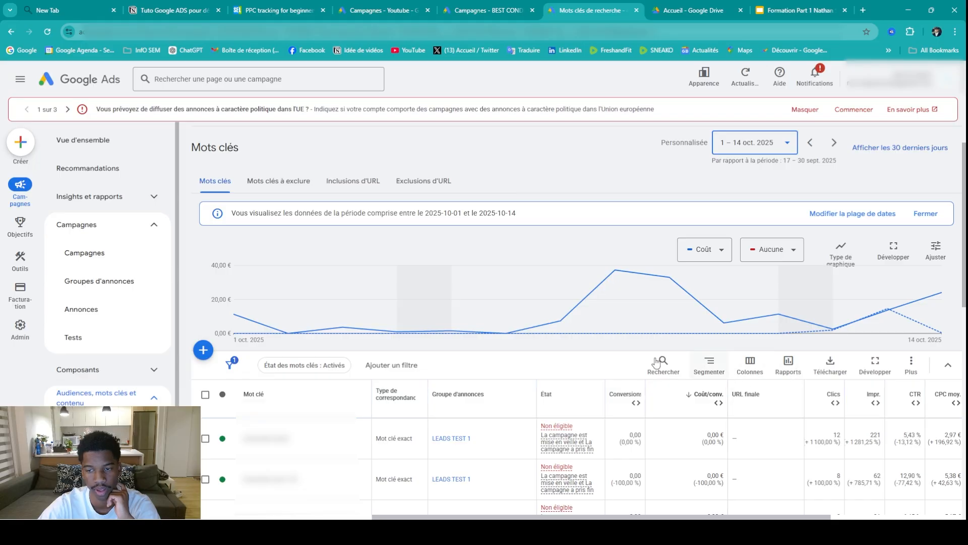
Expand the cost per conversion column to compare each keyword's figures across both periods, and collapse it again
scroll(671, 328, "down", 4)
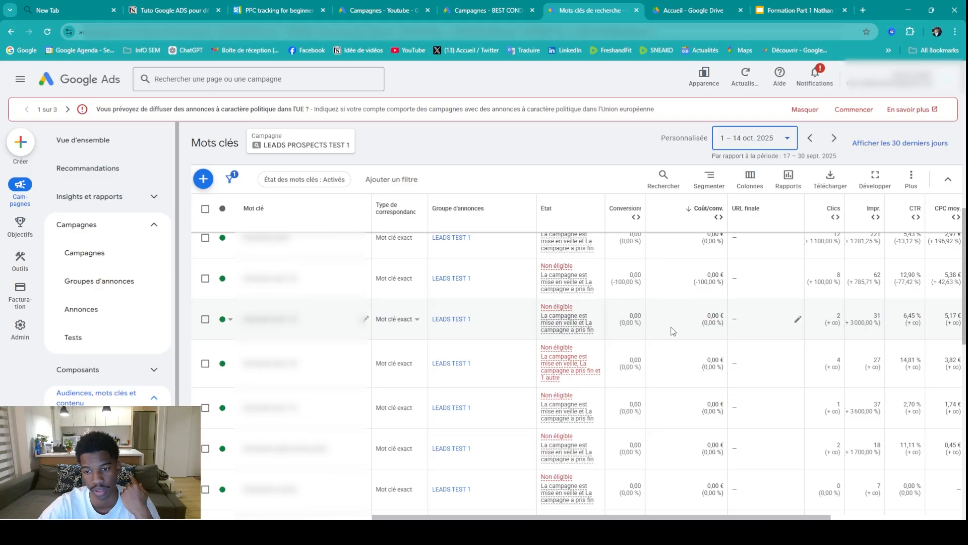
scroll(671, 332, "up", 1)
left_click(718, 252)
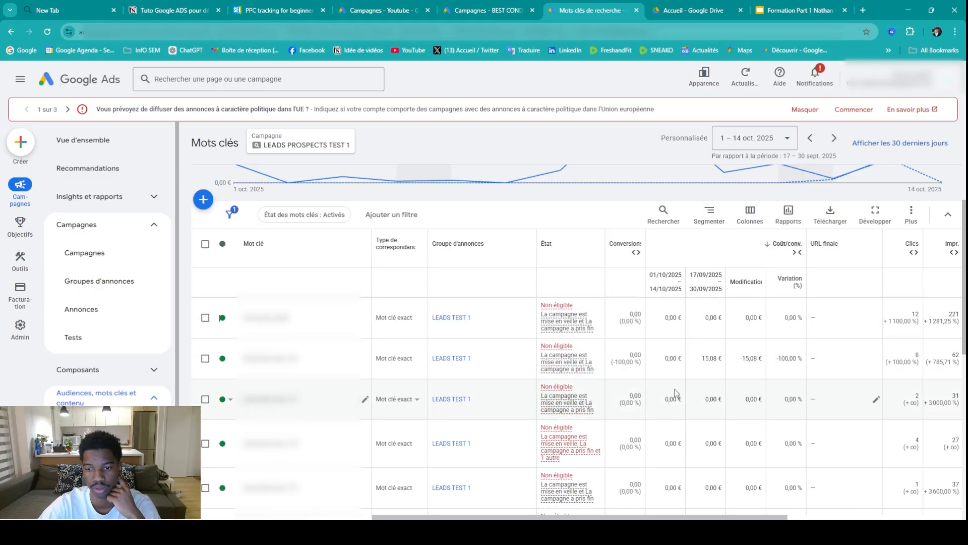
left_click(798, 253)
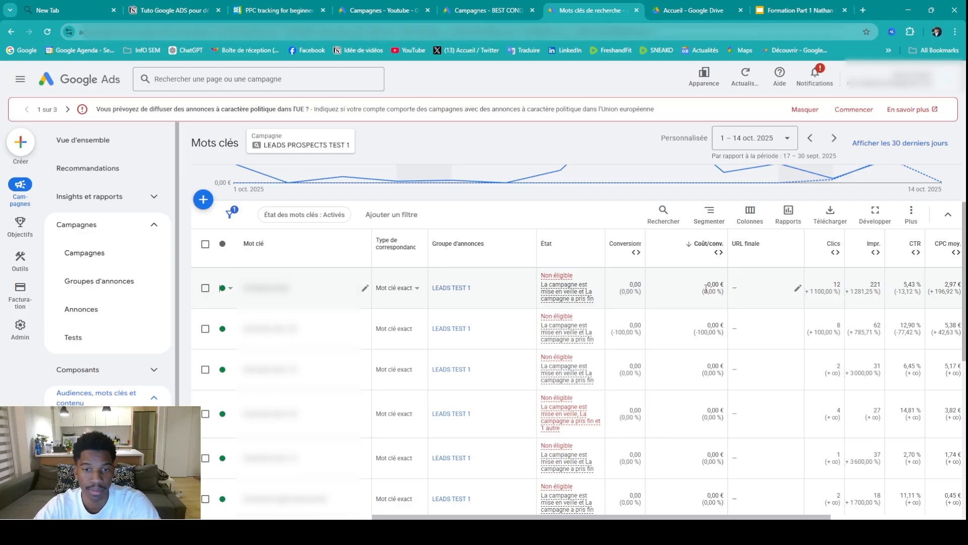
scroll(636, 353, "up", 1)
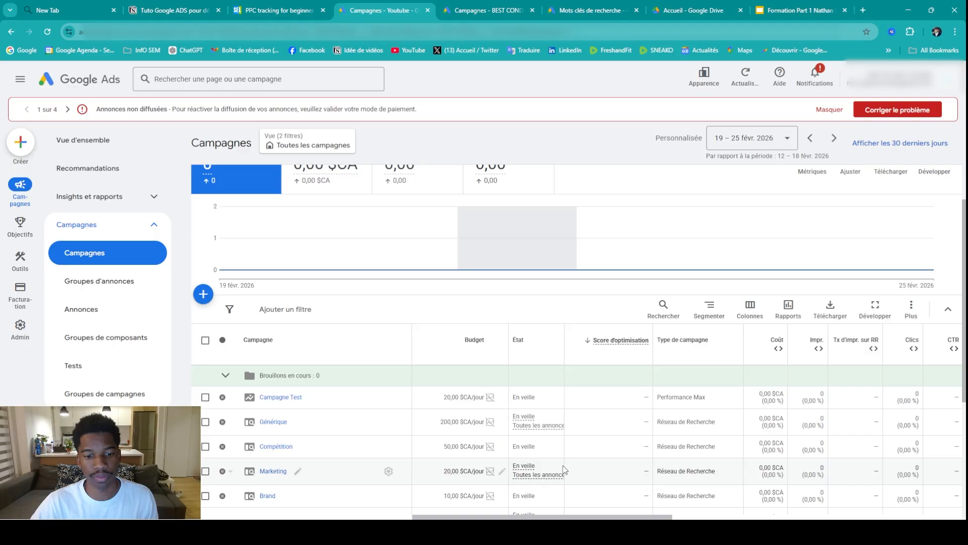
In the campaigns list of the YouTube account, open the Générique campaign's settings and expand its conversion goals
scroll(411, 386, "down", 1)
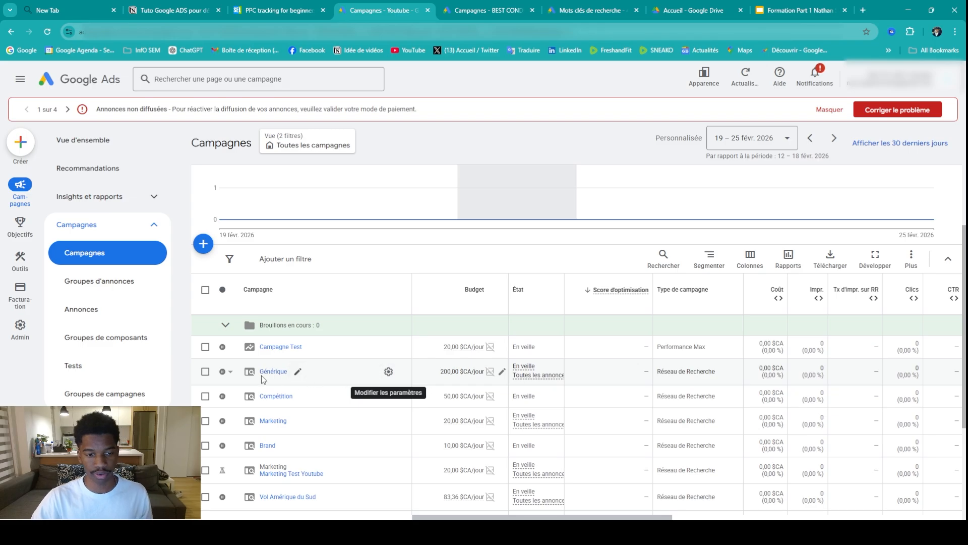
left_click(389, 372)
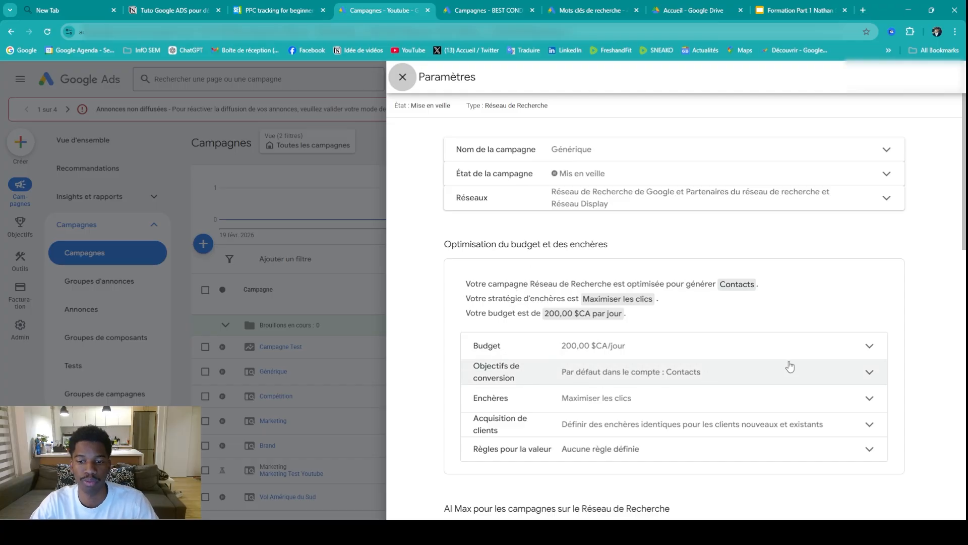
scroll(501, 328, "down", 1)
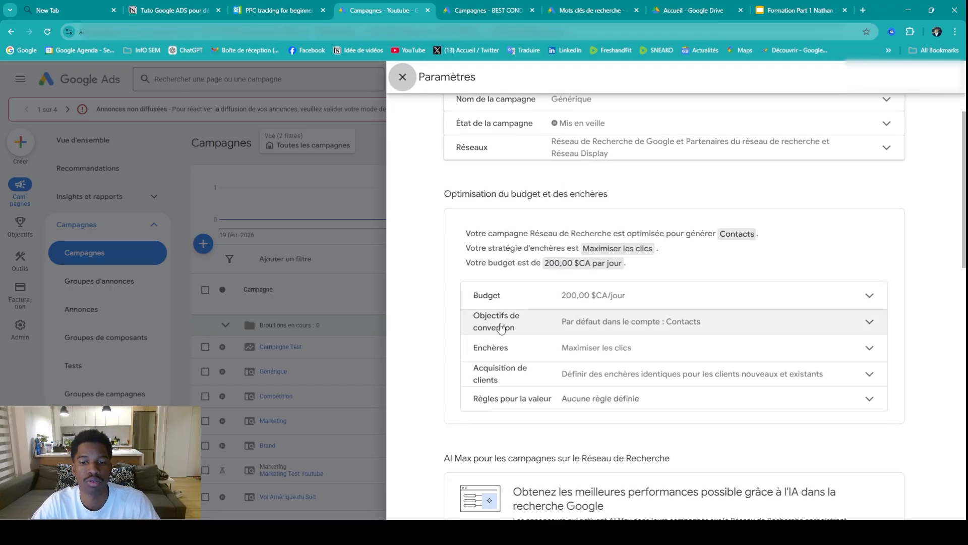
left_click(501, 328)
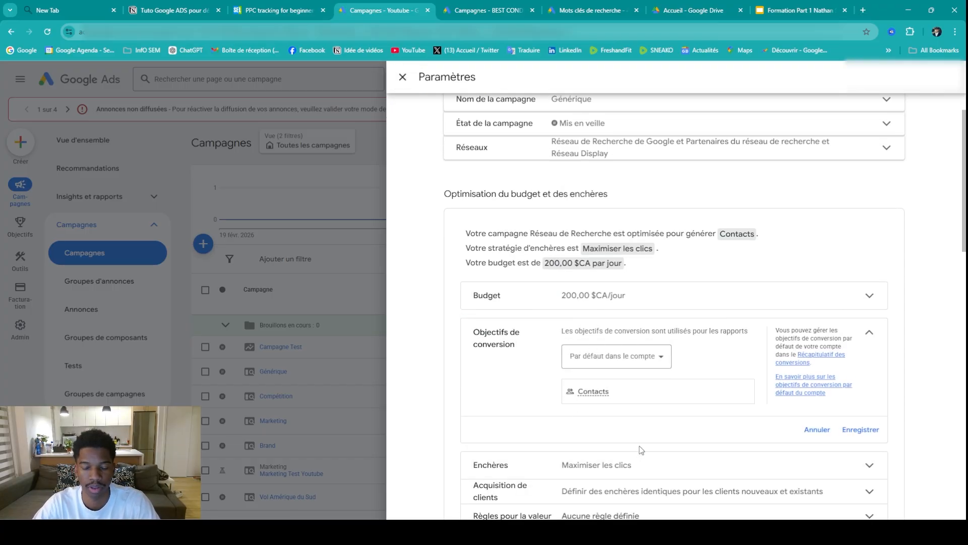
scroll(641, 449, "down", 2)
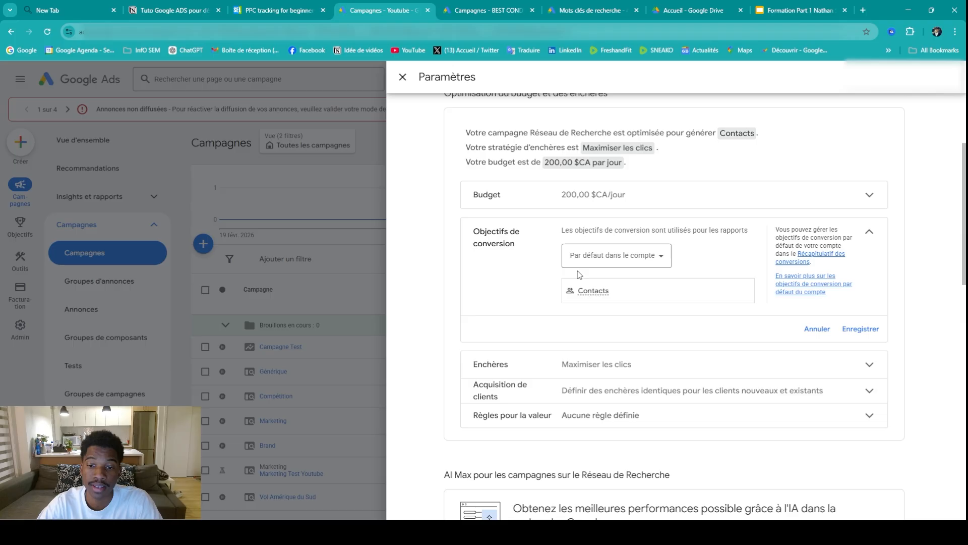
Switch the Générique campaign's conversion goals to "Selon la campagne", choose Contacts as the goal, save, and close the settings
left_click(631, 257)
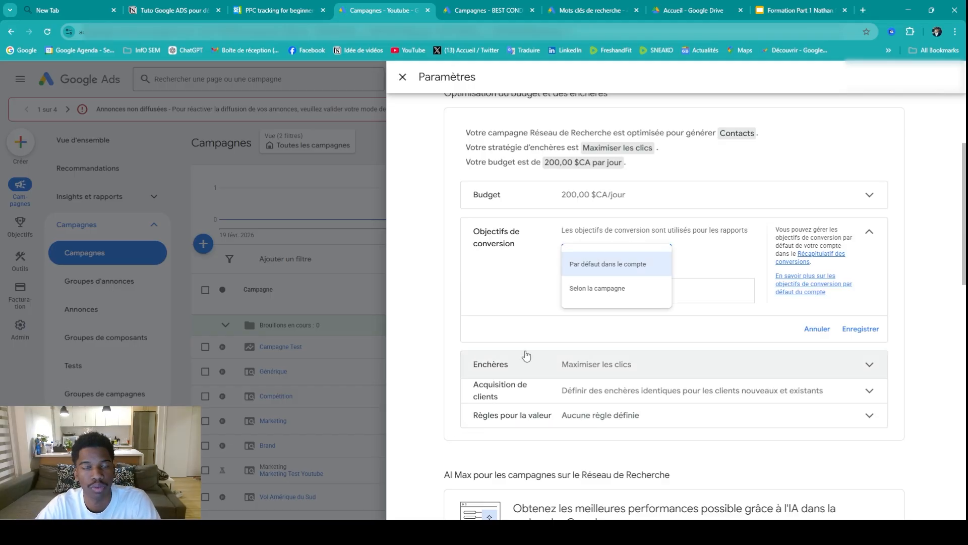
left_click(597, 288)
left_click(625, 284)
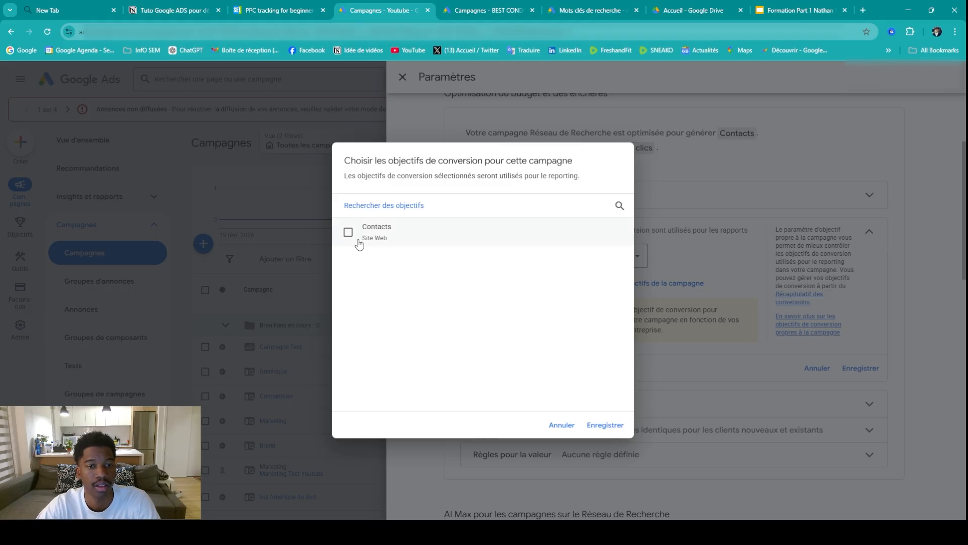
left_click(348, 232)
left_click(605, 426)
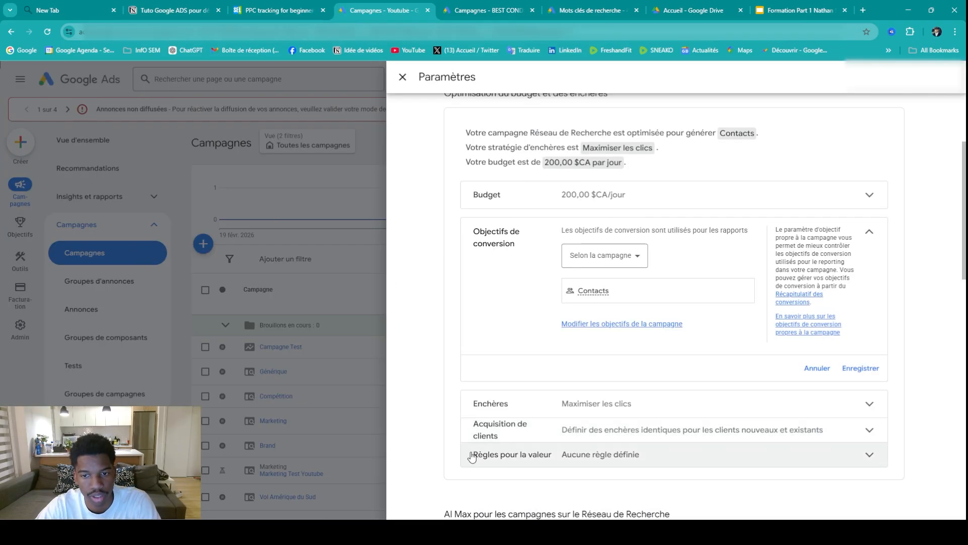
left_click(859, 368)
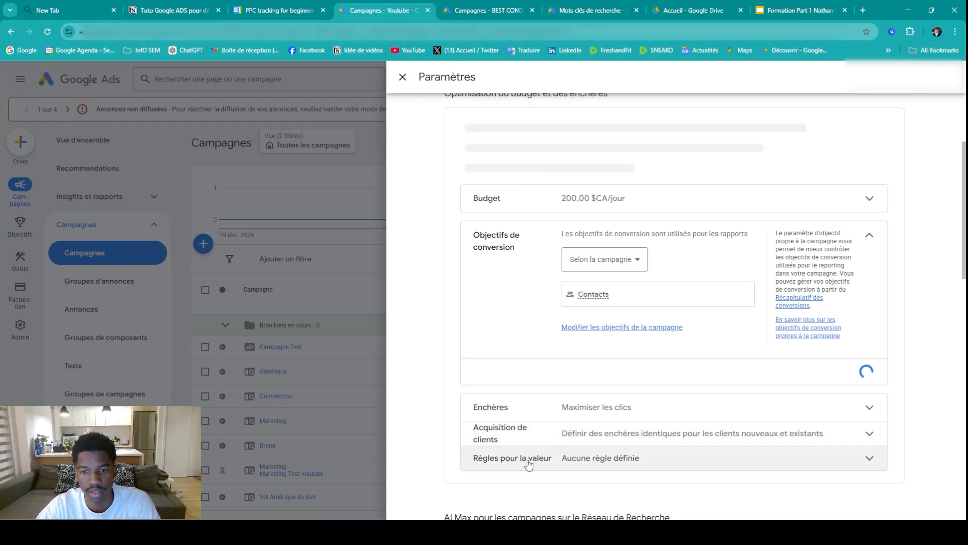
left_click(811, 222)
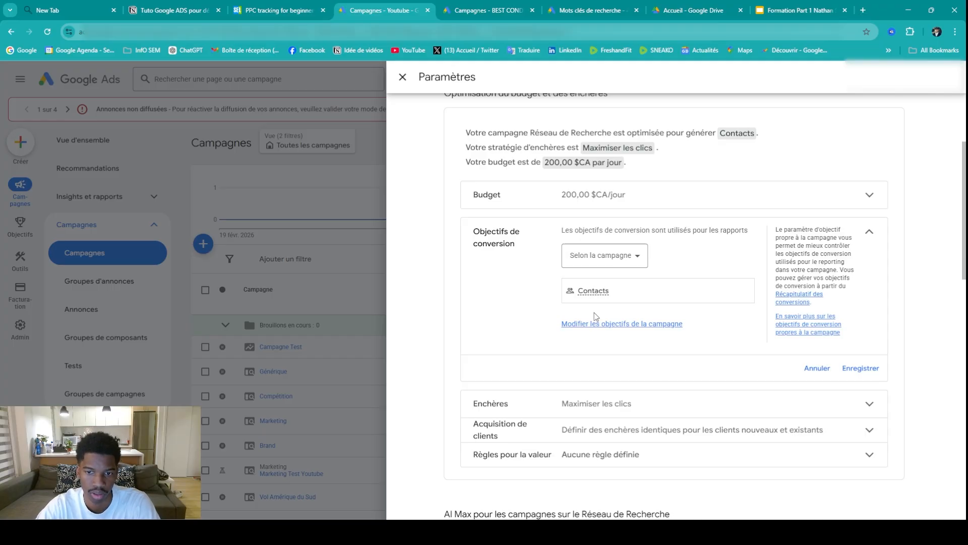
key("Escape")
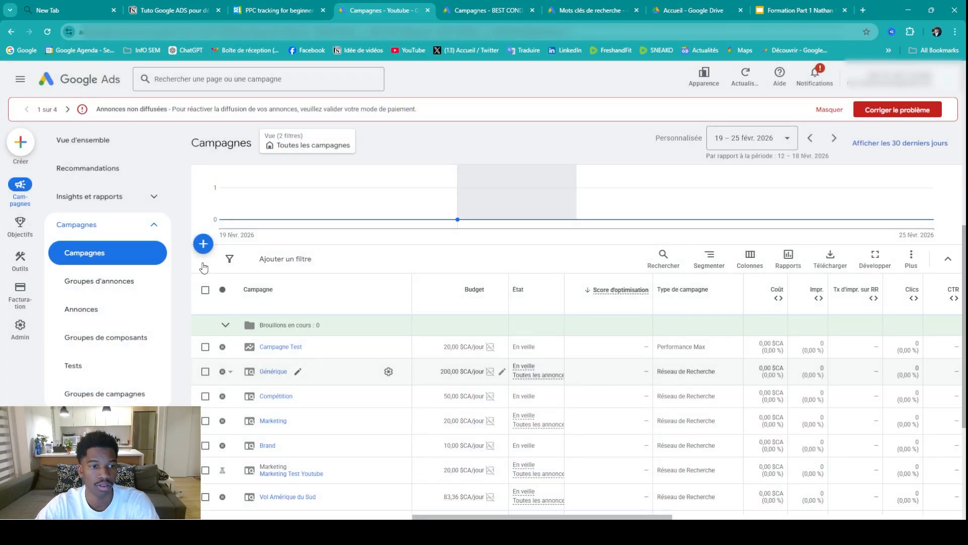
Open the account's conversions summary and examine the list of all its conversion goals
mouse_move(33, 223)
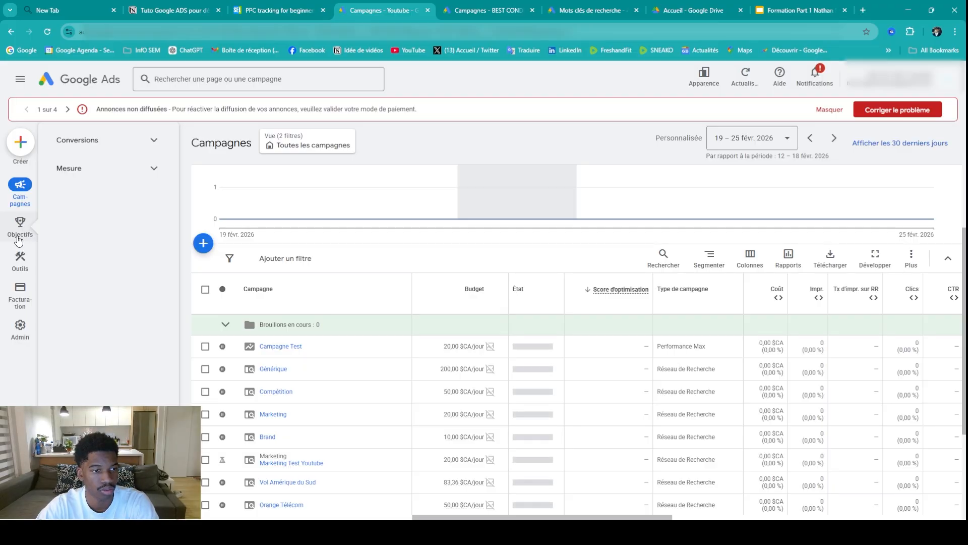
left_click(114, 141)
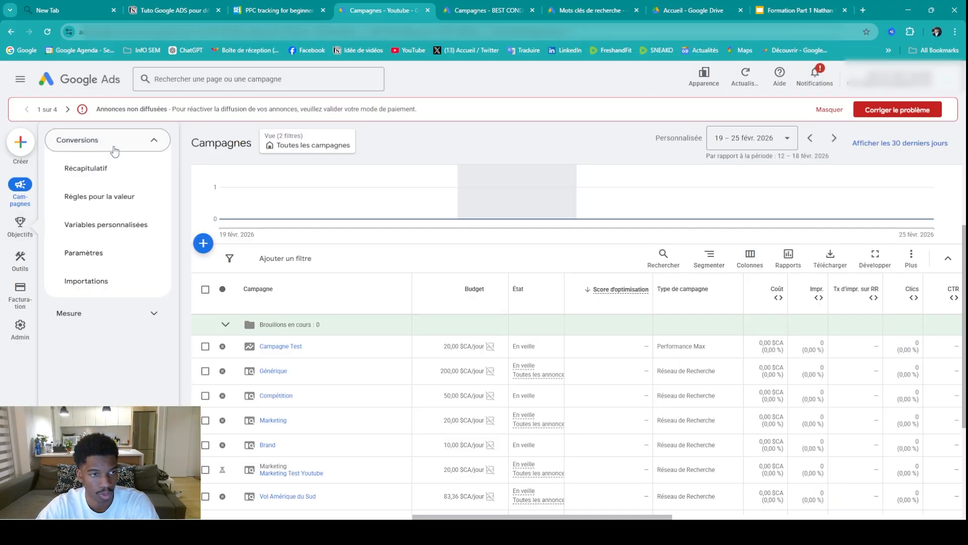
left_click(123, 173)
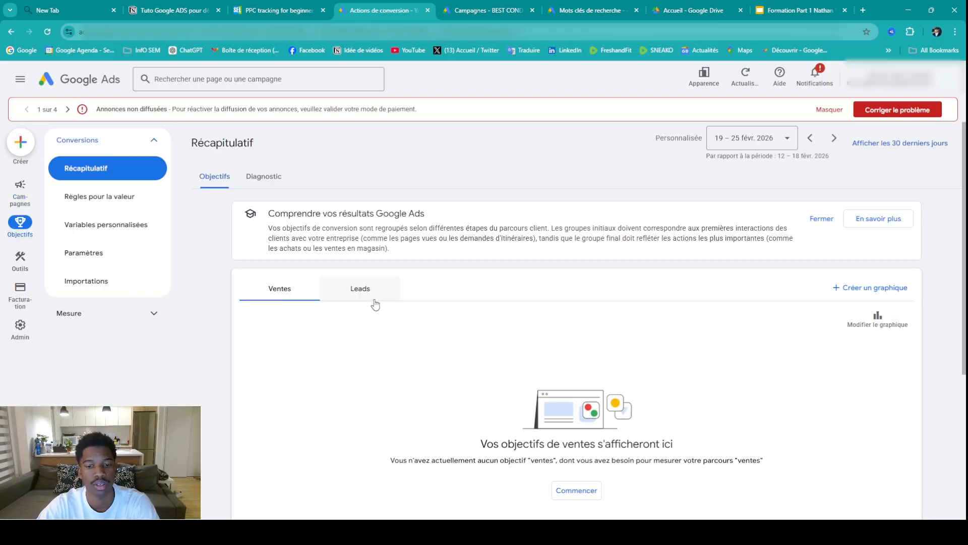
scroll(328, 308, "down", 5)
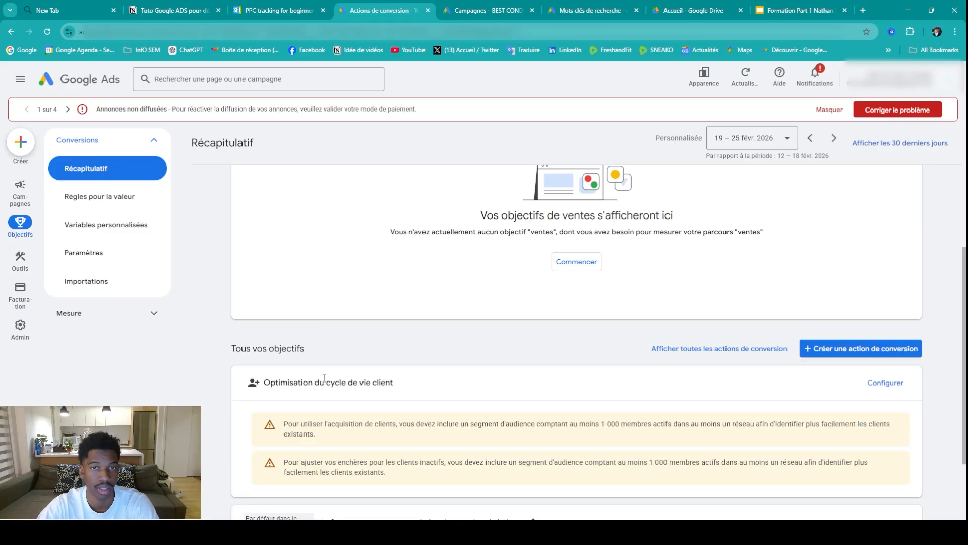
scroll(479, 424, "down", 2)
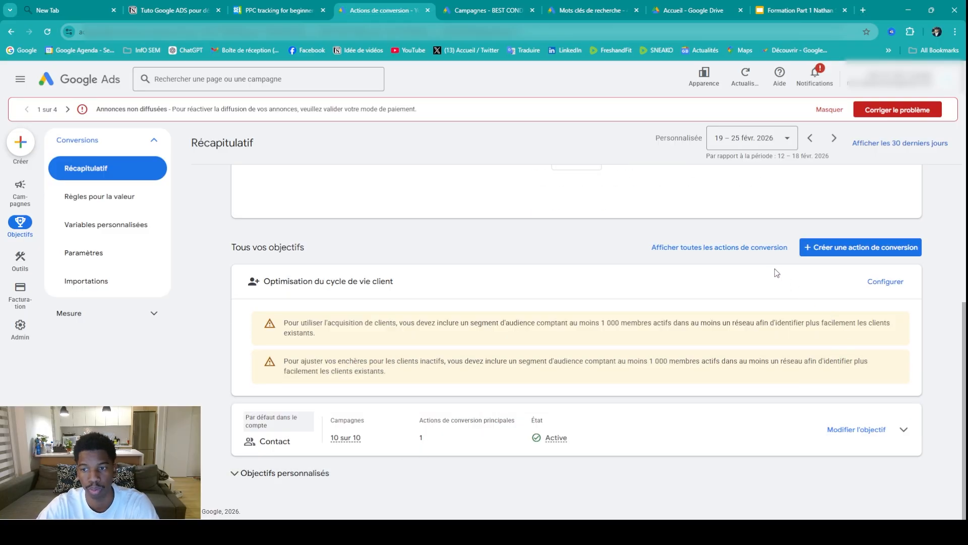
Start a new conversion action with only website conversions as data source, excluding phone-call and offline conversions, and continue
left_click(841, 255)
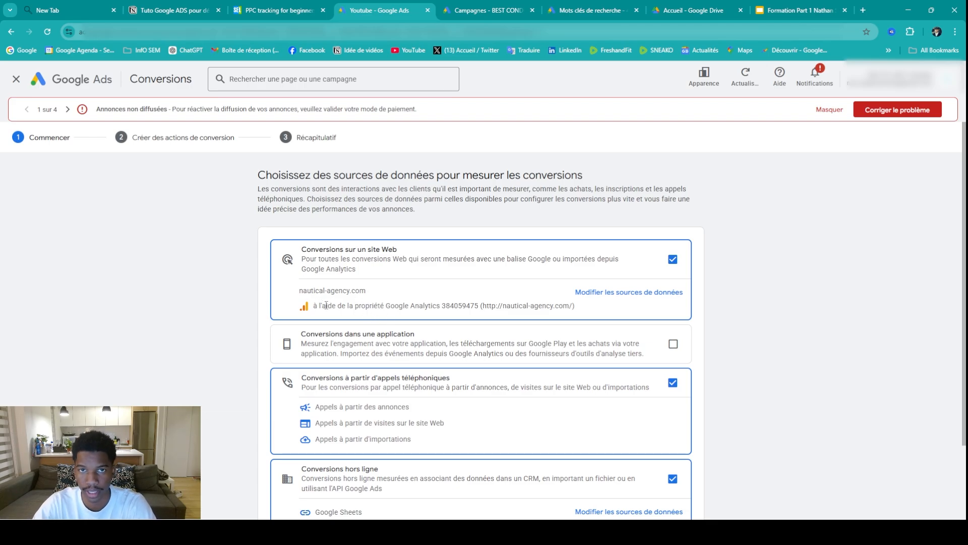
scroll(379, 287, "down", 2)
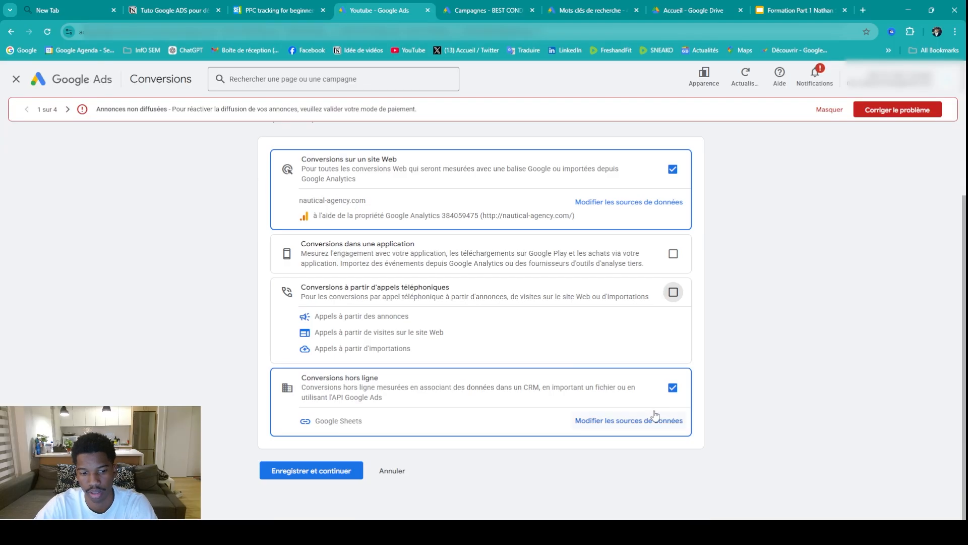
left_click(672, 385)
left_click(353, 470)
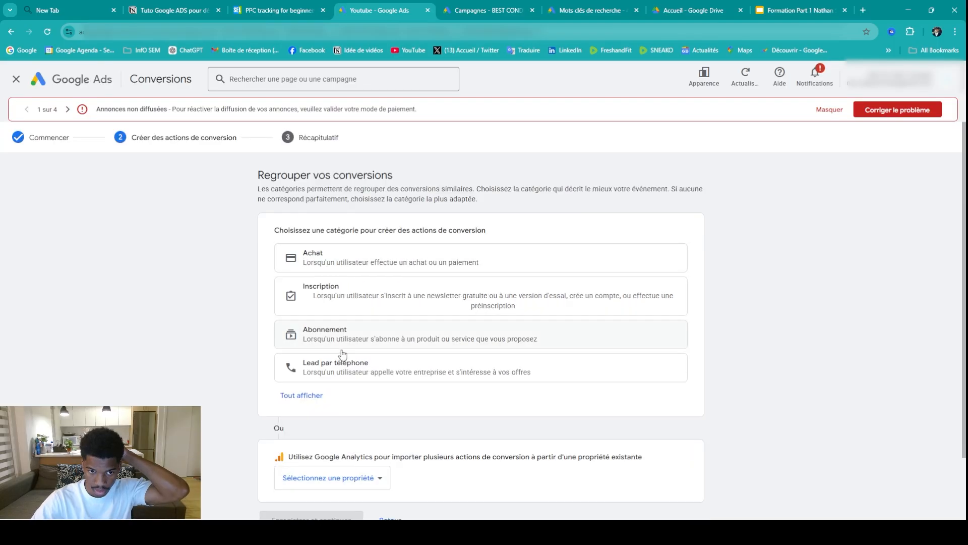
Create an "Achat" conversion action from the Google Analytics event "purchase", finish the setup, and return to the goals list
scroll(366, 381, "down", 2)
scroll(317, 282, "up", 2)
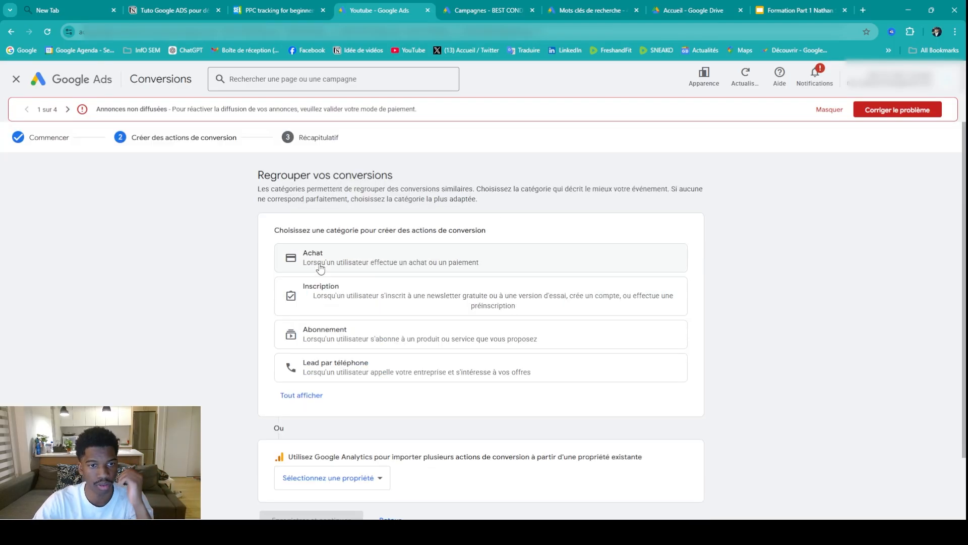
left_click(367, 263)
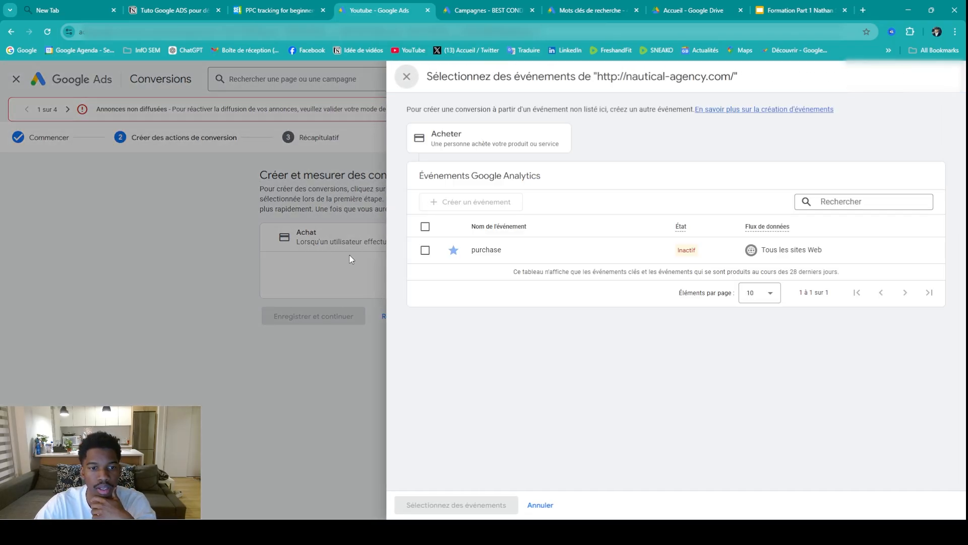
left_click(425, 250)
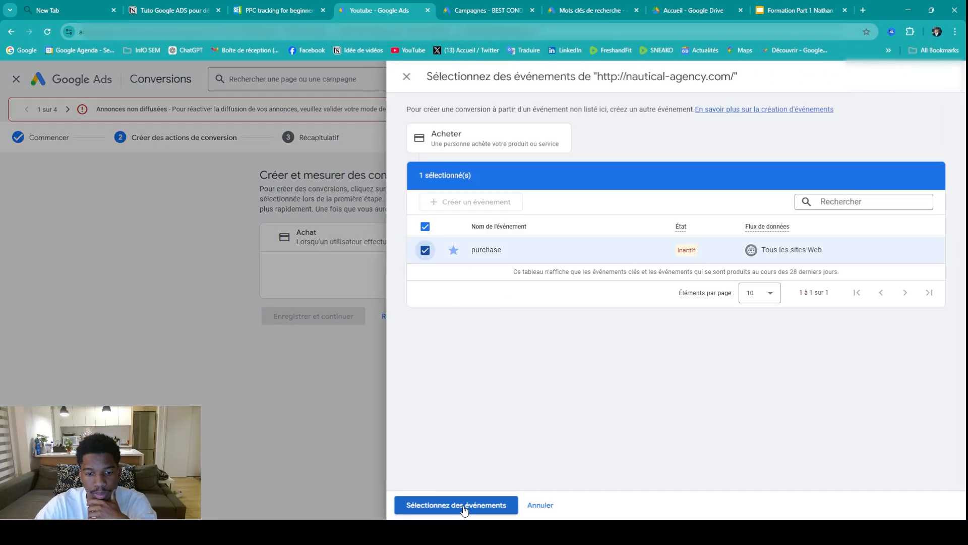
left_click(462, 507)
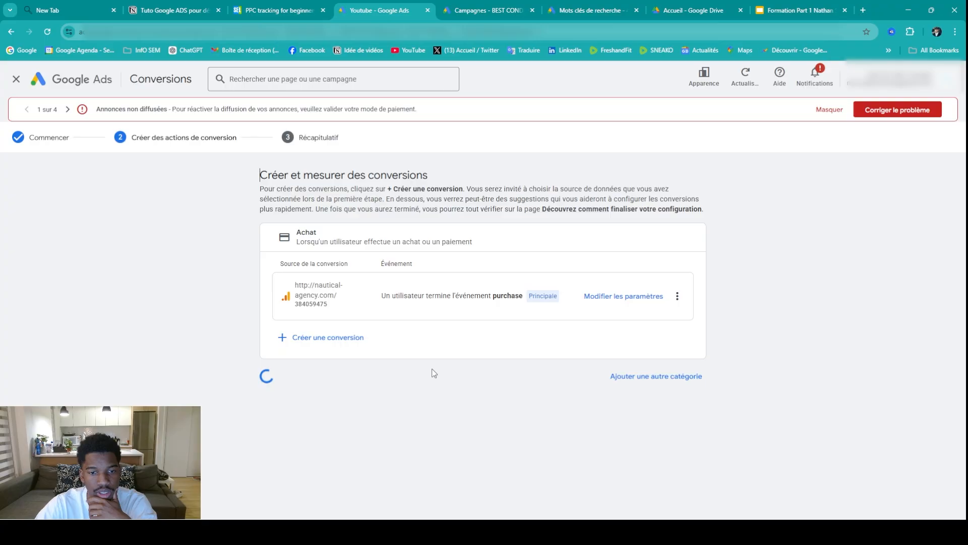
left_click(292, 494)
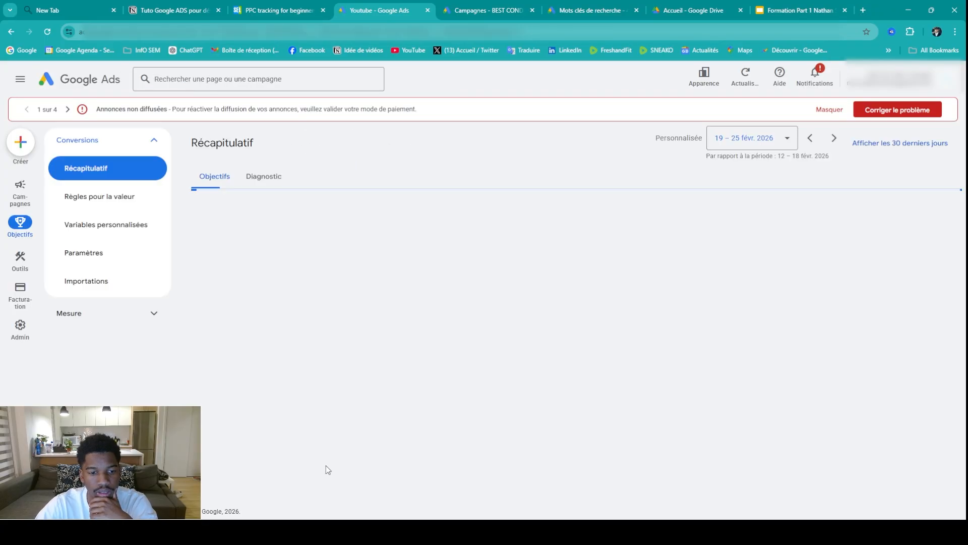
scroll(409, 370, "down", 8)
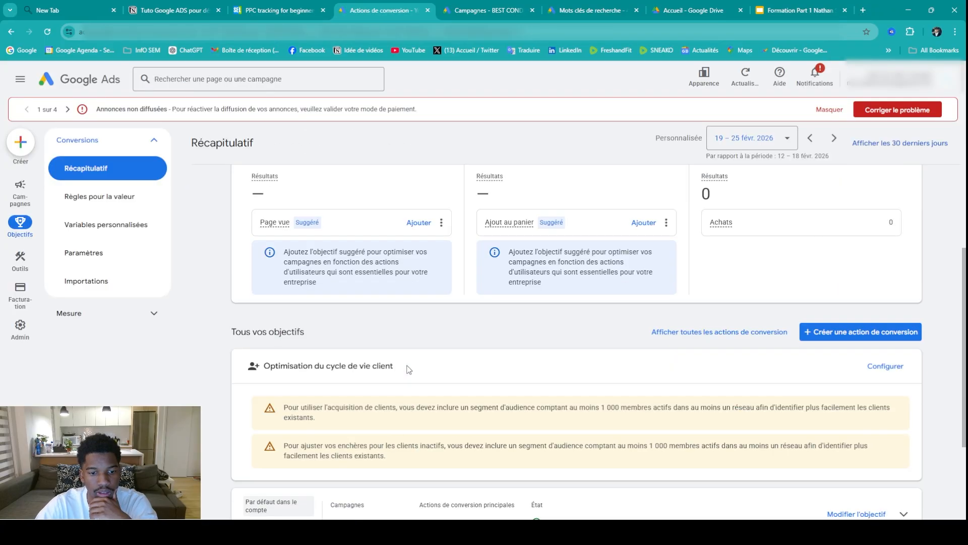
Expand the Achat goal, review its web purchase conversion action's details, and open that action's settings for editing
left_click(903, 370)
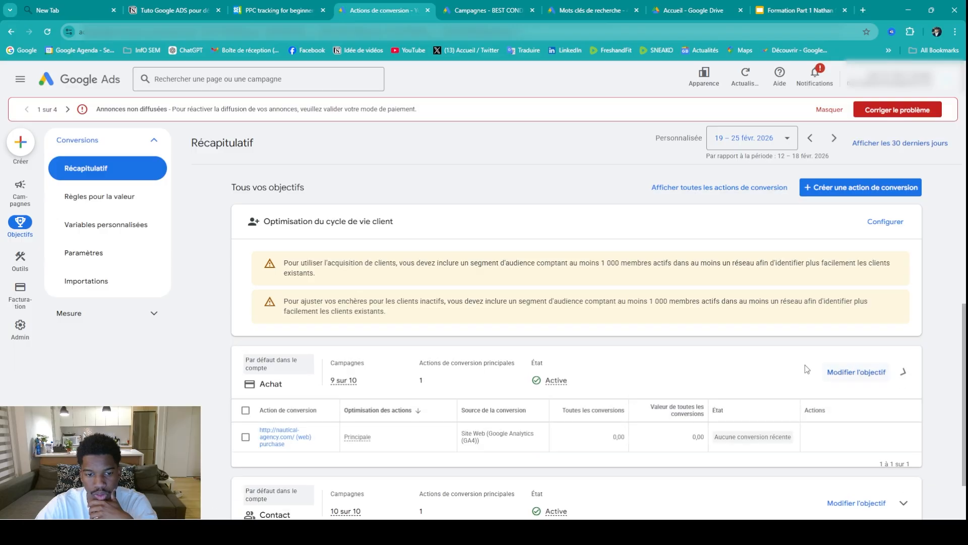
scroll(805, 364, "down", 2)
left_click(283, 348)
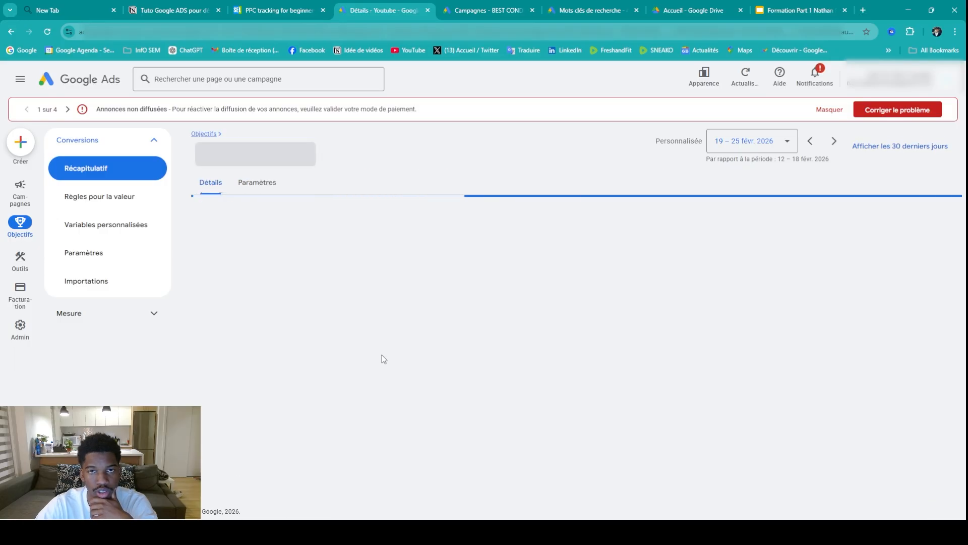
scroll(671, 395, "down", 2)
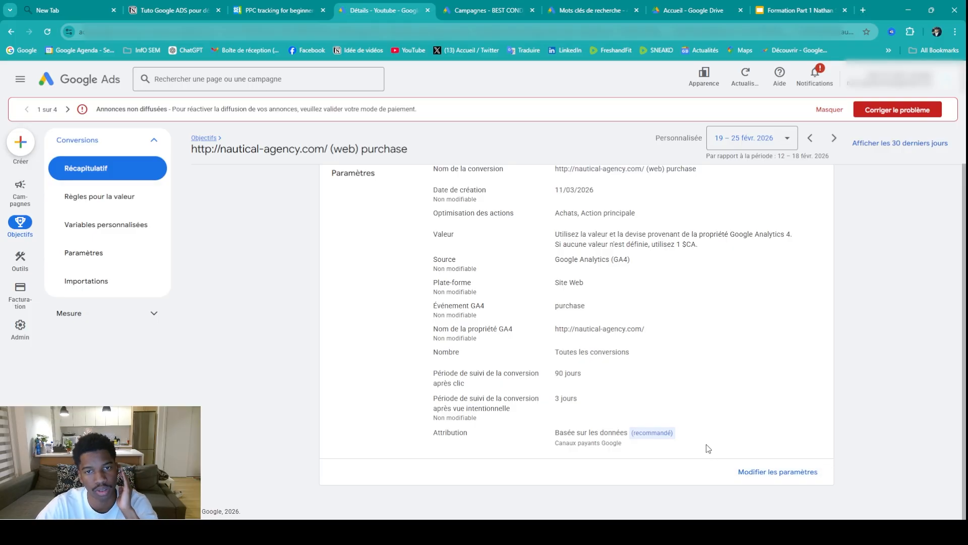
left_click(757, 472)
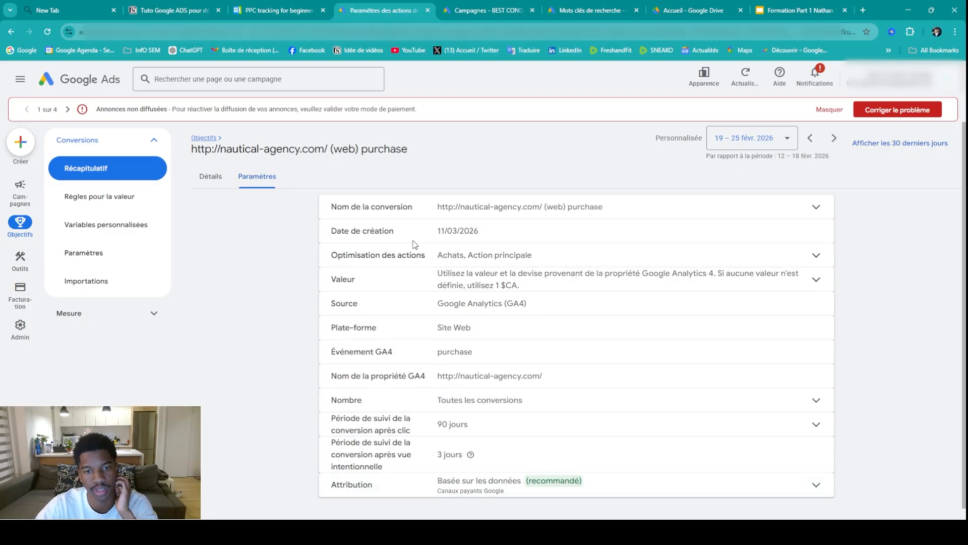
Compare the secondary and primary options in the purchase action's optimisation setting, leave the primary action selected, and collapse the setting
left_click(520, 255)
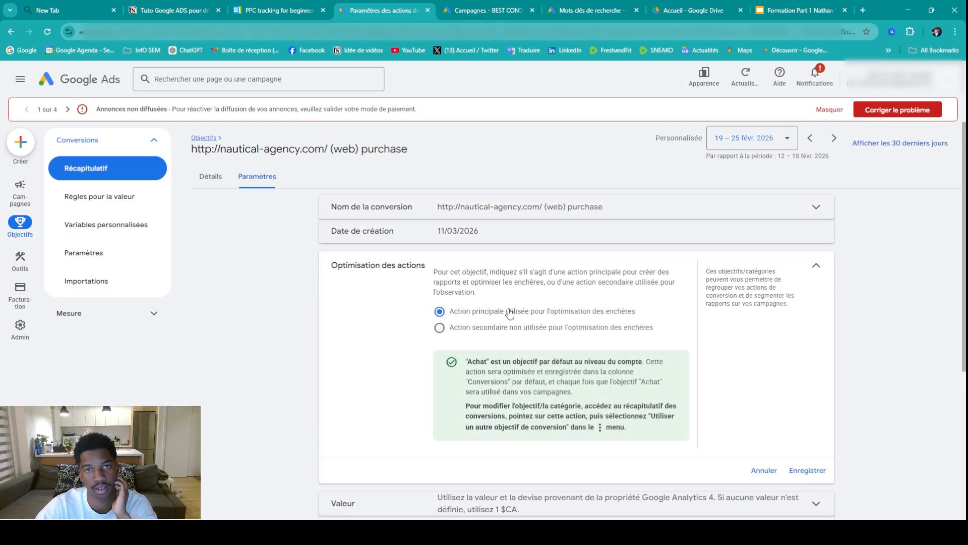
left_click(440, 329)
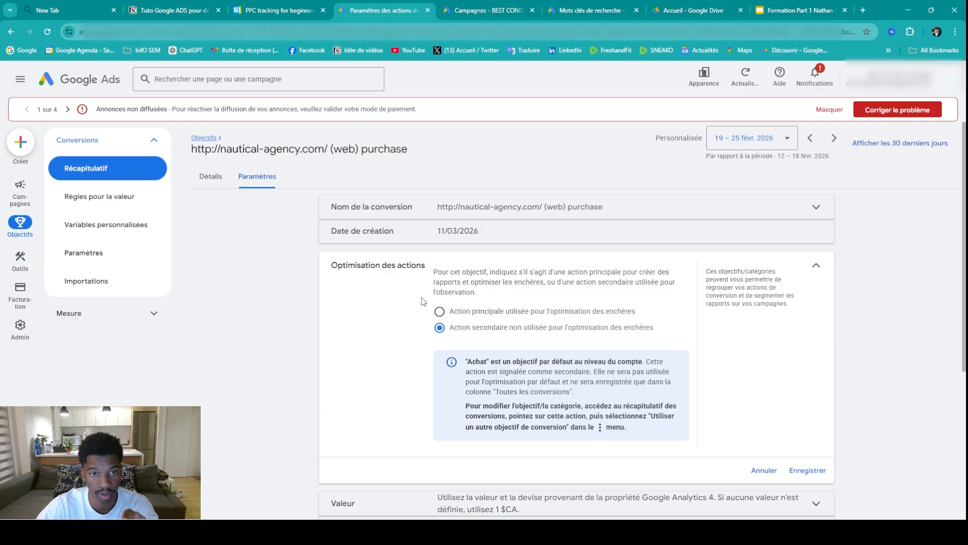
left_click(440, 313)
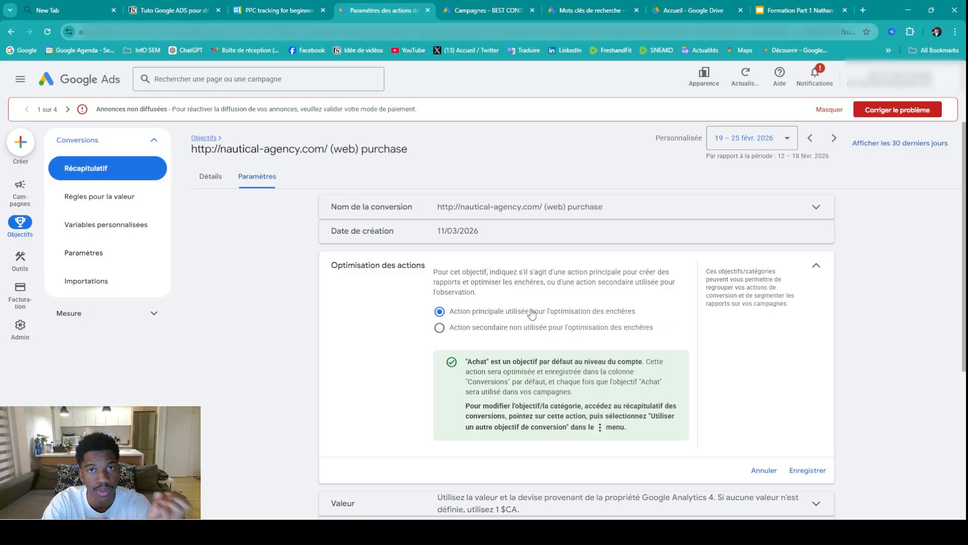
left_click(439, 328)
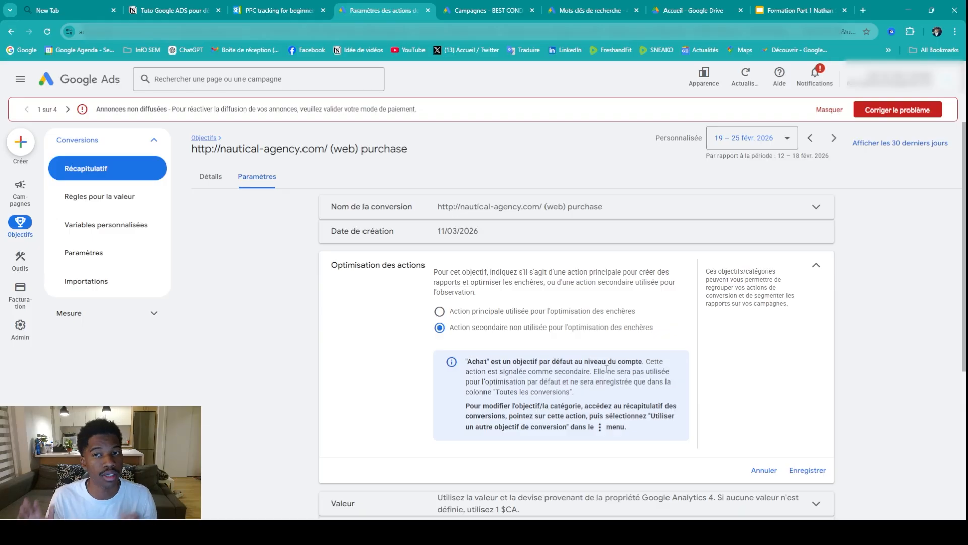
left_click(439, 312)
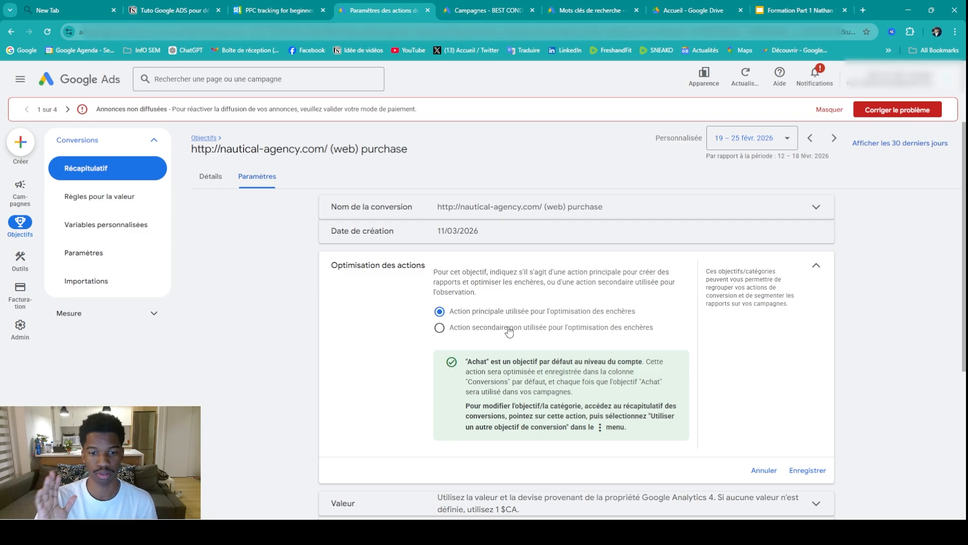
left_click(379, 265)
scroll(195, 159, "down", 1)
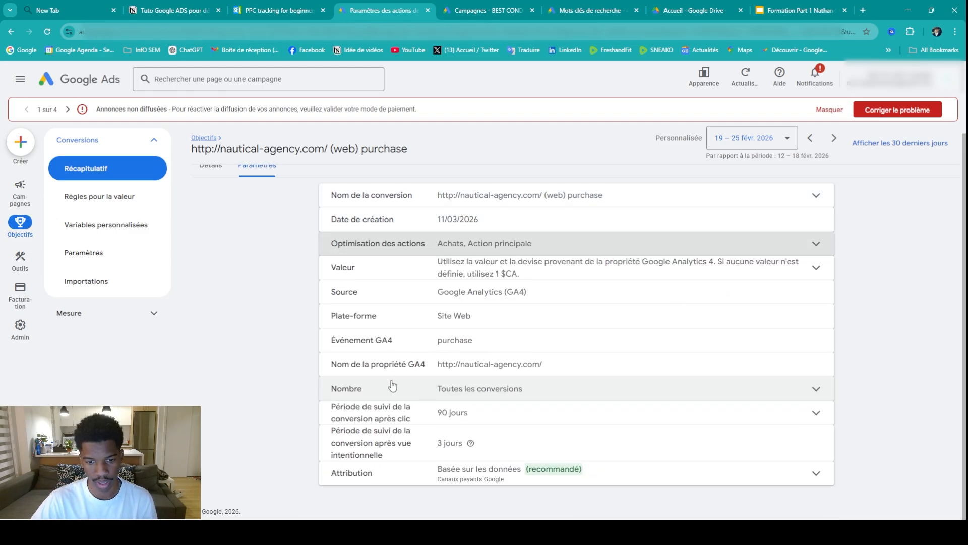
Return to the goals summary and examine the optimisation type, source and status of the Achat and Contact goals' conversion actions
left_click(203, 138)
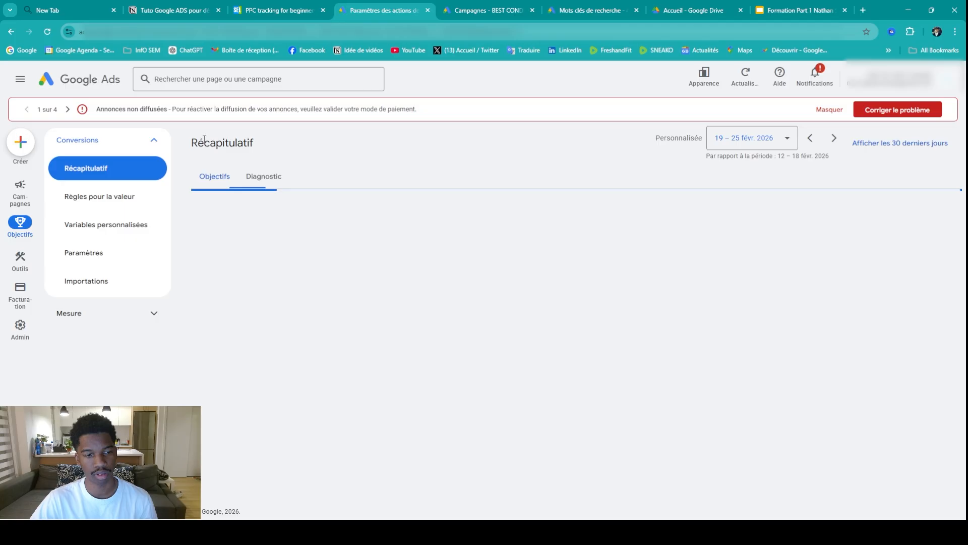
scroll(283, 234, "down", 8)
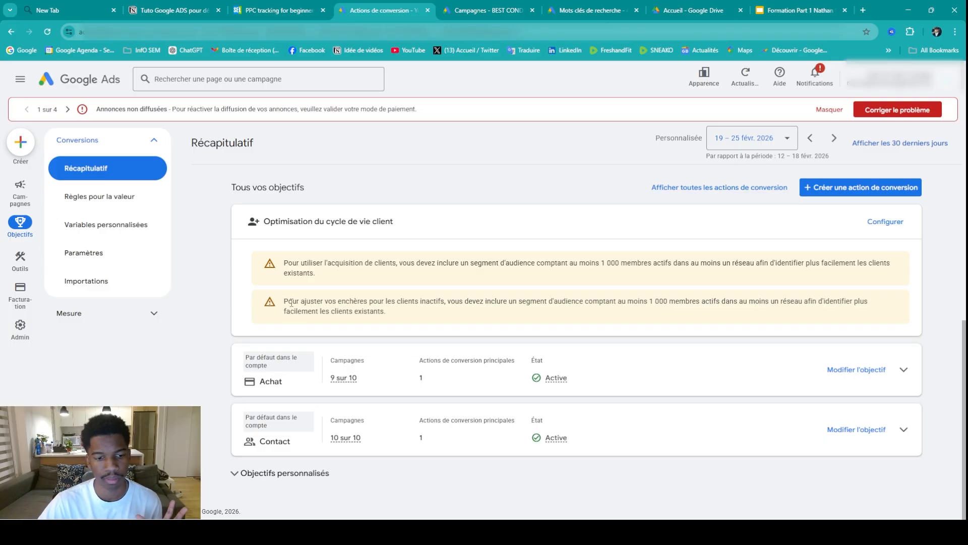
left_click(755, 378)
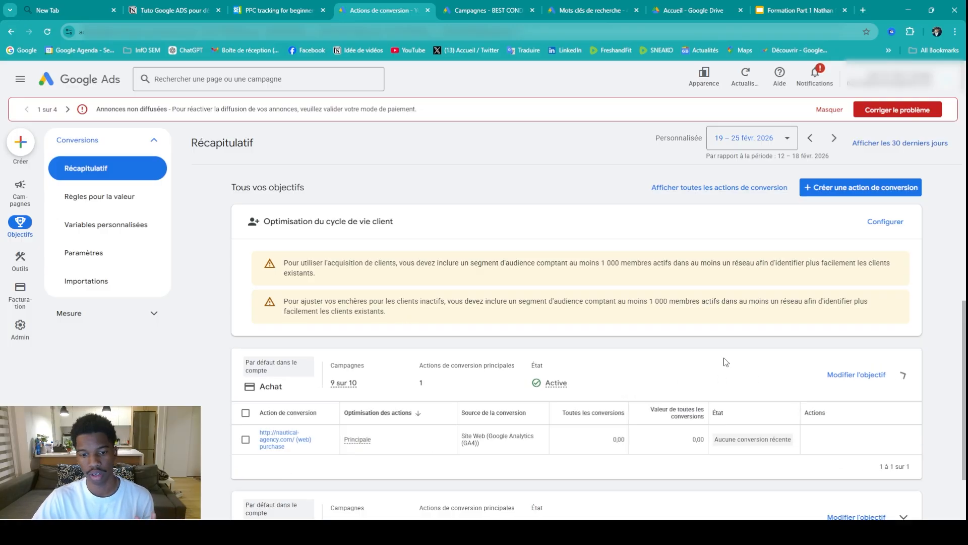
scroll(414, 355, "down", 2)
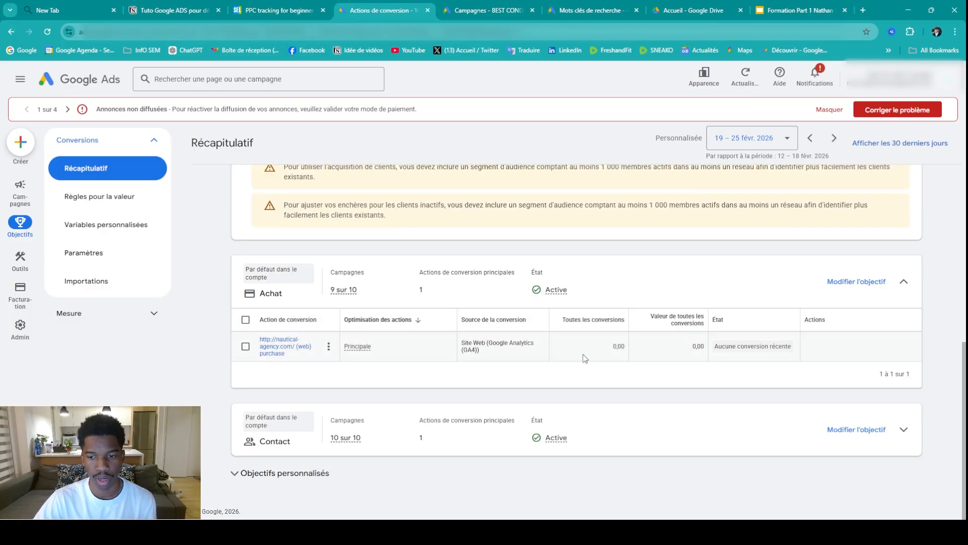
mouse_move(735, 350)
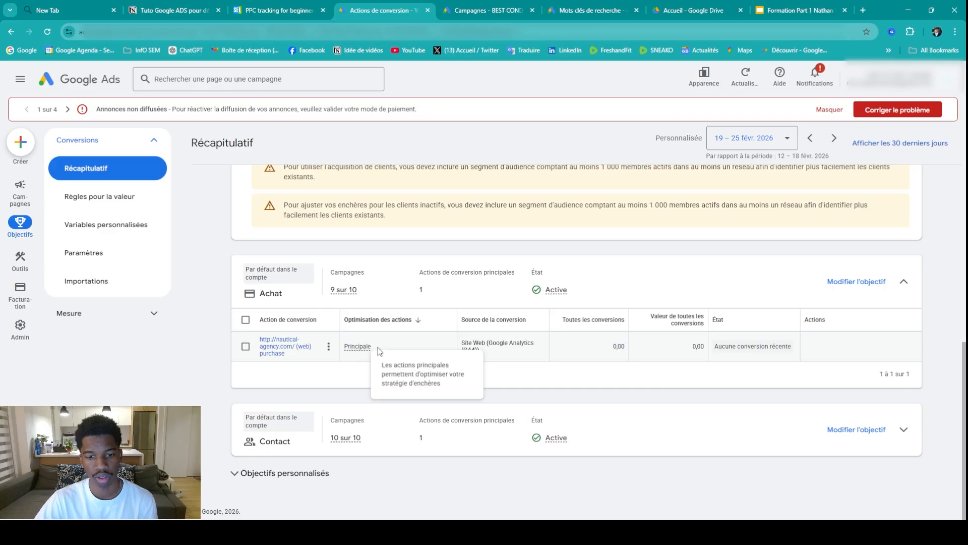
left_click(904, 429)
scroll(571, 359, "down", 2)
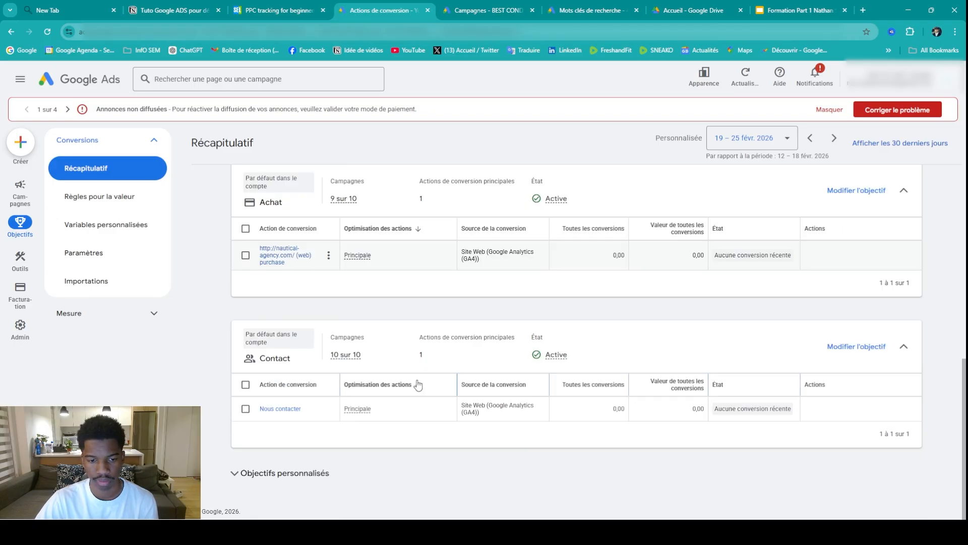
left_click_drag(513, 416, 462, 406)
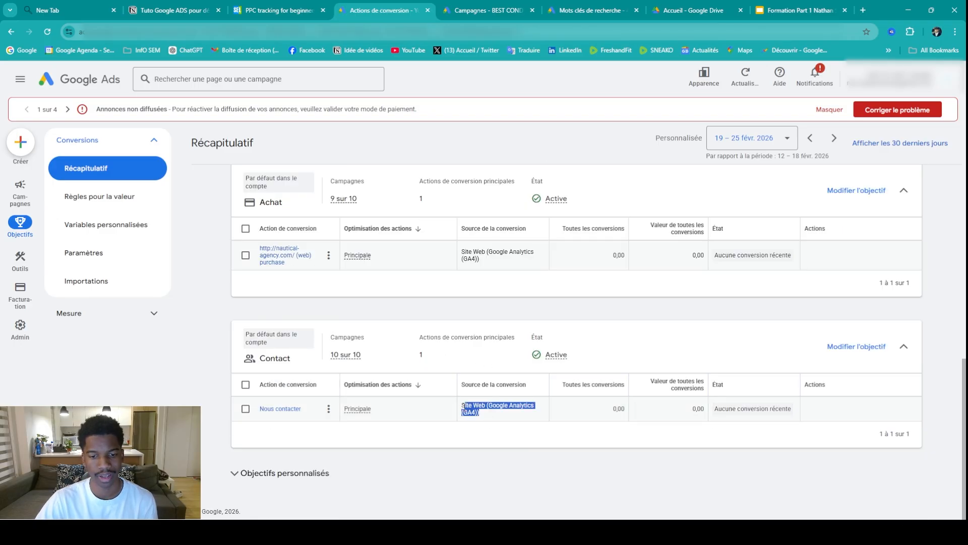
left_click(563, 356)
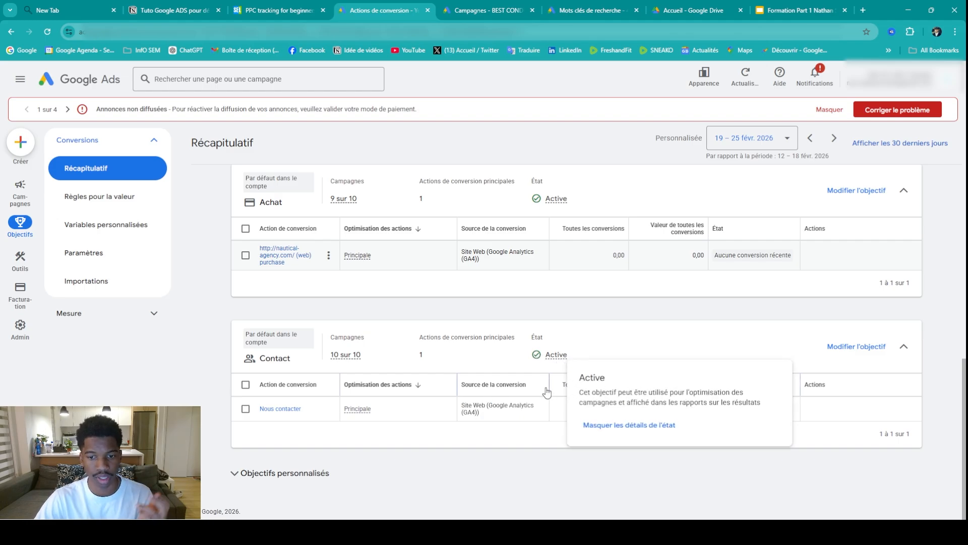